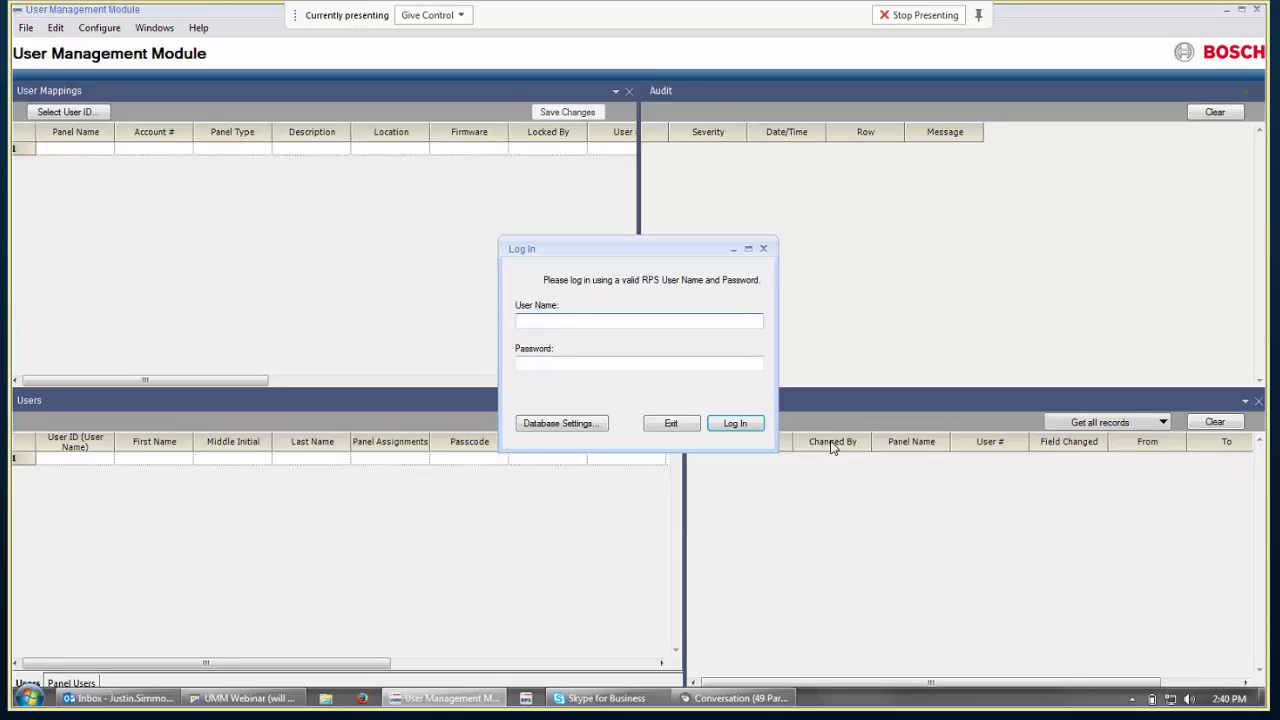
Log in to UMM with the administrator user name and password.
text(admin)
text(****)
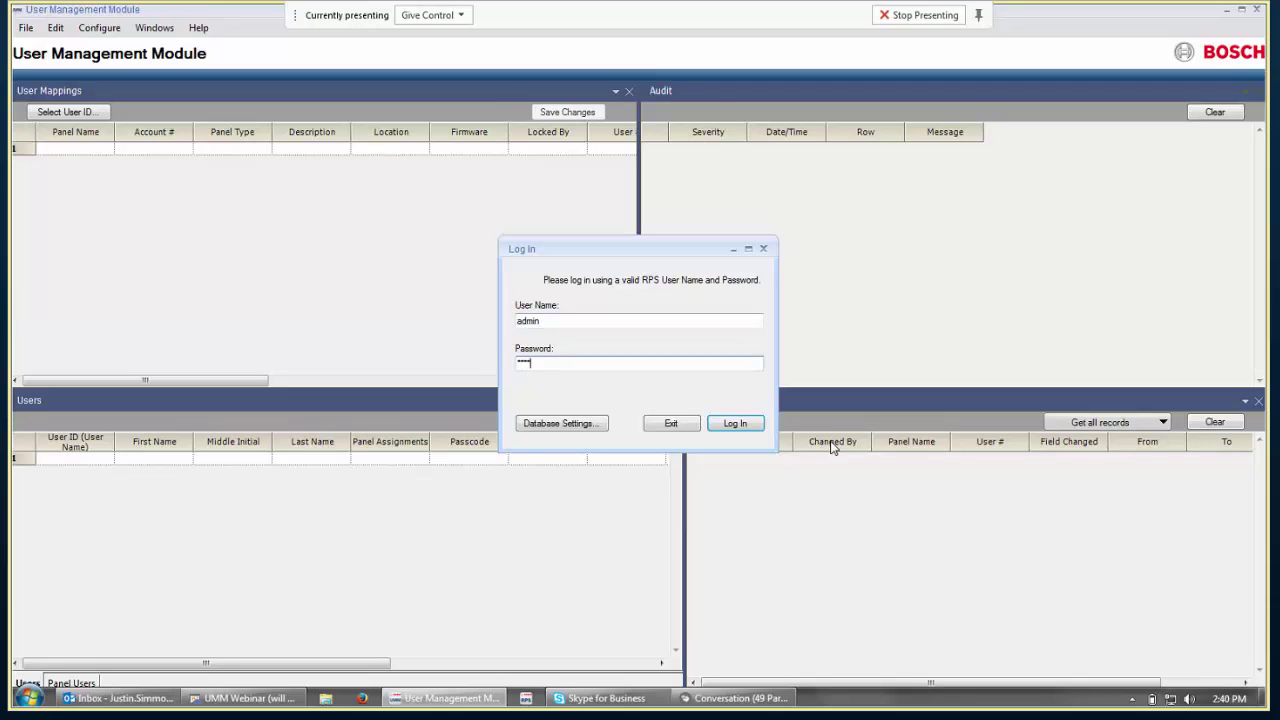
key(Return)
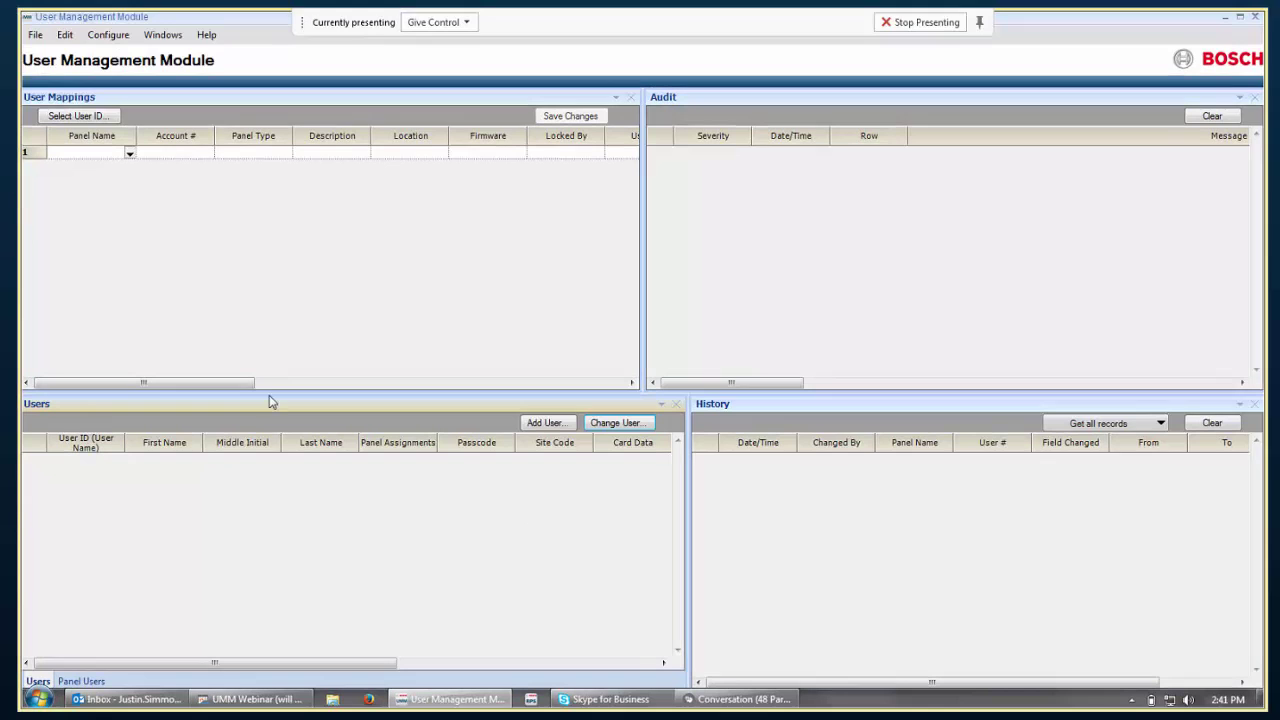
Check the Panel Users list, return to all users, and start a new user via Add User.
click(64, 681)
click(38, 681)
click(538, 423)
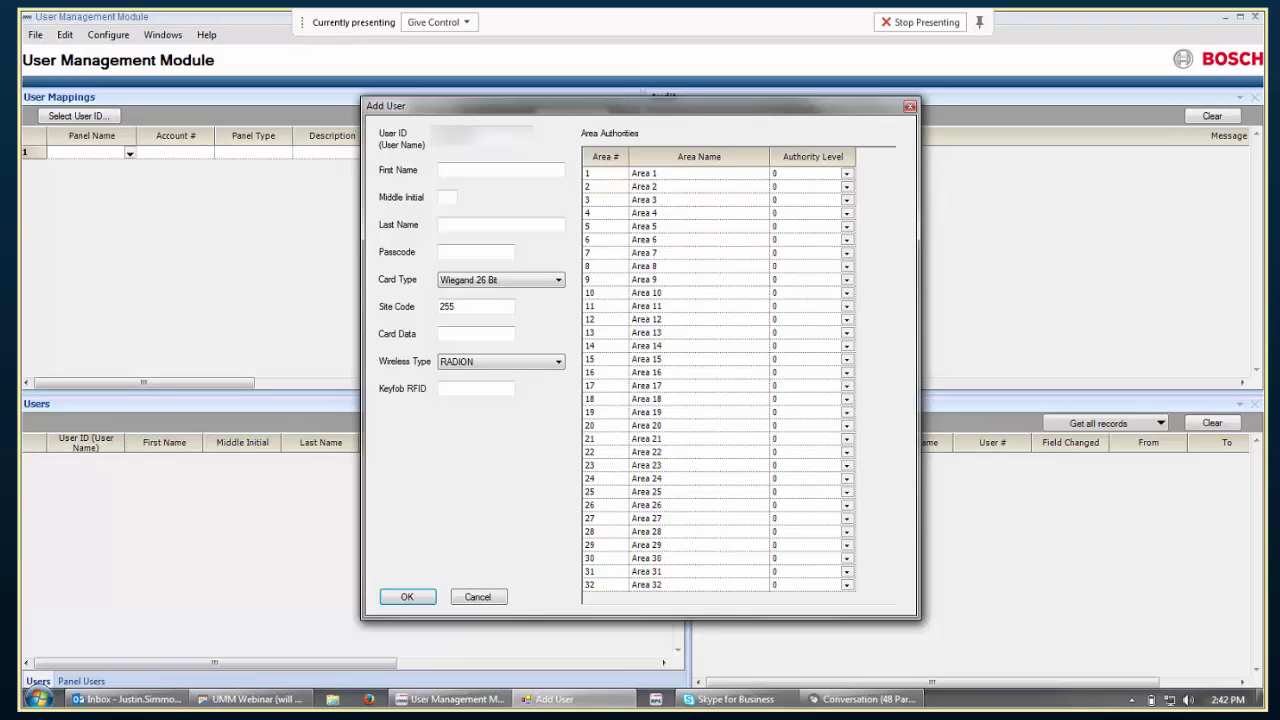
Enter the new user's first and last name, a passcode, card data, and site code 54.
click(524, 169)
key(Tab)
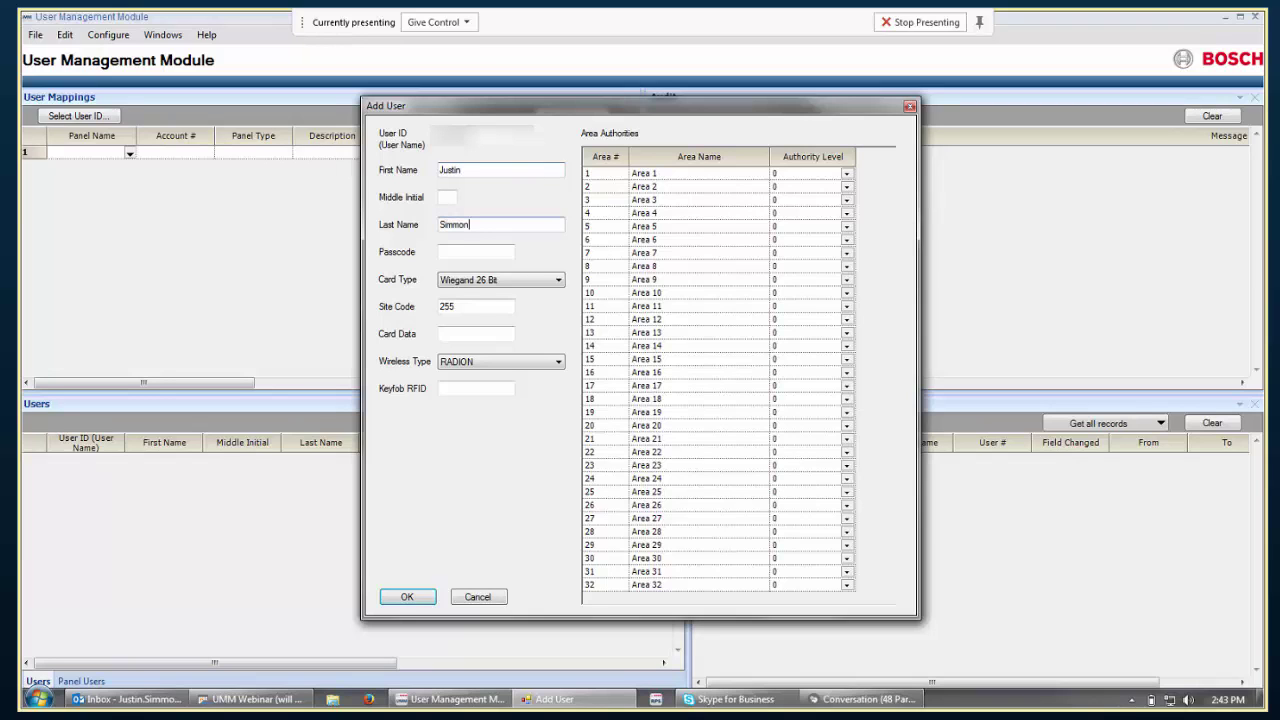
click(481, 251)
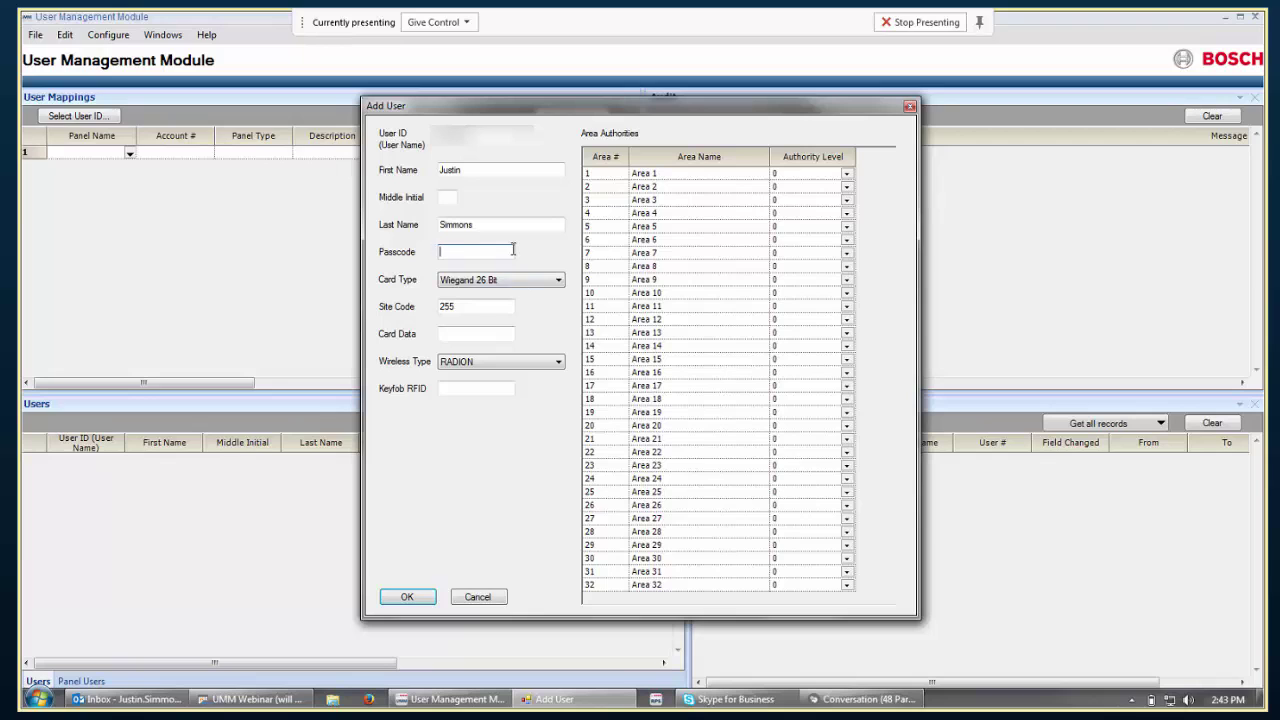
click(483, 331)
key(shift+Tab)
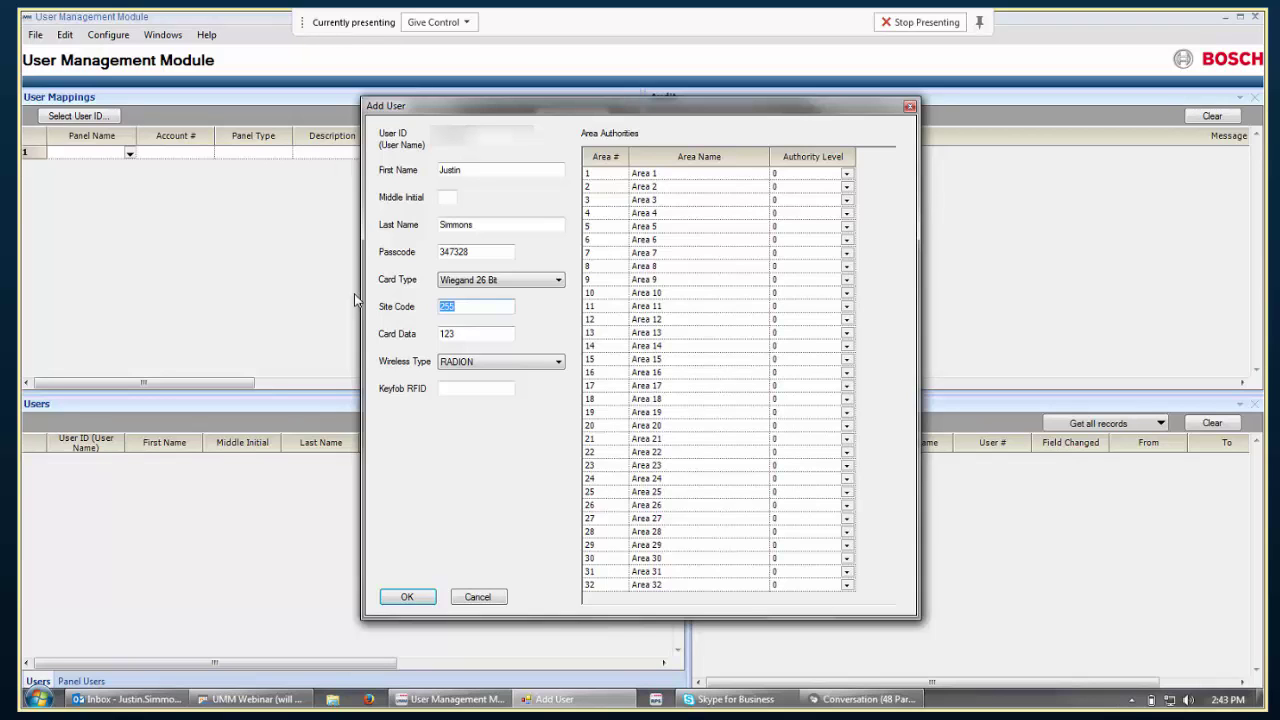
Give Area 1 authority level 2 and Areas 2, 4 and 5 level 1, then save the user.
click(818, 179)
click(816, 208)
click(816, 226)
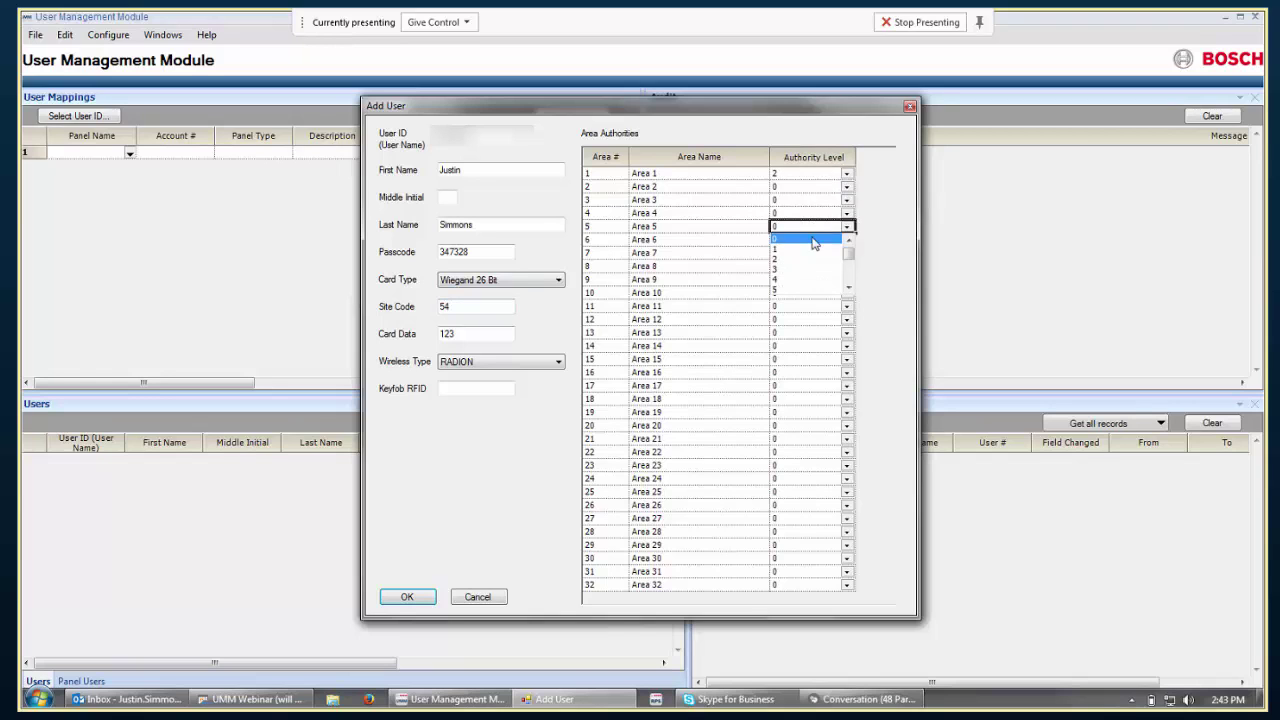
click(812, 249)
click(802, 186)
click(804, 209)
click(802, 214)
click(804, 214)
click(813, 237)
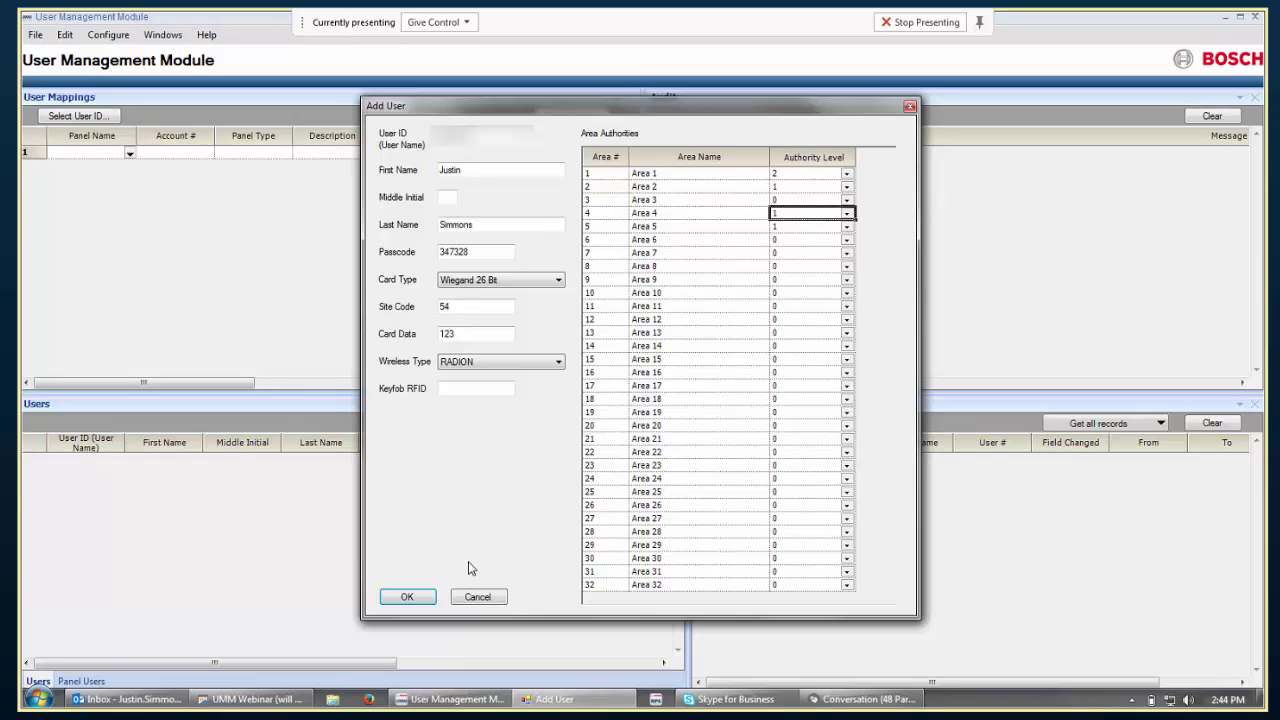
click(424, 599)
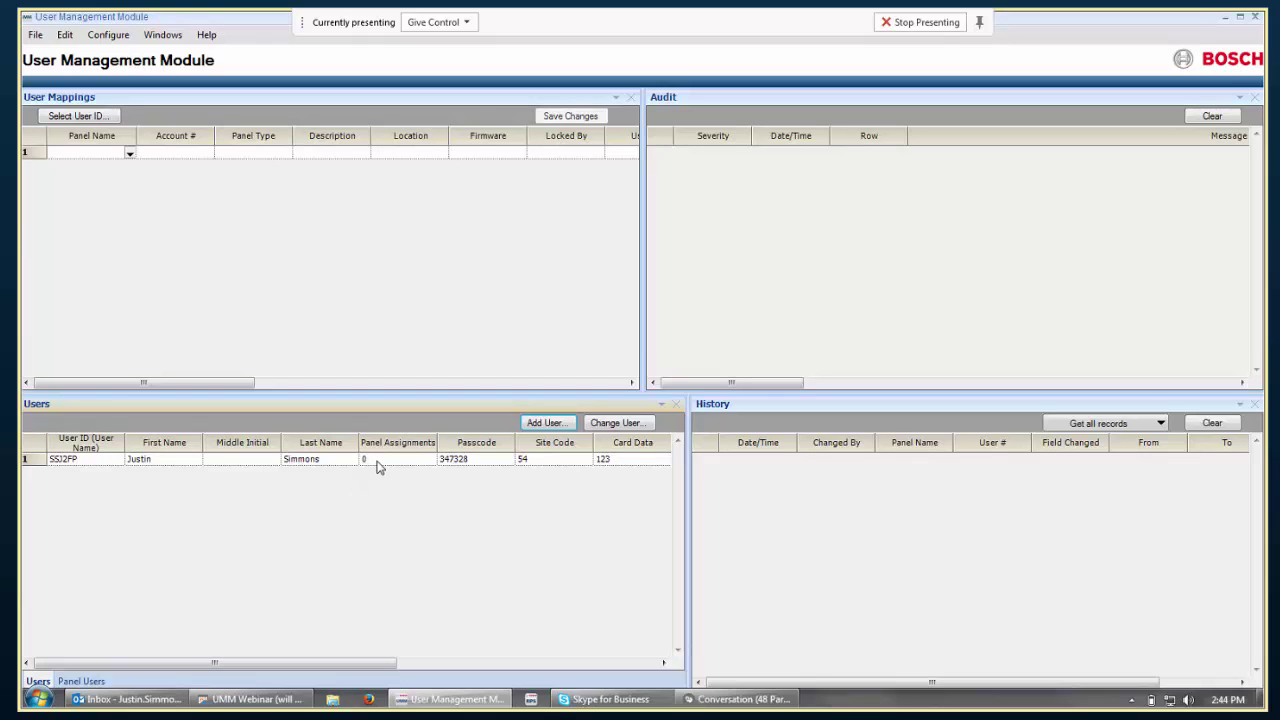
Select the new user and dismiss the No Mappings notice to show the empty mapping list.
click(379, 466)
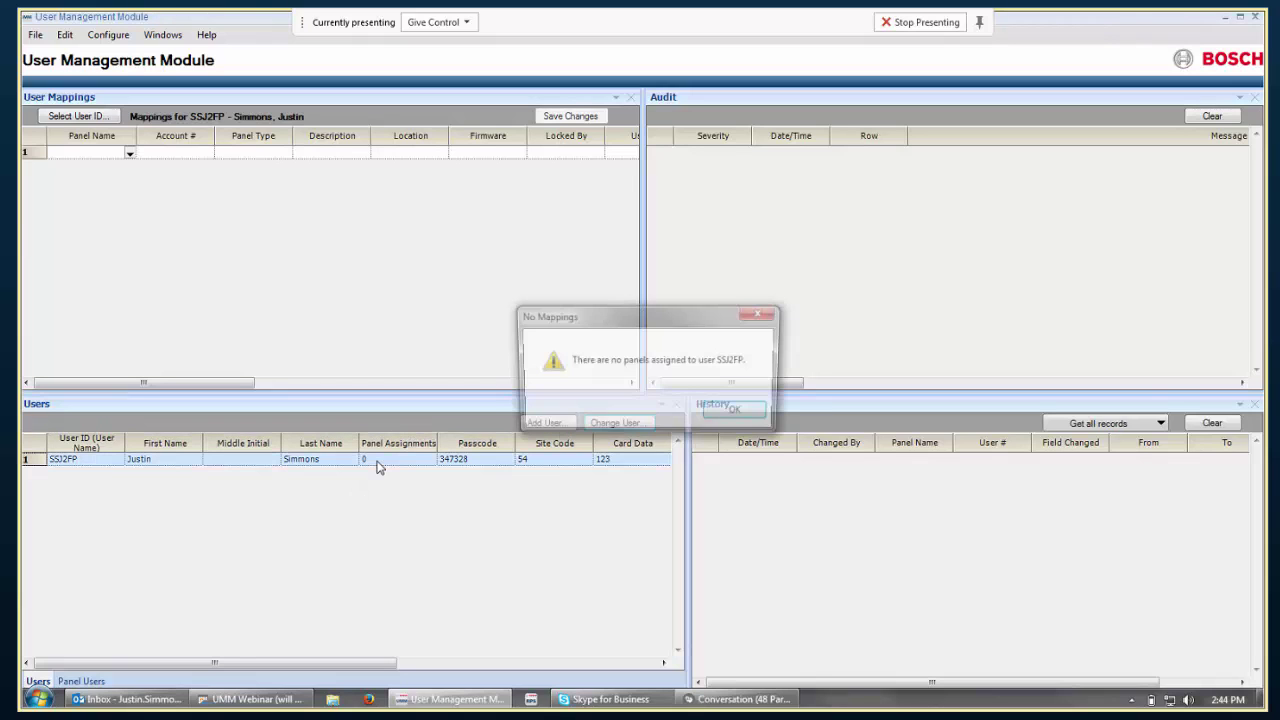
click(737, 413)
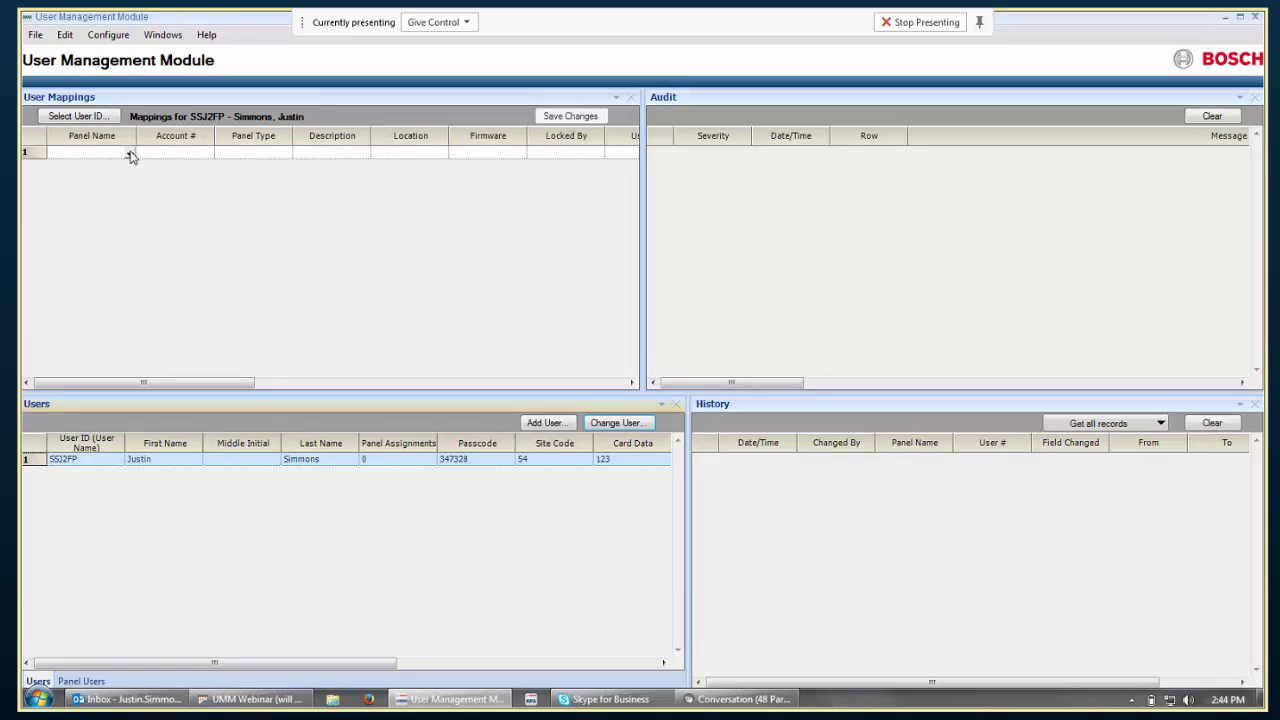
Filter the Panel Name dropdown to panels matching 'UMM'.
click(129, 154)
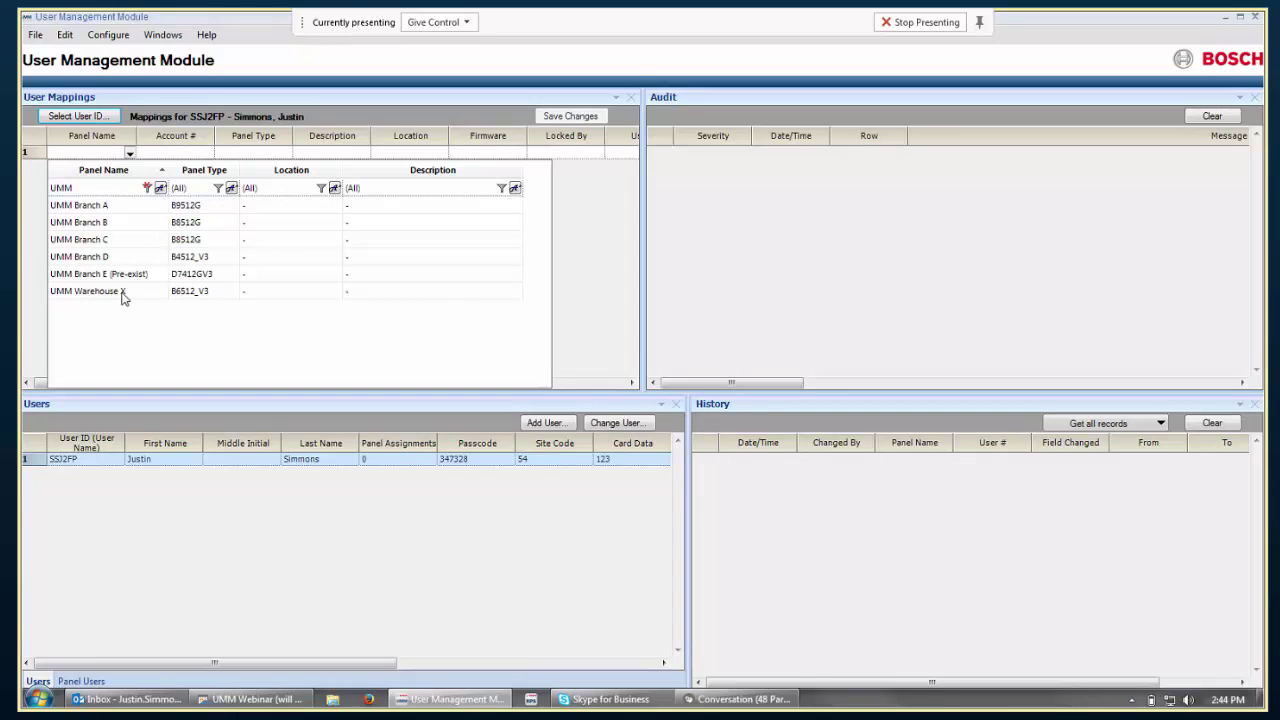
click(148, 190)
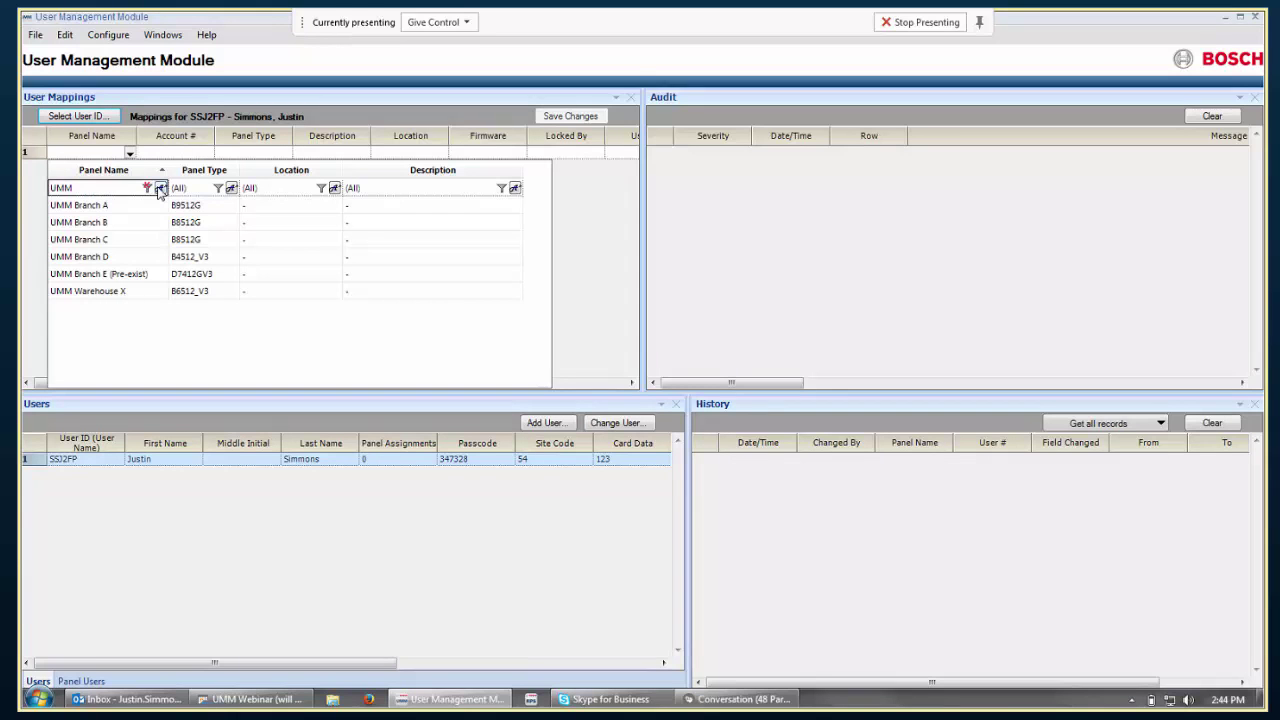
click(148, 190)
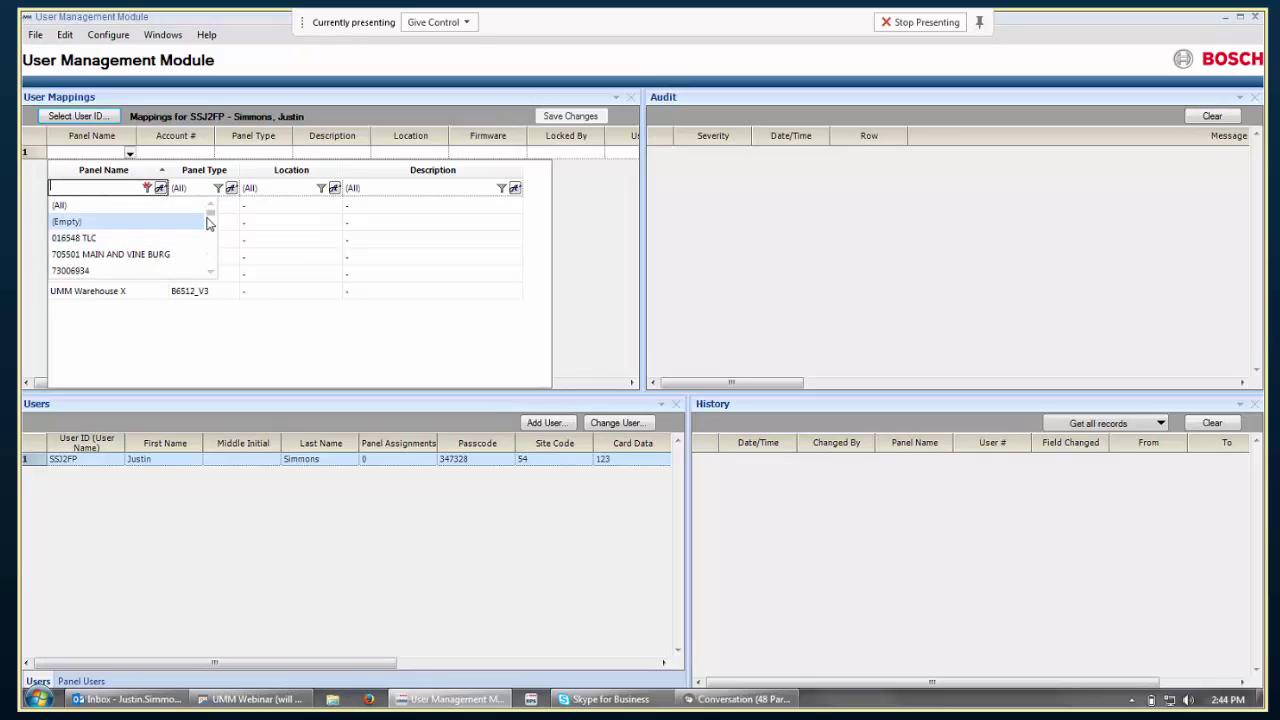
mouse_move(209, 223)
mouse_down()
mouse_move(210, 237)
mouse_move(210, 208)
mouse_up()
text(UMM)
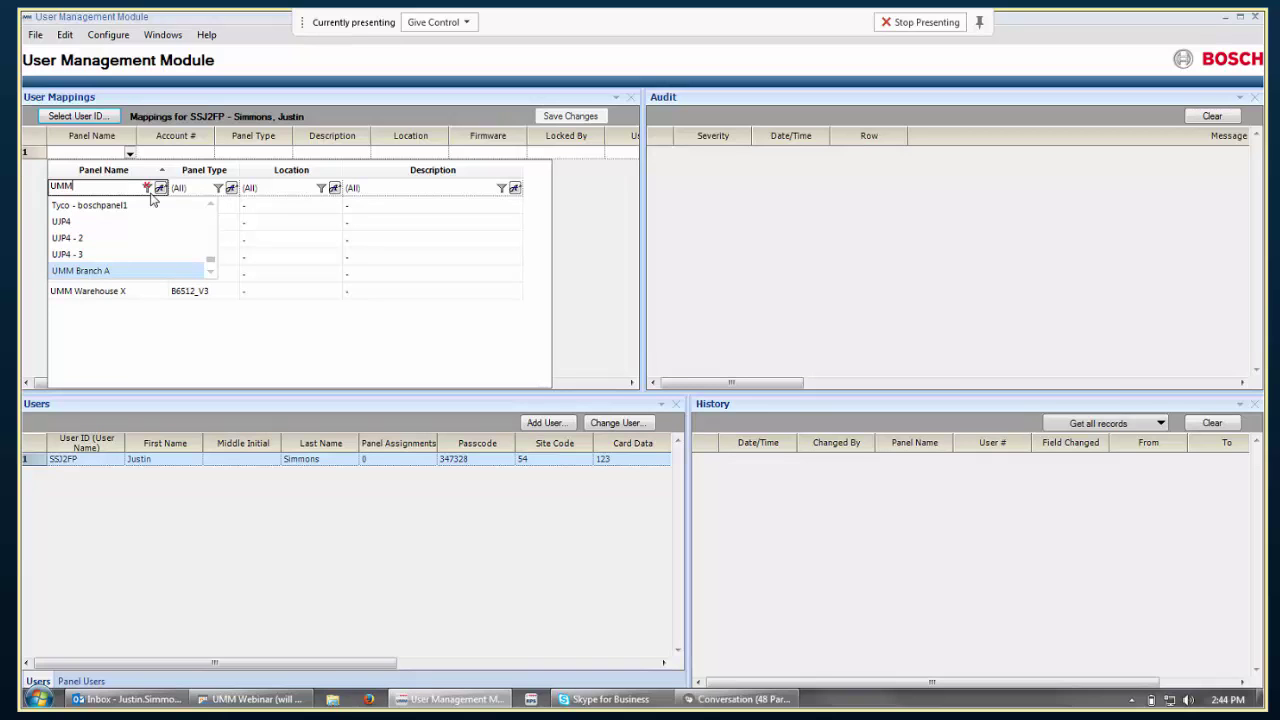
click(162, 189)
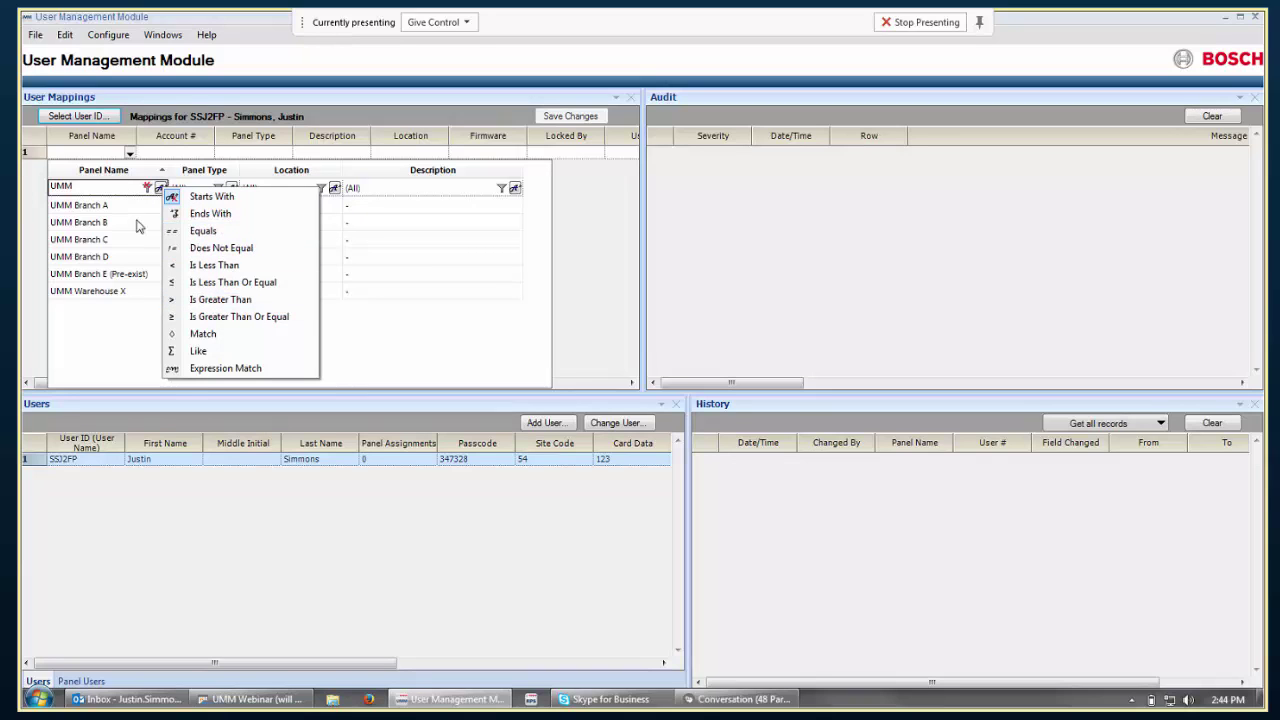
click(121, 187)
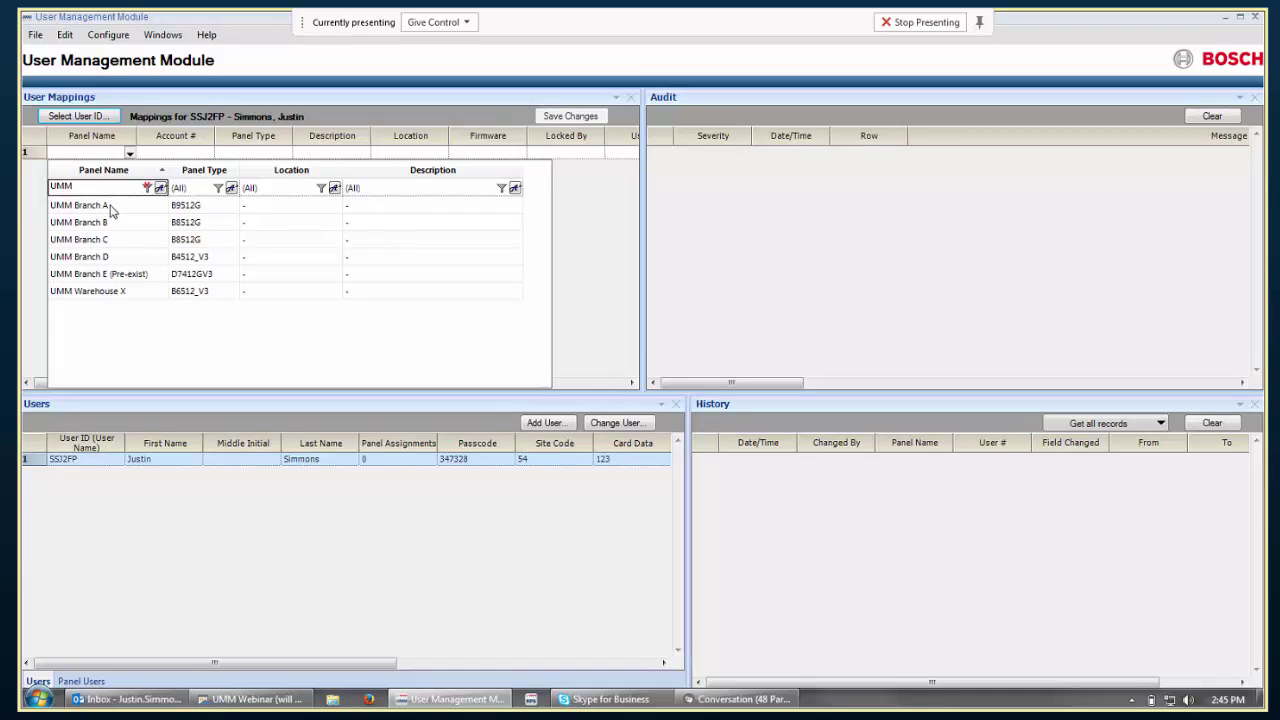
Map the user to UMM Branch A and UMM Branch B.
click(109, 205)
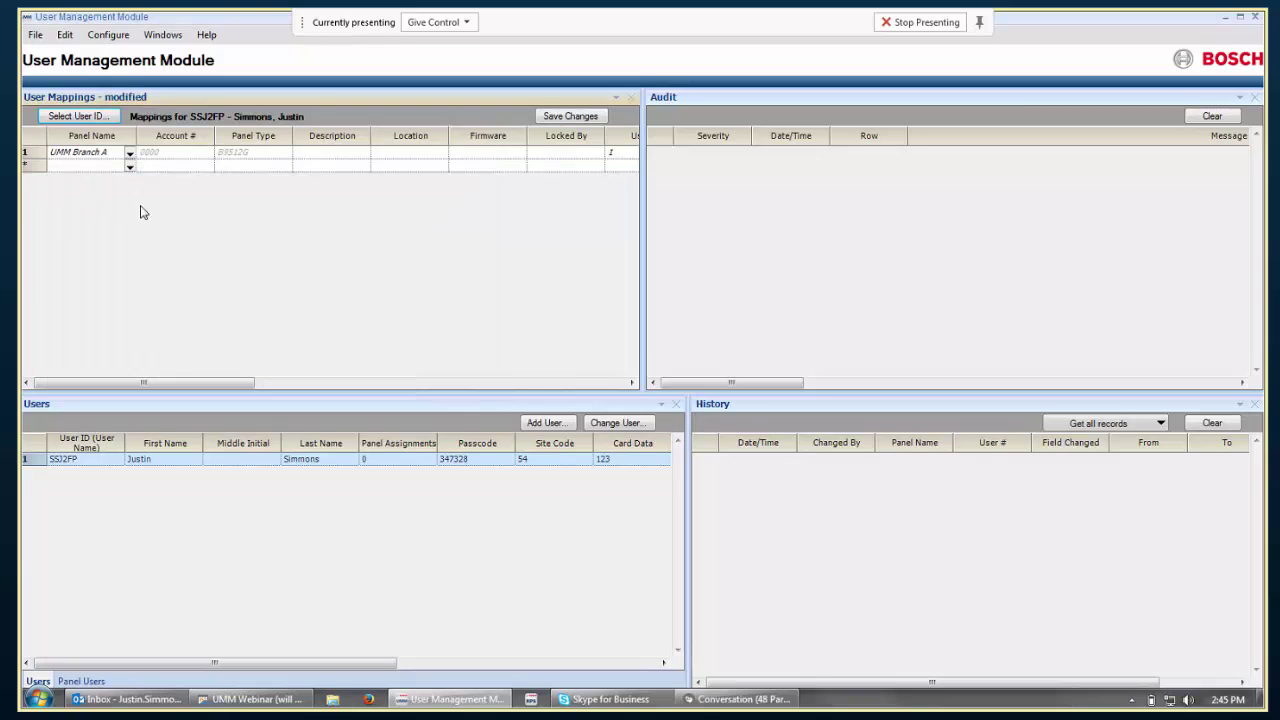
click(129, 167)
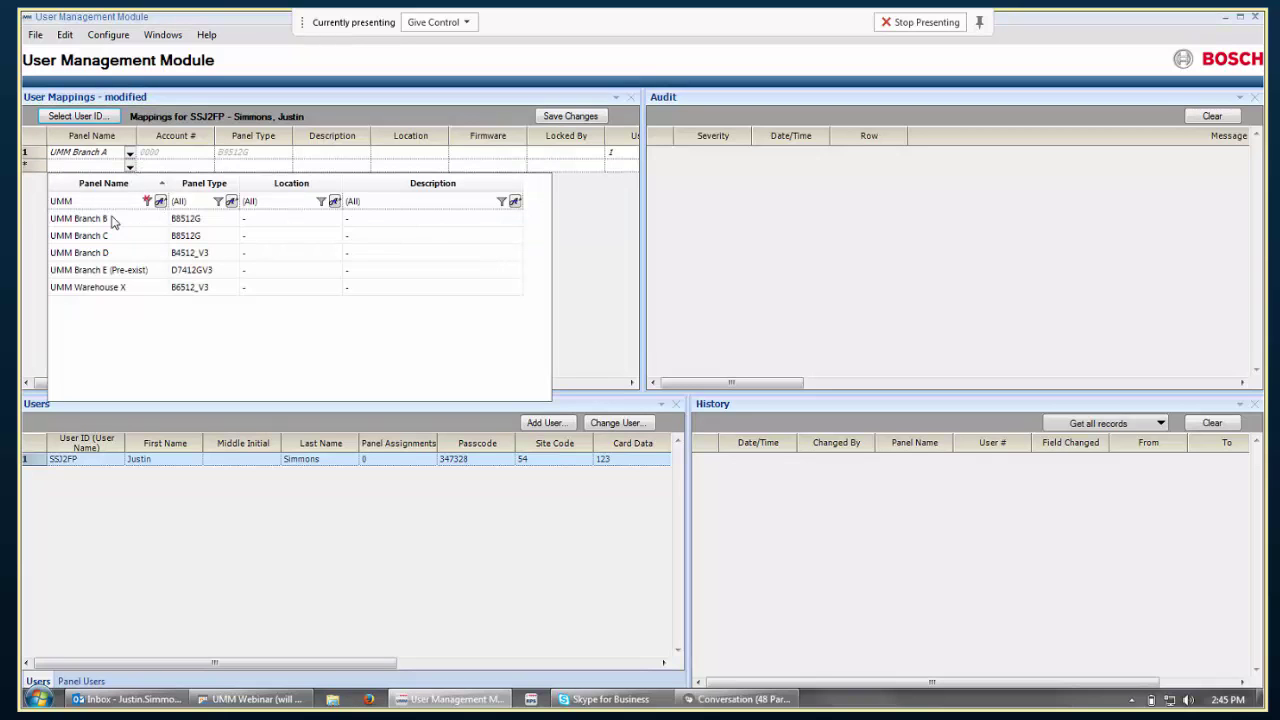
click(111, 218)
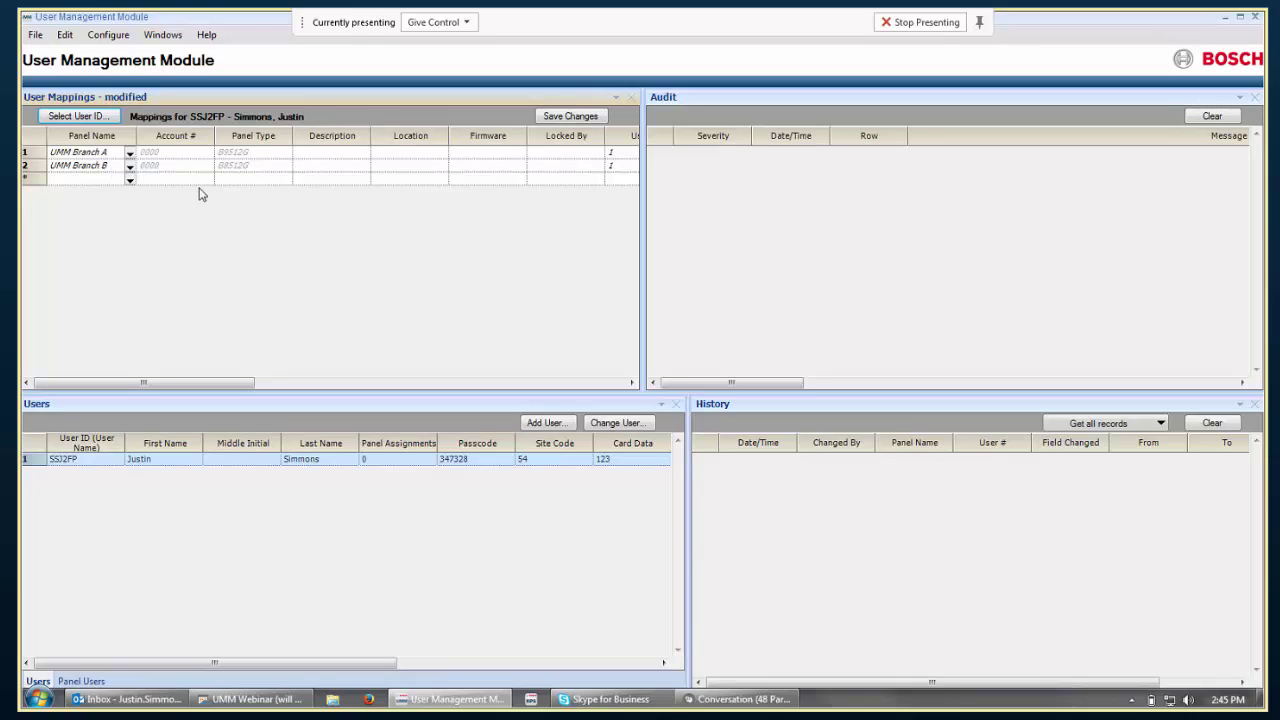
click(347, 382)
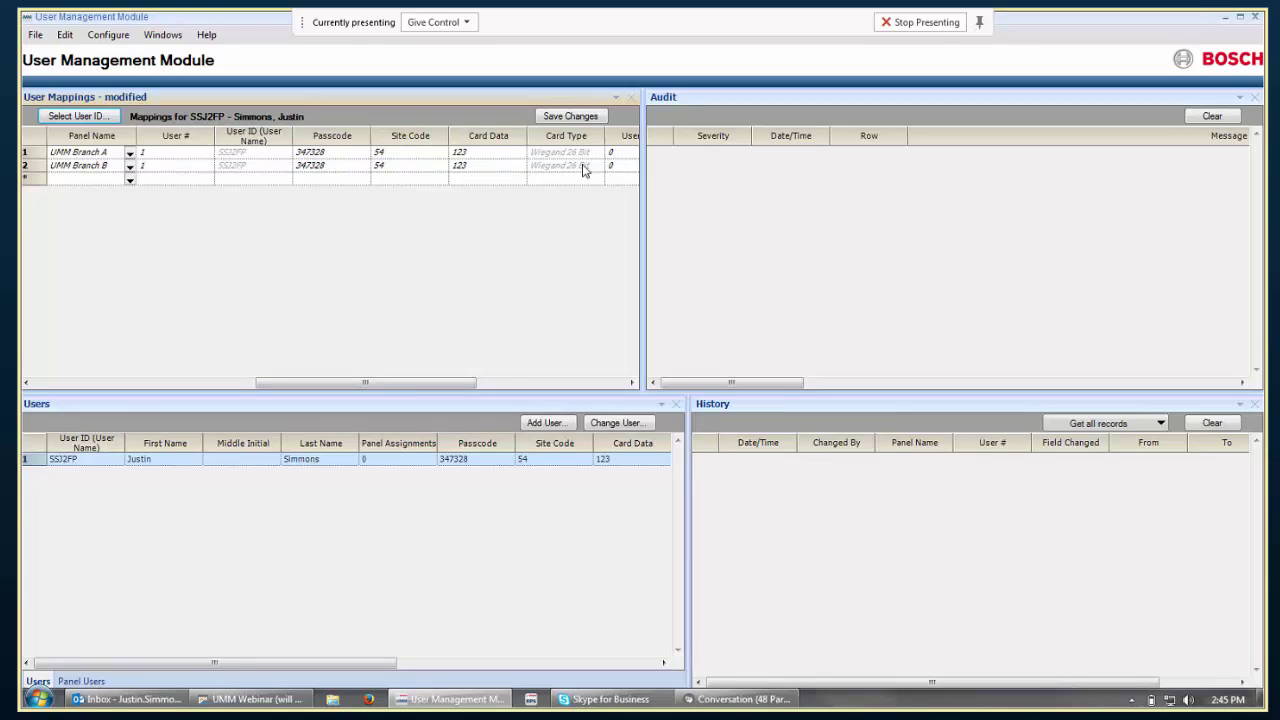
Scroll the mappings grid right and open the Area Authorities details for the UMM Branch A row.
click(505, 382)
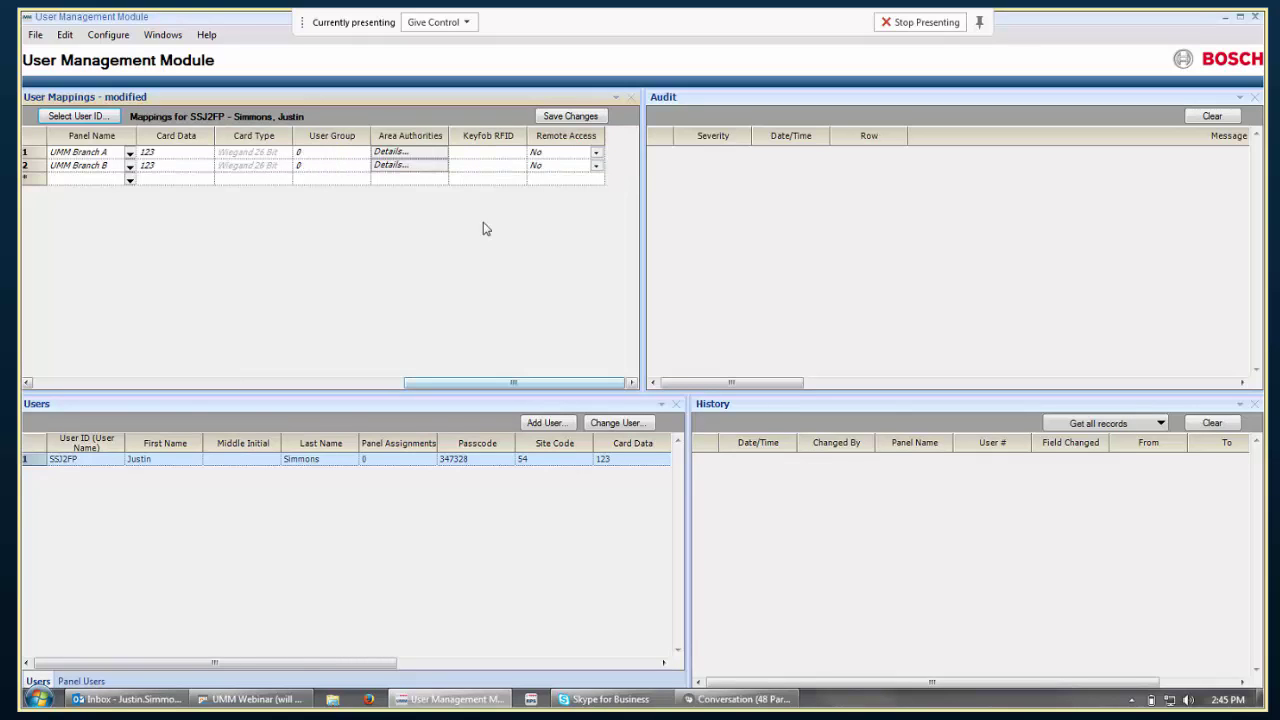
click(440, 153)
click(438, 156)
click(437, 157)
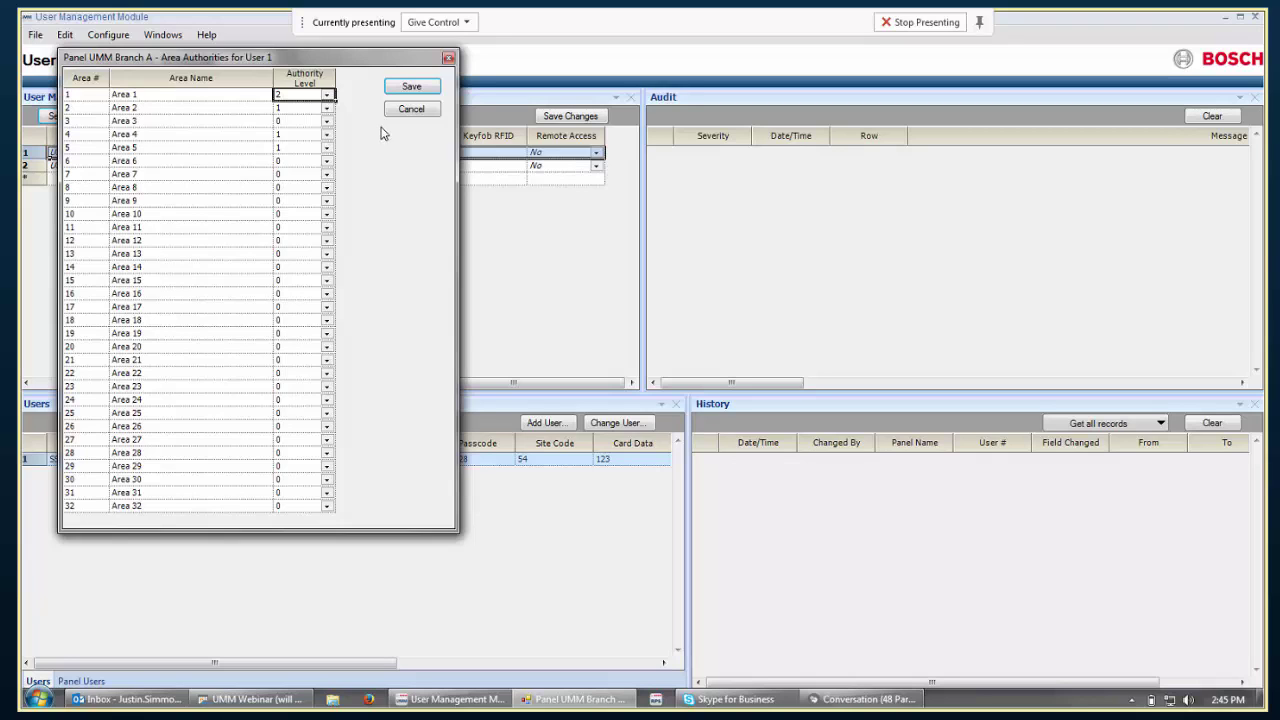
Set Area 3 and Area 1 to authority level 1 on Branch A and save the mappings.
click(326, 120)
click(322, 144)
click(326, 95)
click(318, 118)
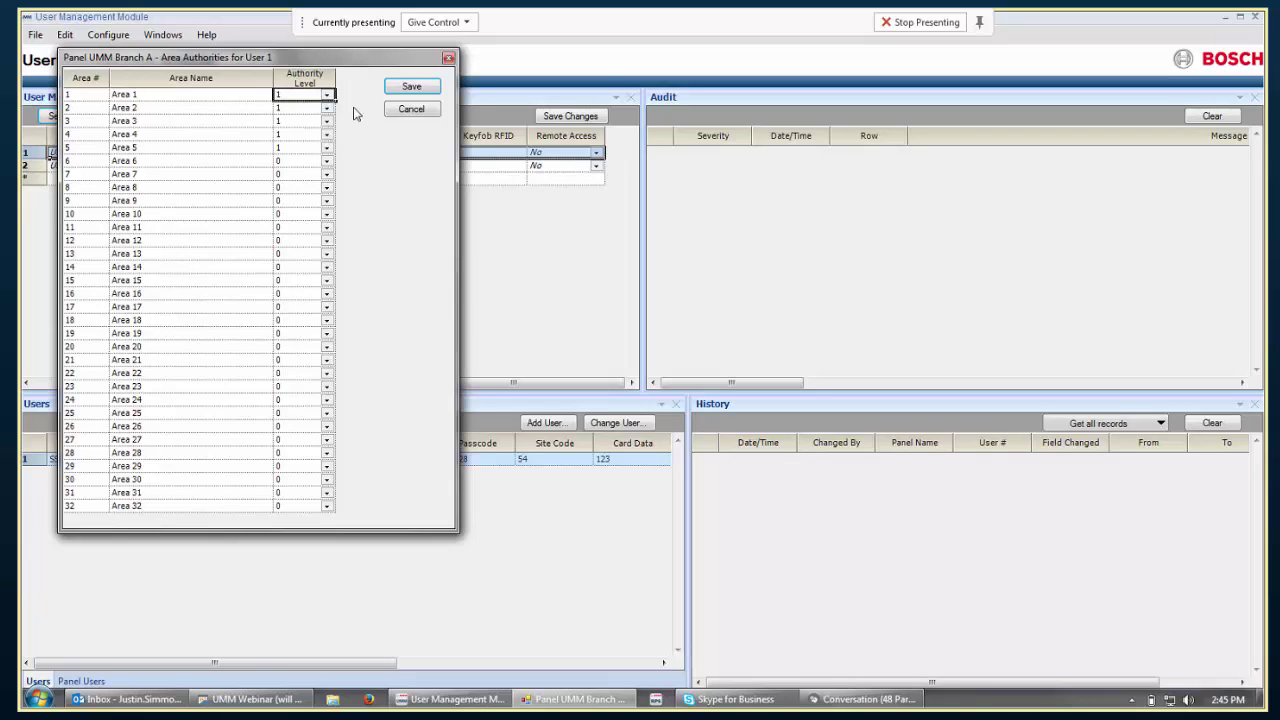
click(408, 87)
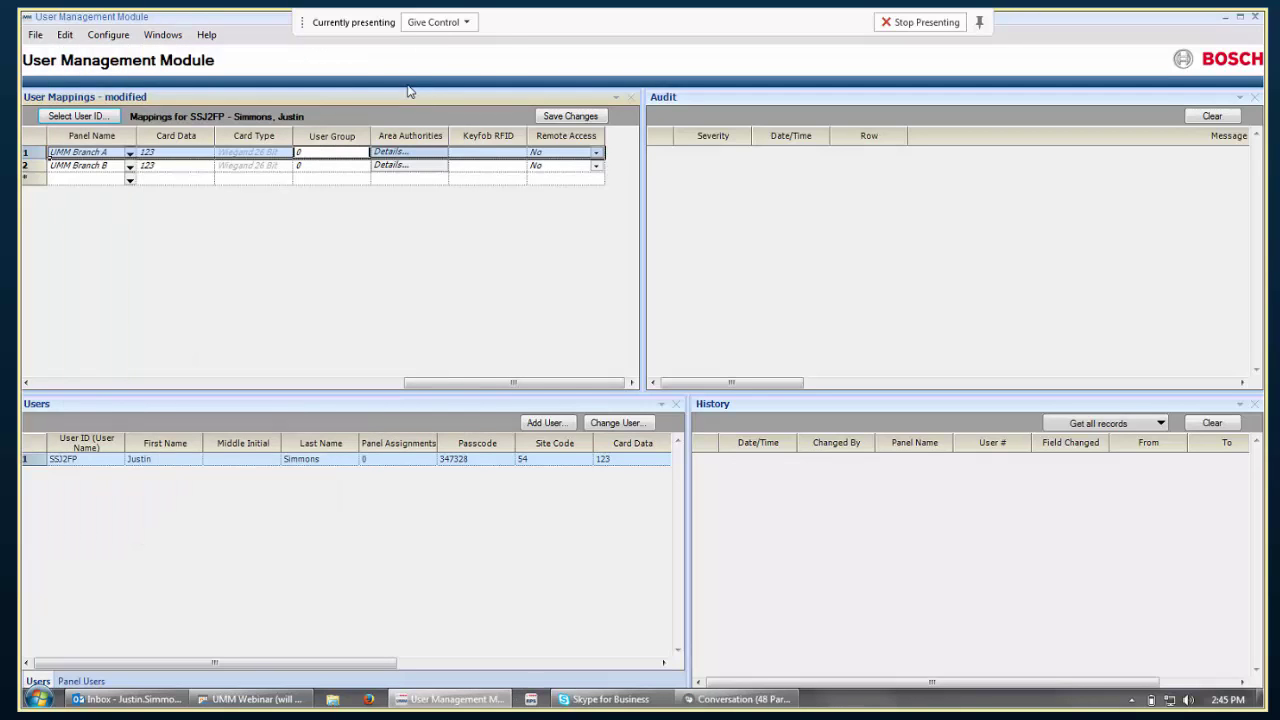
click(573, 119)
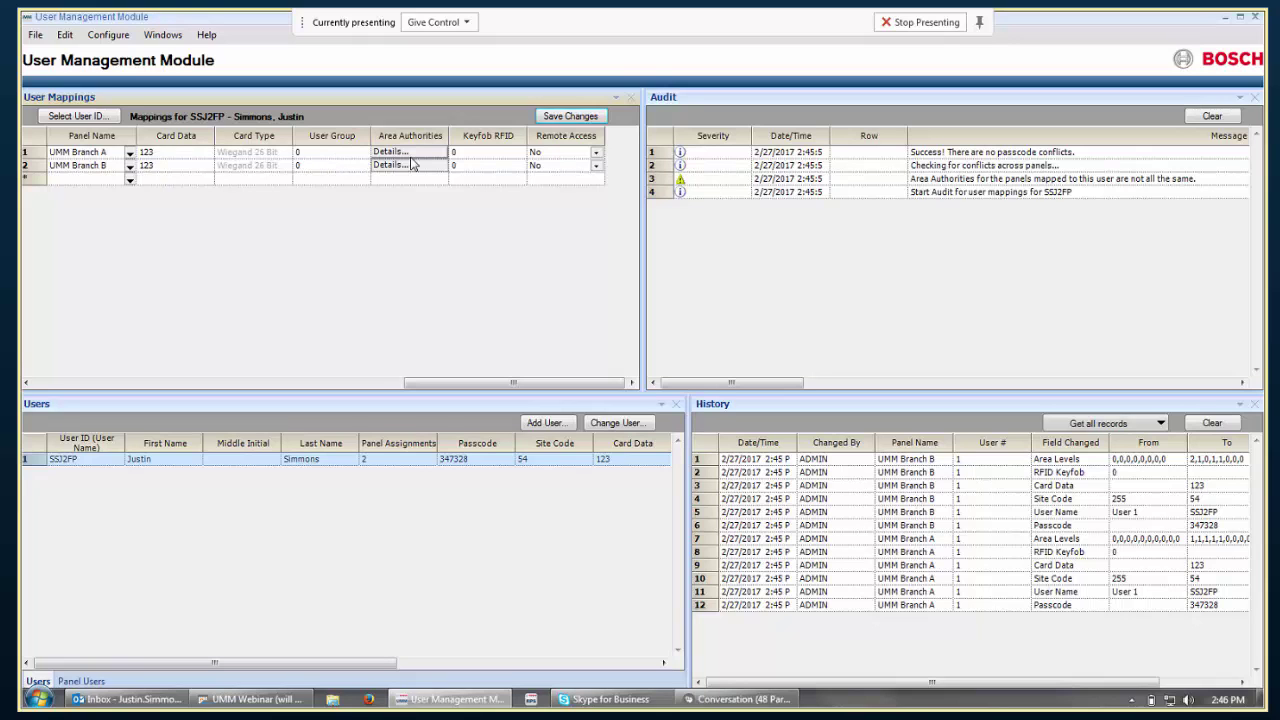
Generate a new passcode for the user's UMM Branch A mapping.
click(408, 153)
click(388, 153)
click(429, 129)
click(390, 383)
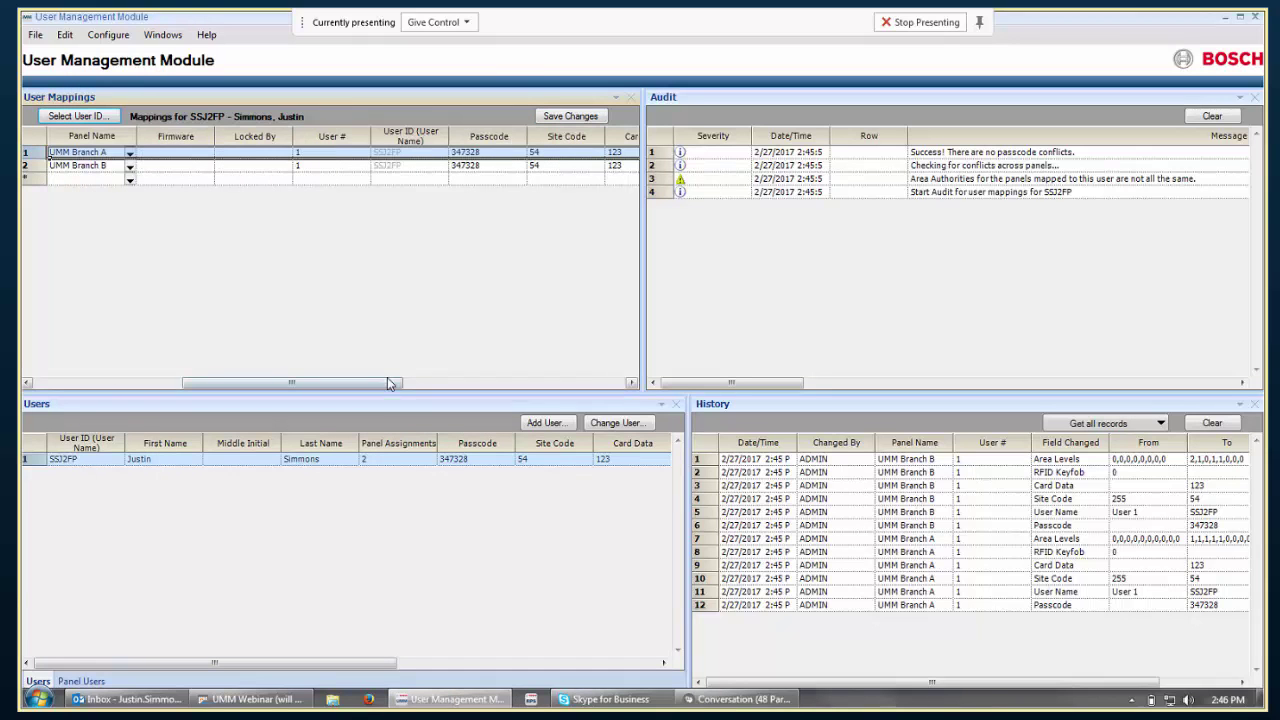
click(485, 152)
right_click(486, 152)
click(505, 161)
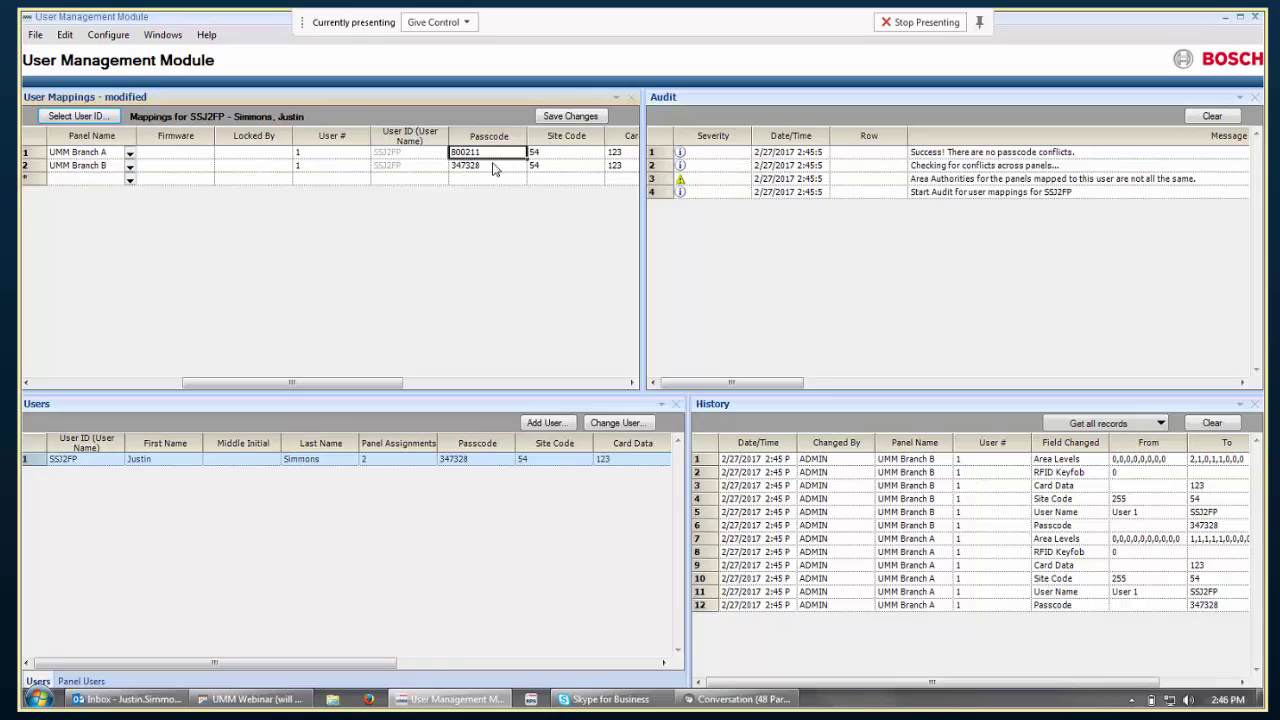
Generate the same passcode for Branch B and save the changes.
click(491, 165)
right_click(522, 168)
click(526, 175)
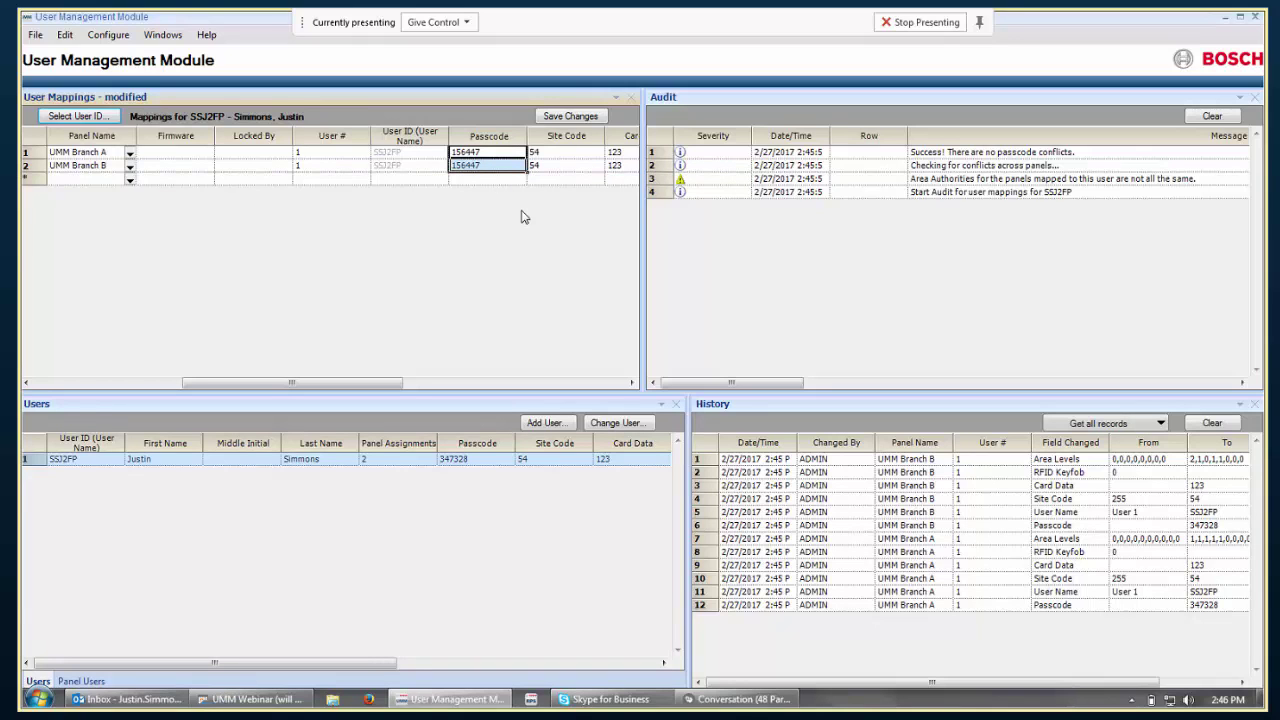
click(561, 118)
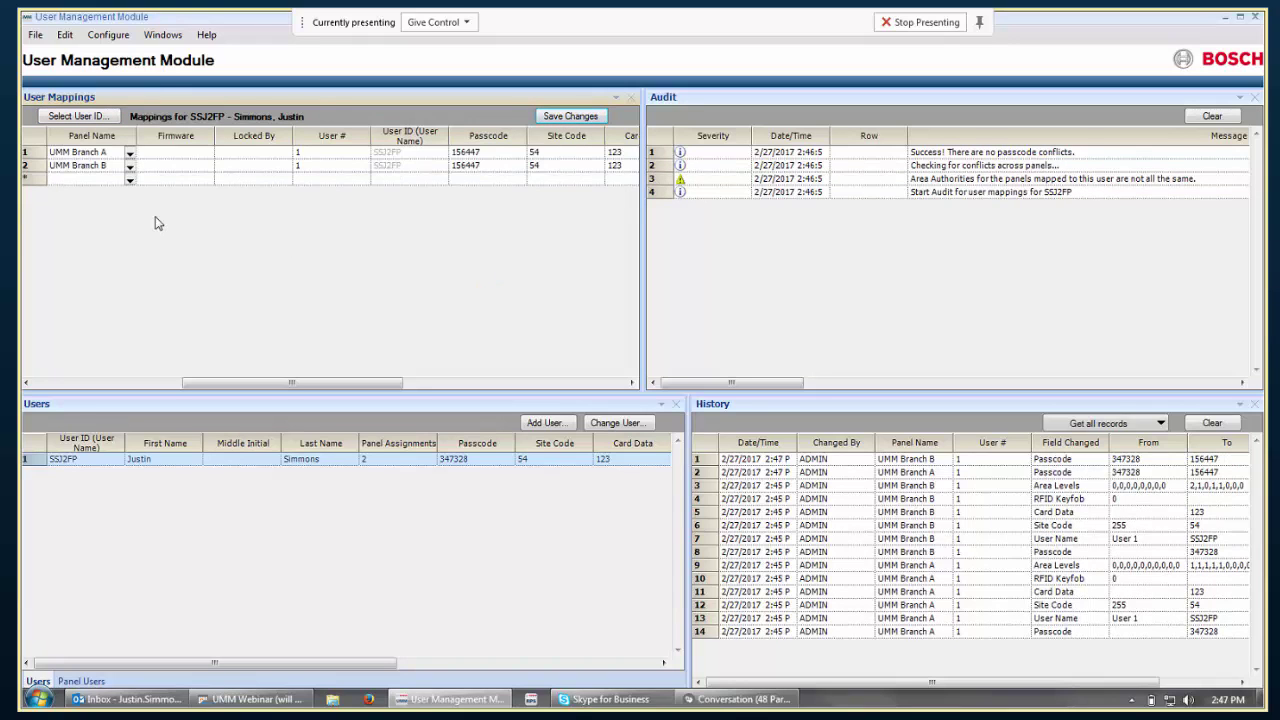
Add a UMM Branch D mapping for the user and save the changes.
click(129, 181)
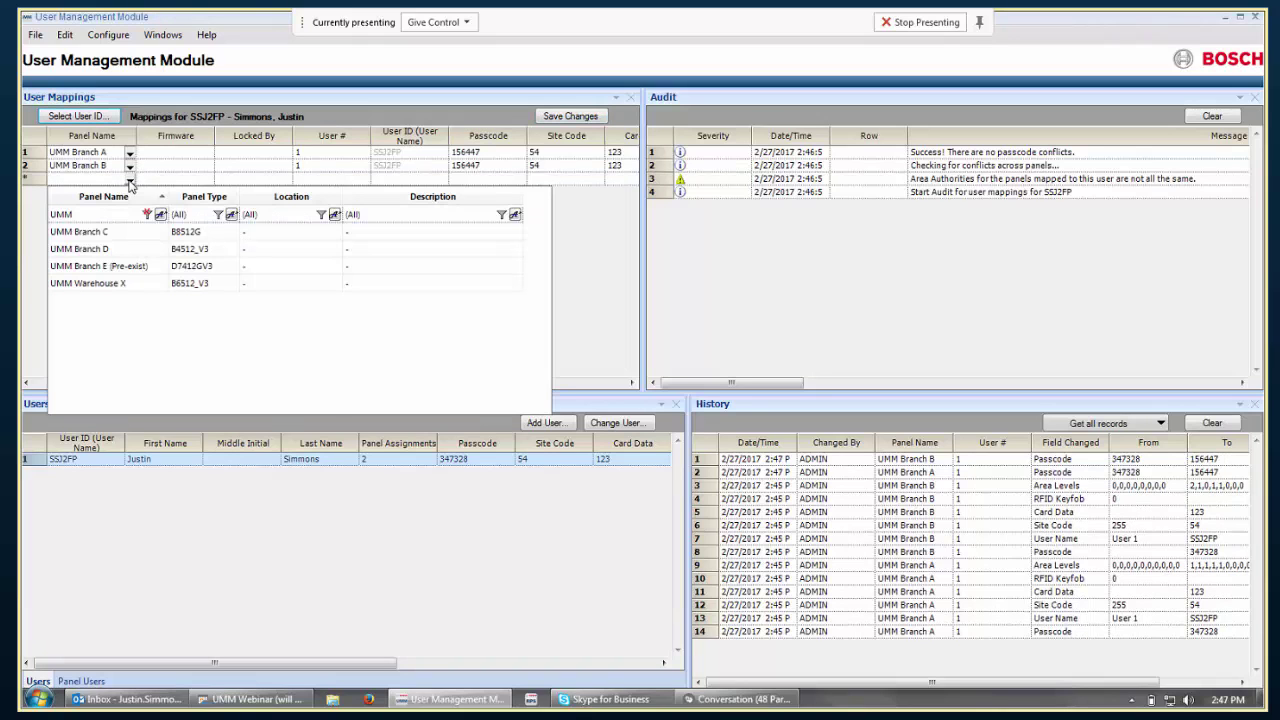
click(103, 250)
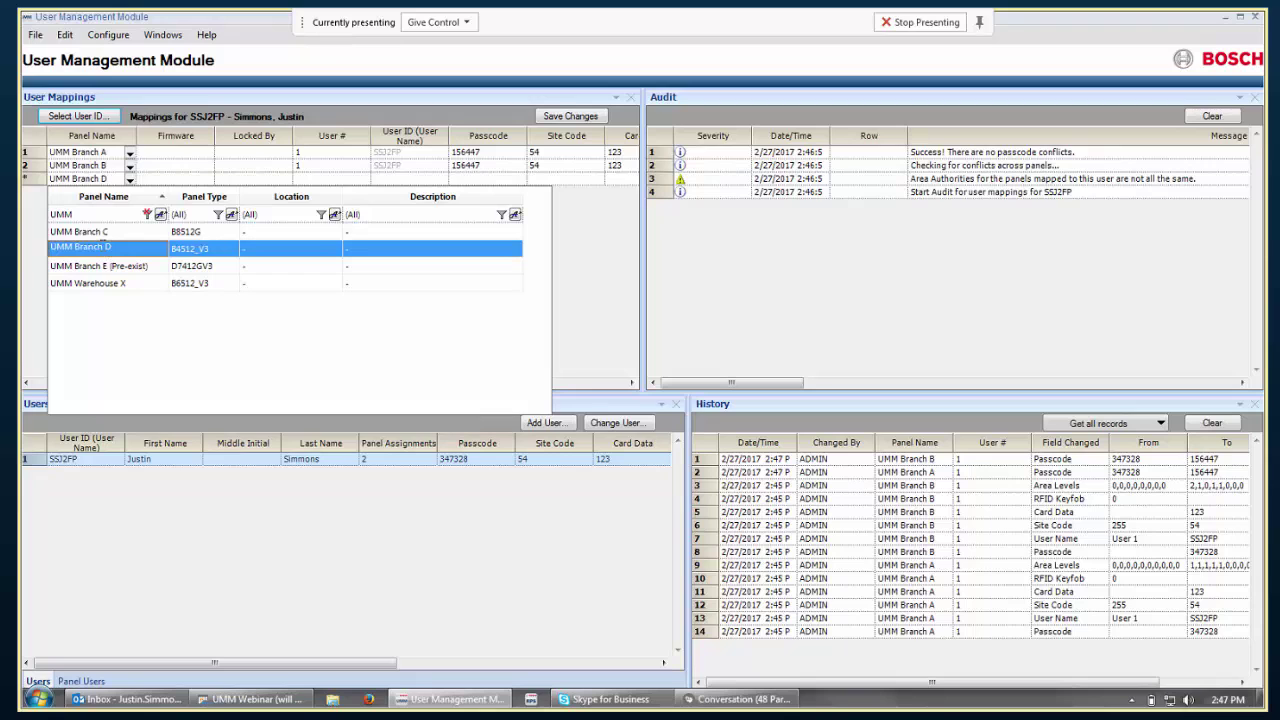
click(101, 245)
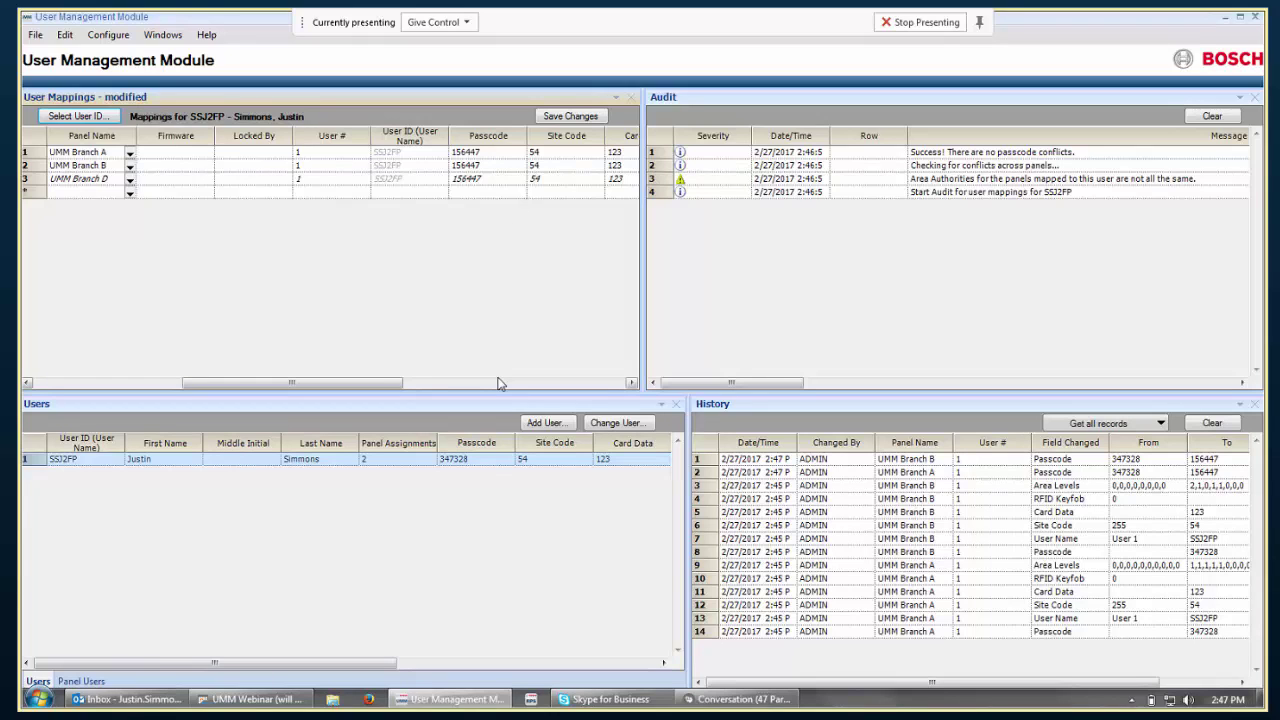
click(552, 116)
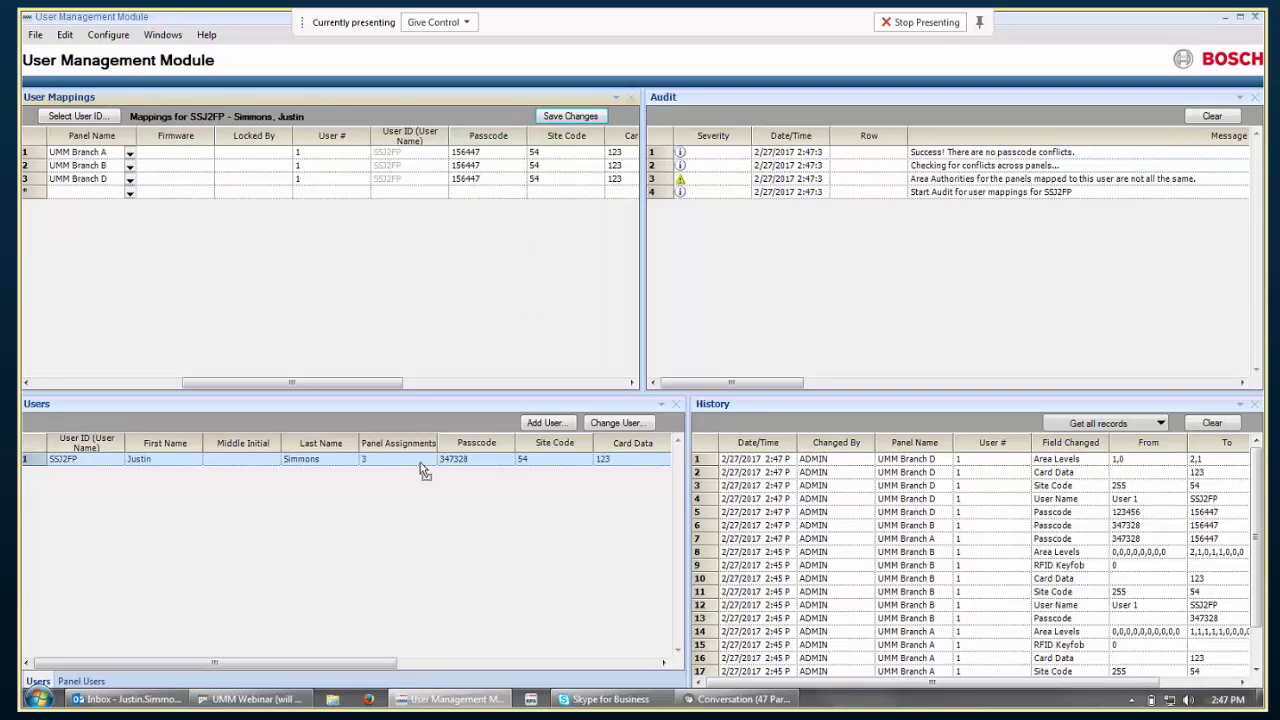
mouse_move(421, 466)
Replace the user's passcode with a new one via Change User and push it to all mapped panels.
click(453, 463)
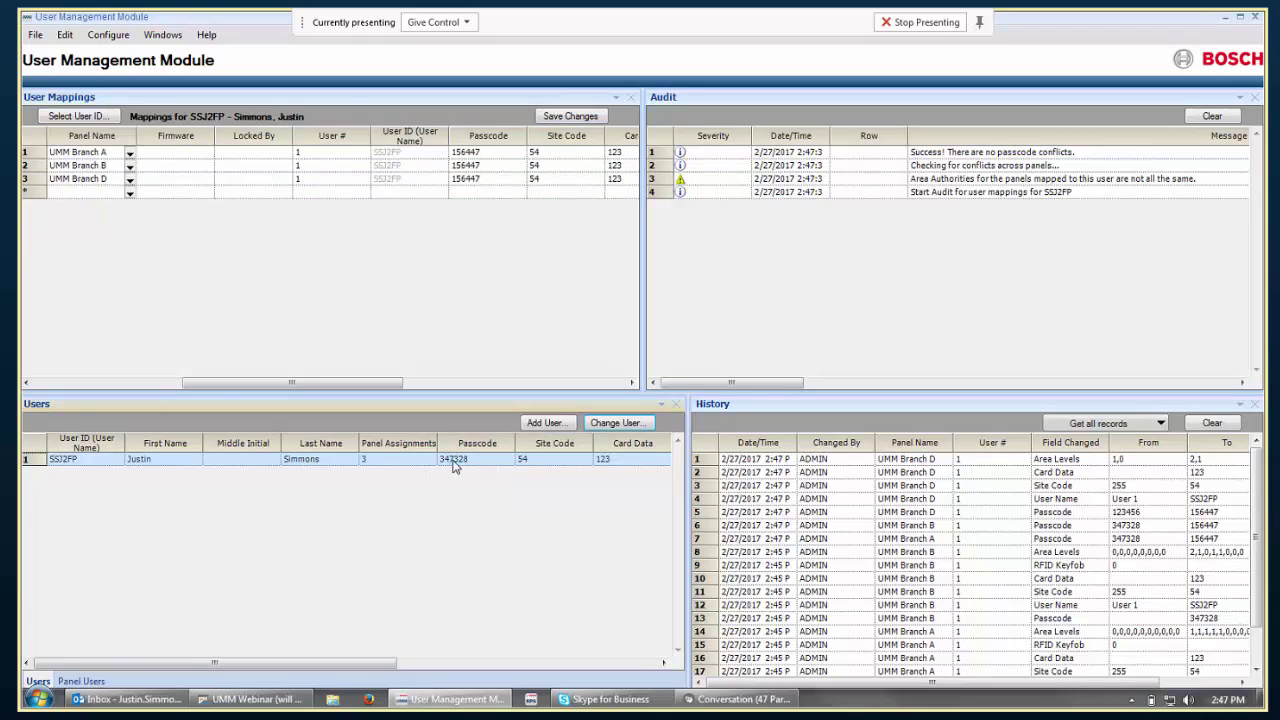
right_click(455, 462)
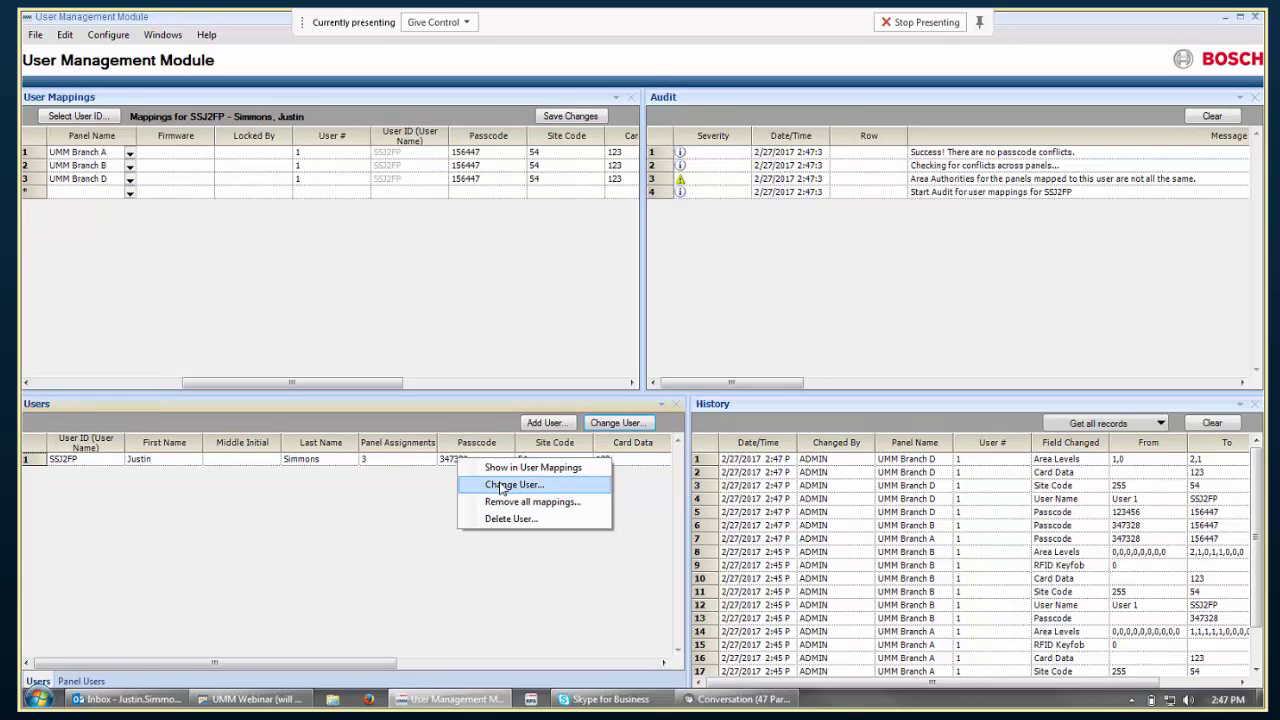
click(468, 486)
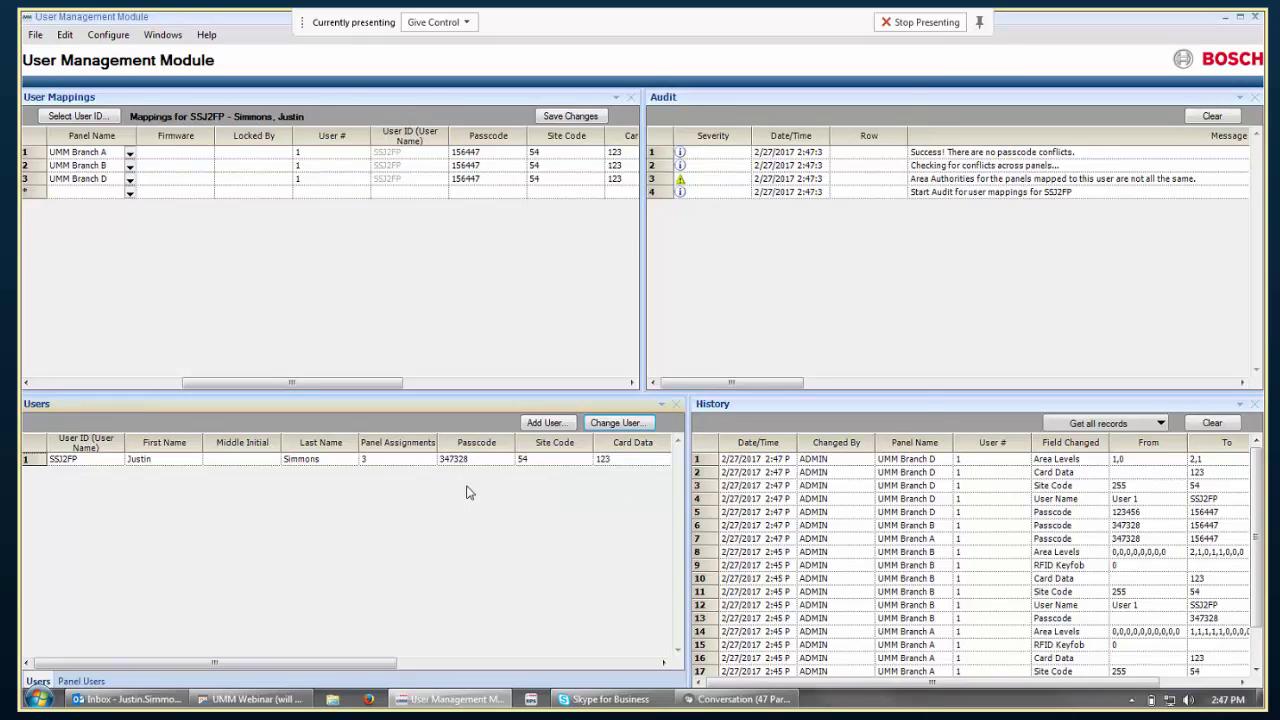
drag(500, 252, 388, 256)
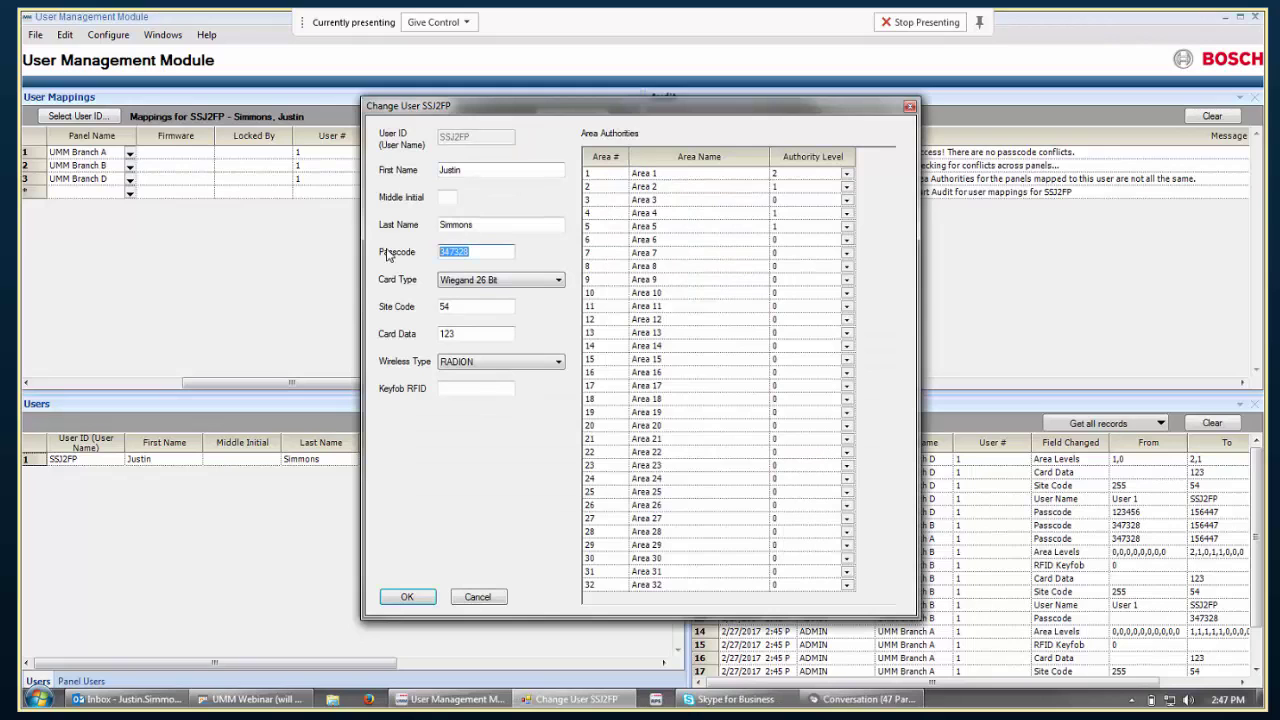
click(408, 597)
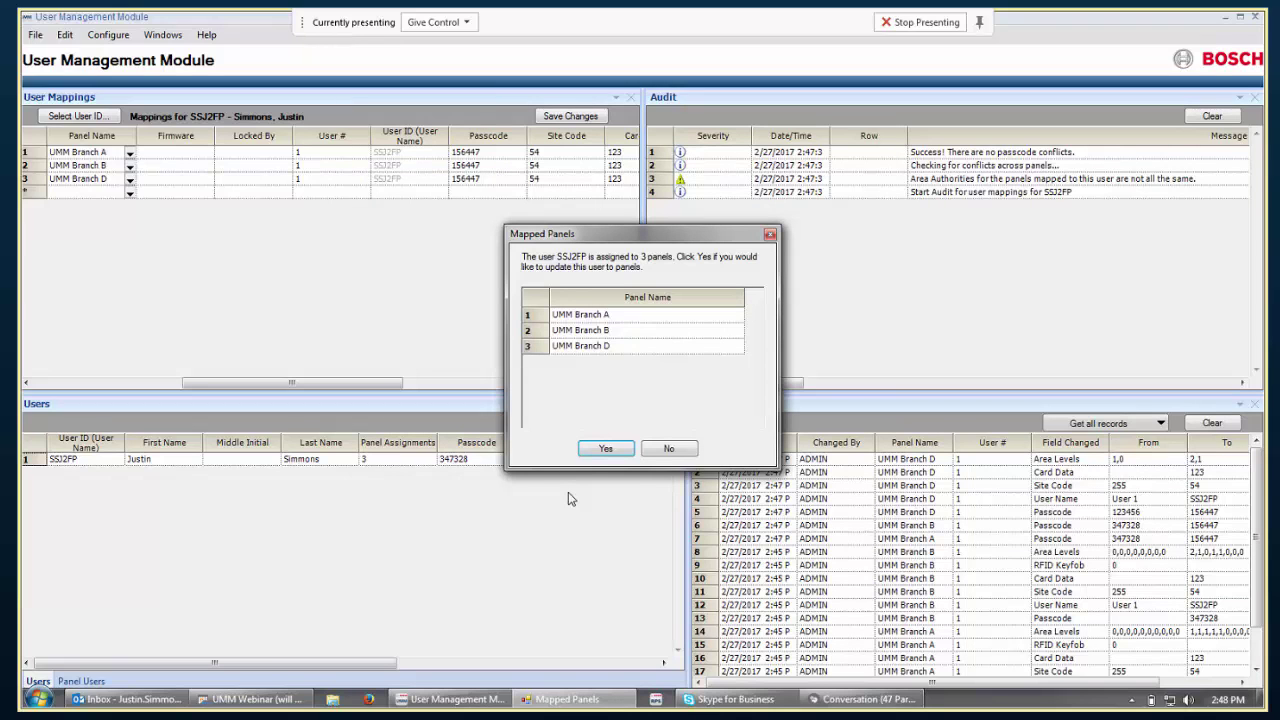
click(609, 449)
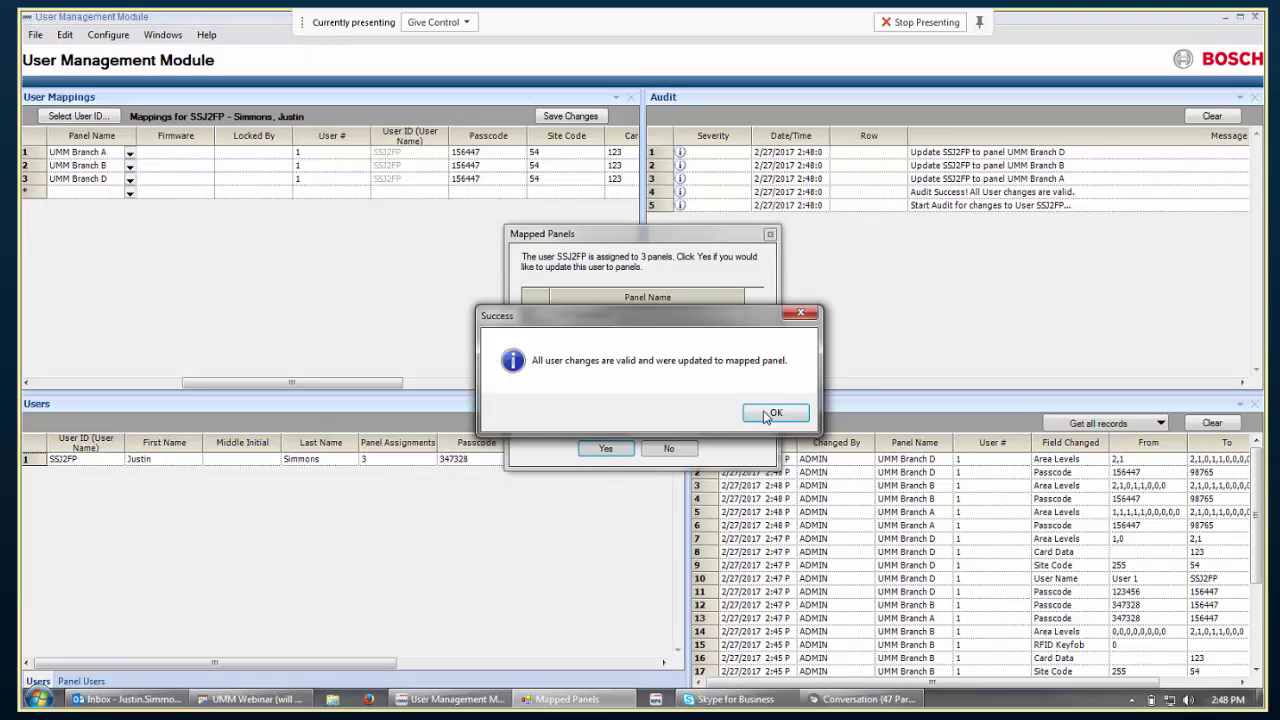
click(768, 413)
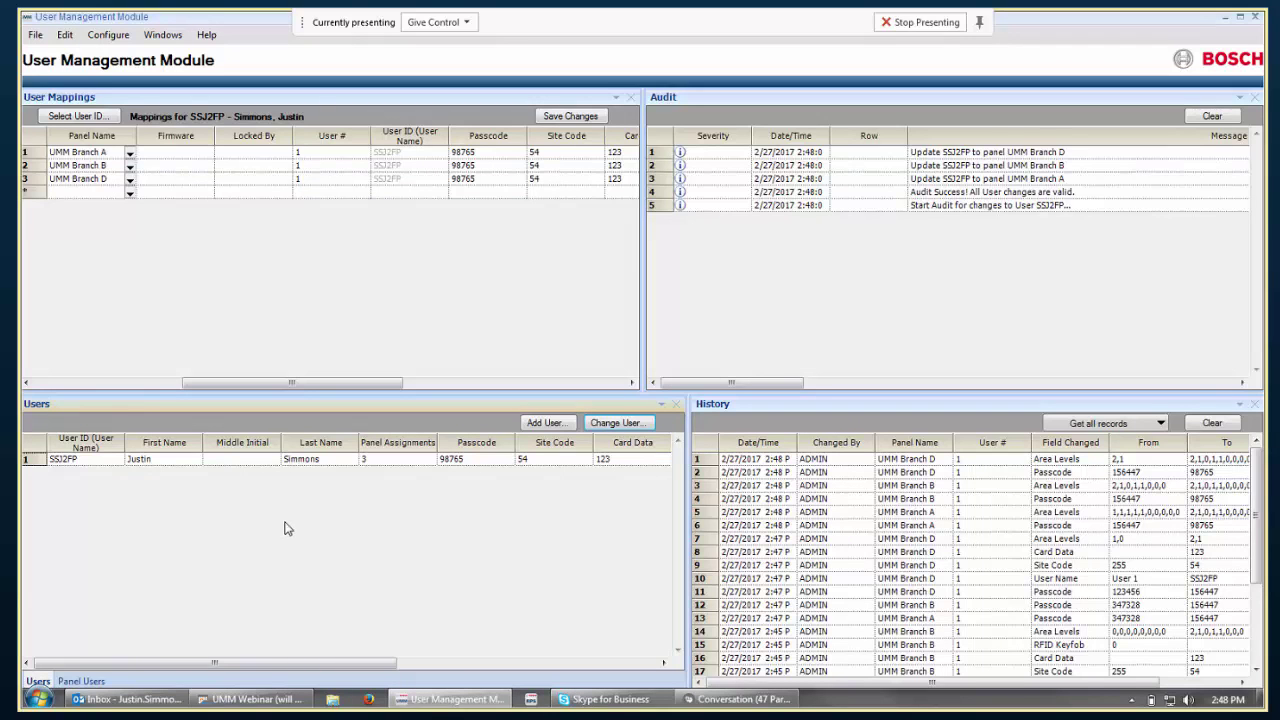
click(90, 681)
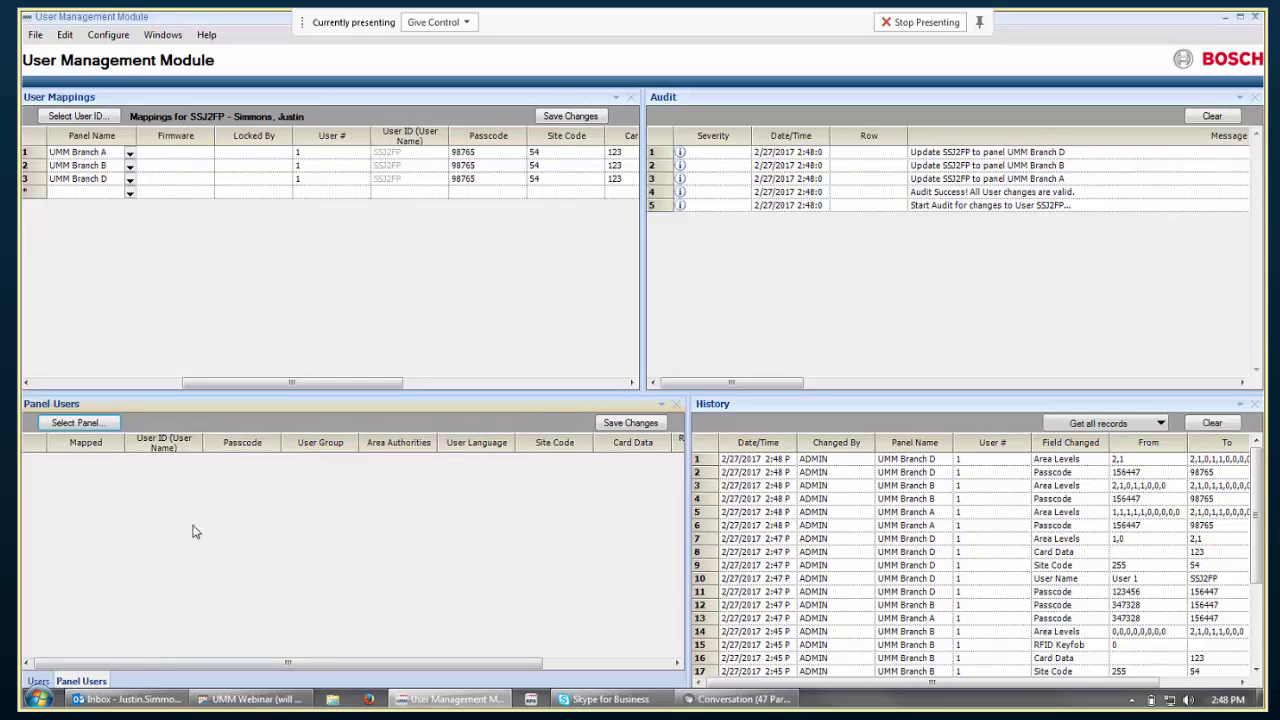
click(76, 423)
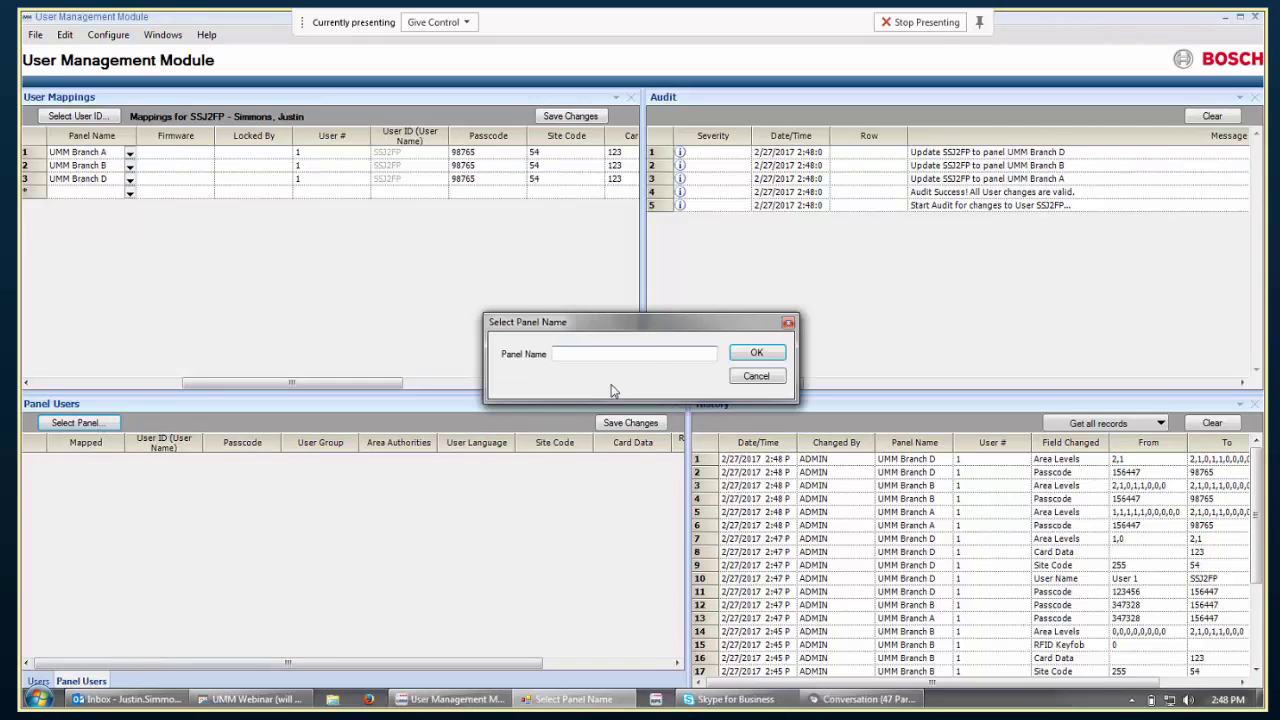
click(657, 351)
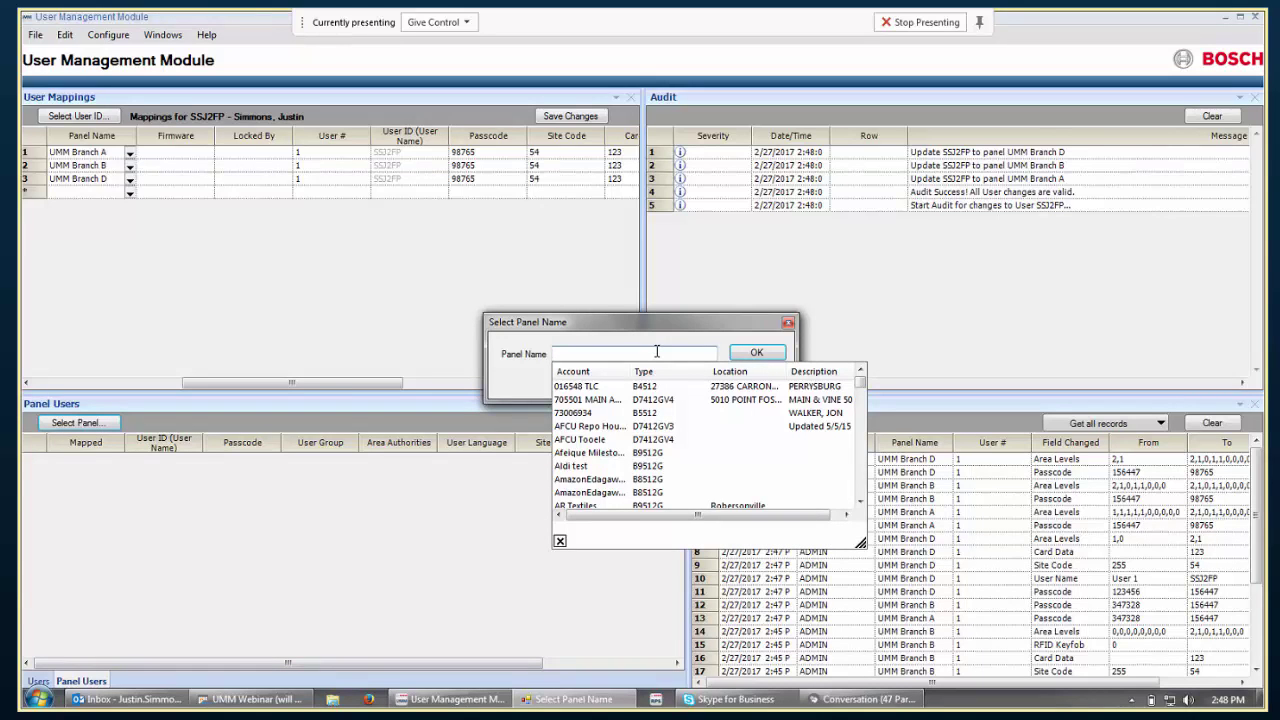
text(umm)
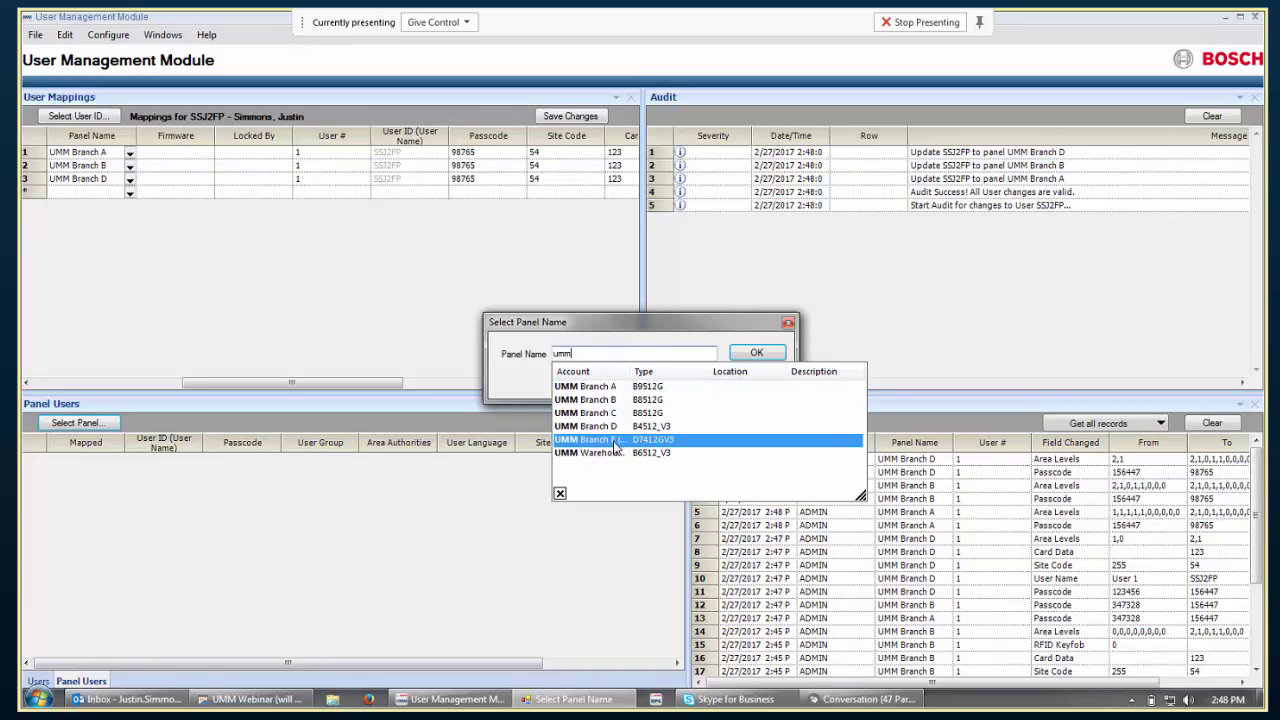
click(616, 441)
click(756, 352)
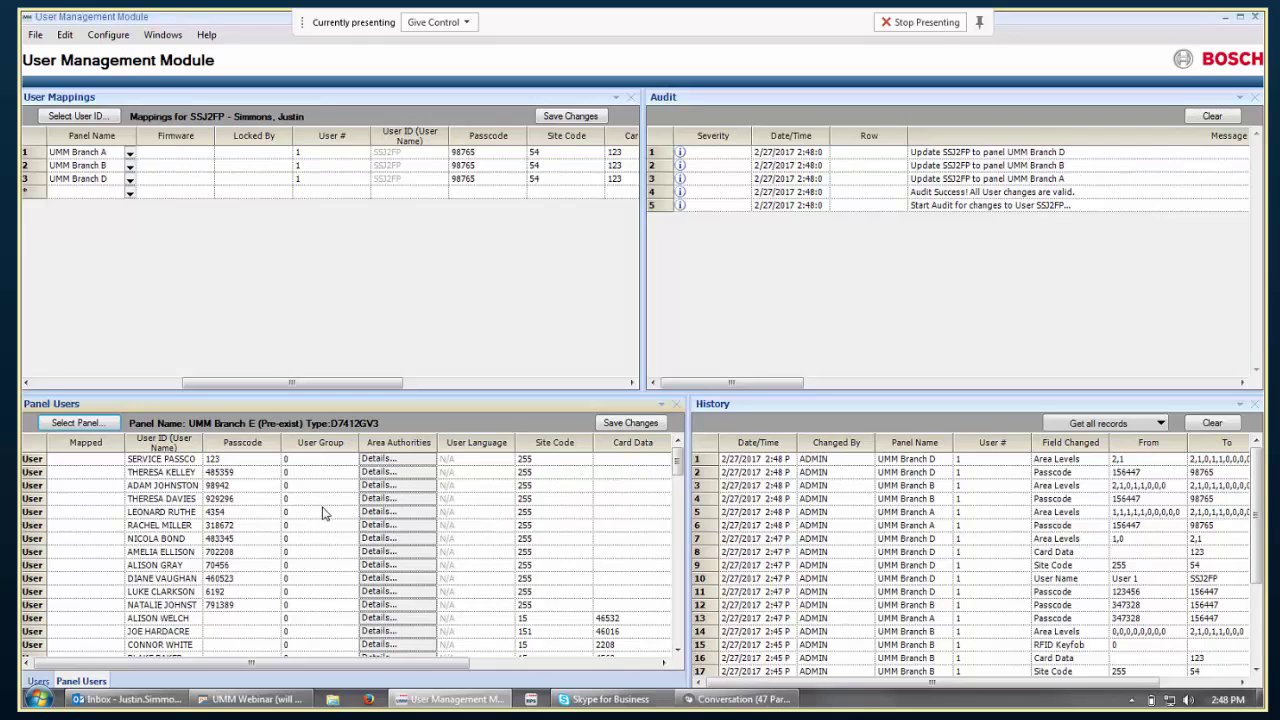
click(414, 515)
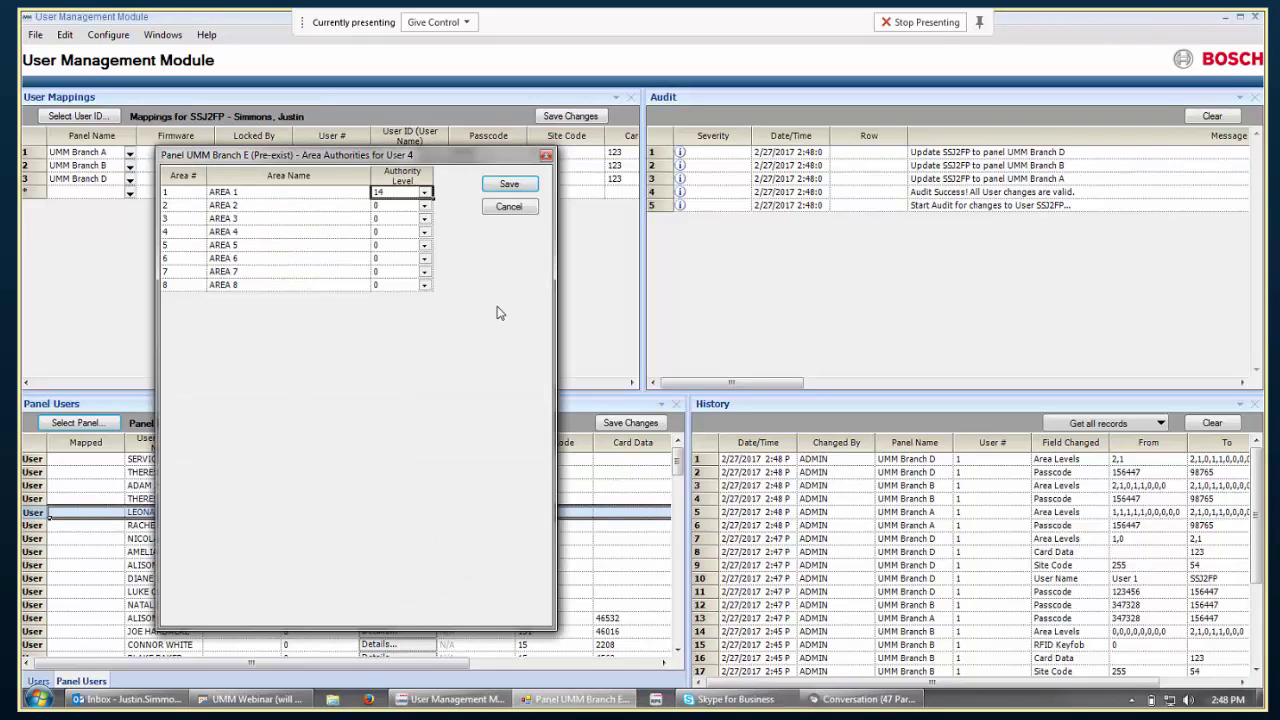
click(521, 210)
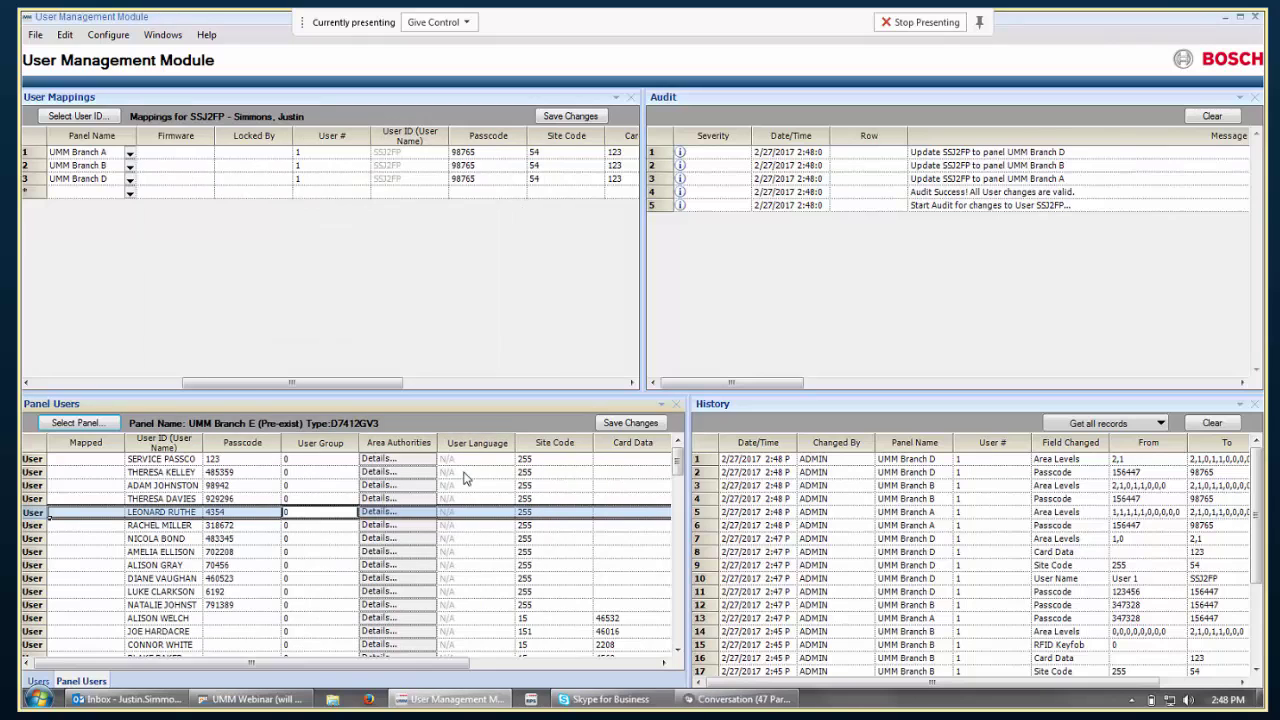
mouse_move(433, 593)
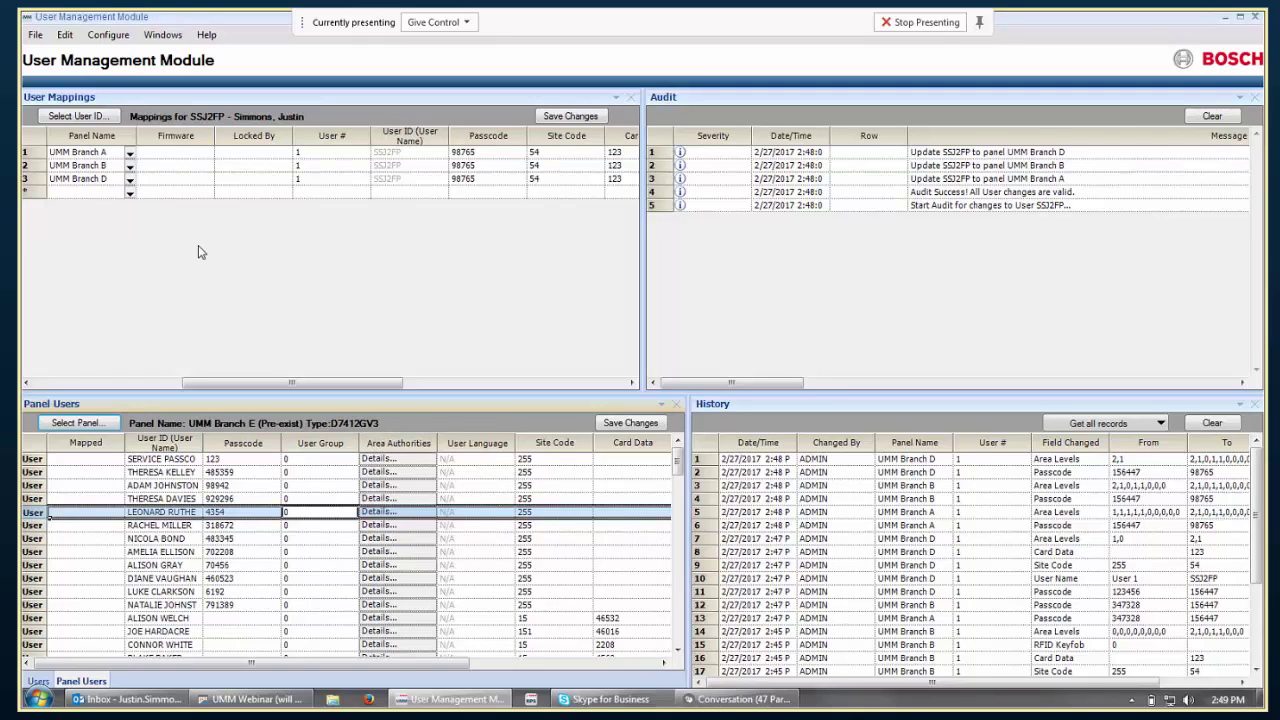
Open Import > Existing users from Panel Accounts, deselect all panels, and tick only UMM Branch E (Pre-exist).
click(35, 34)
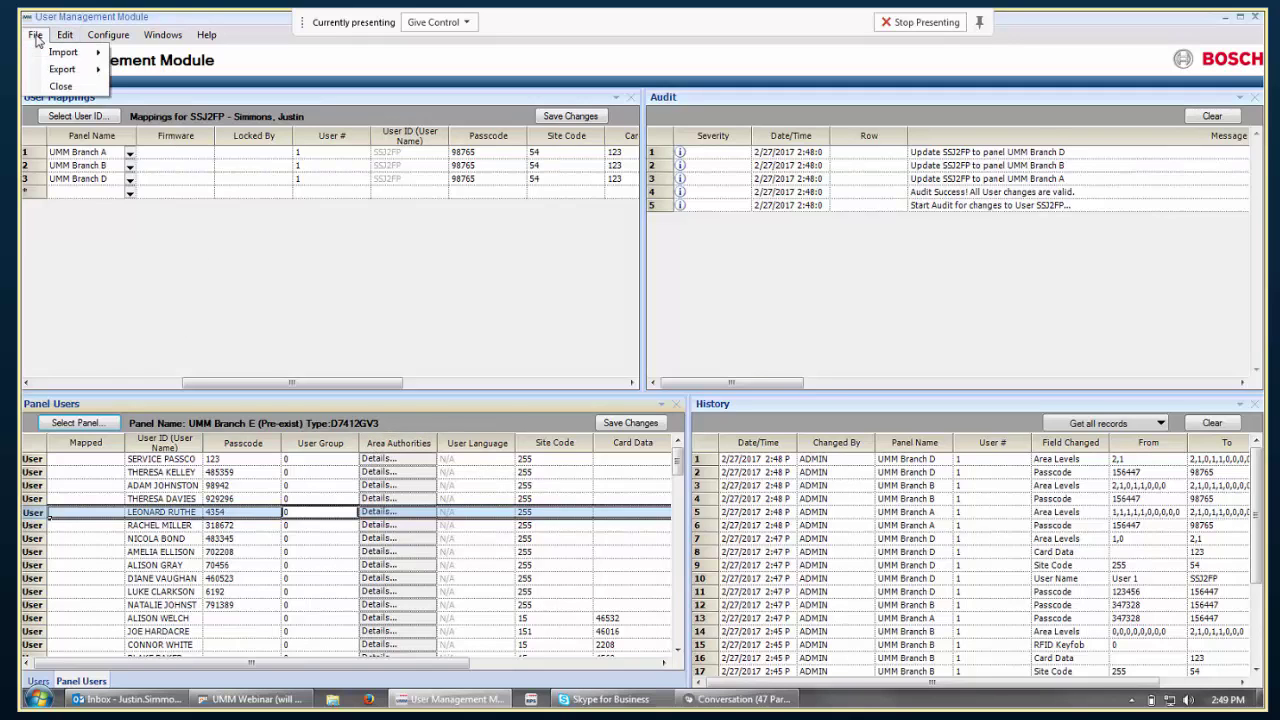
mouse_move(55, 53)
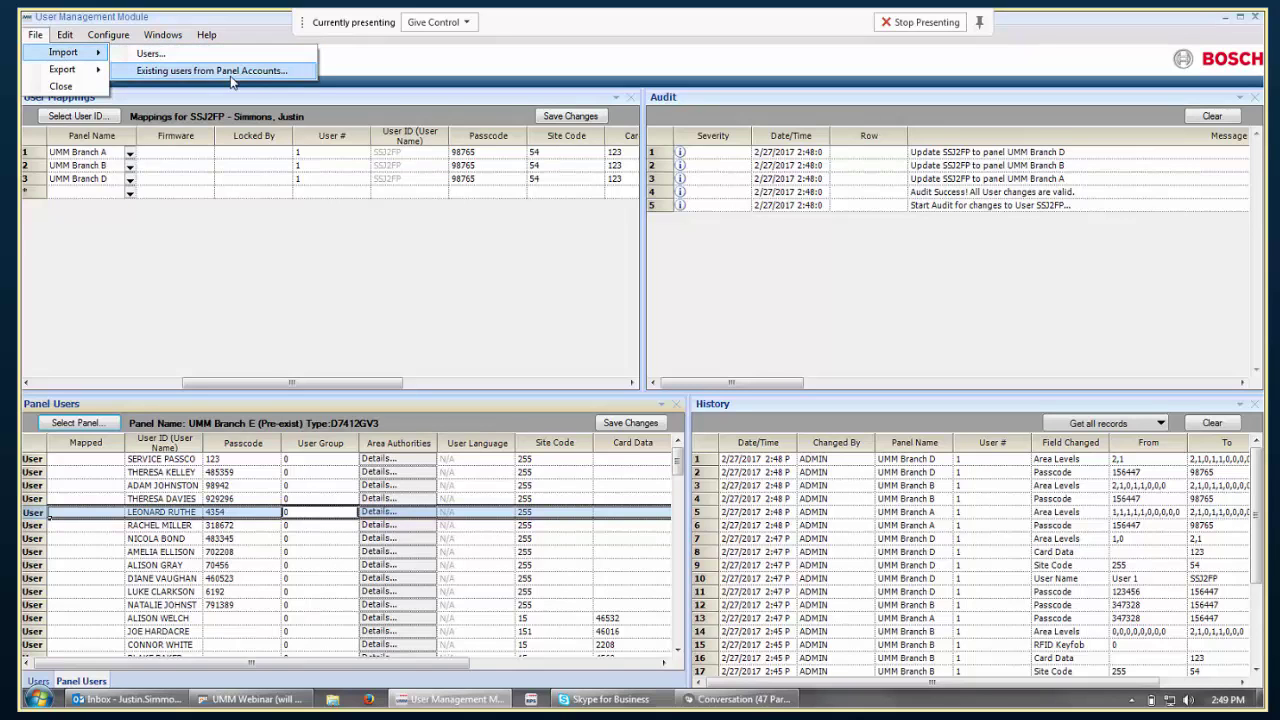
click(297, 71)
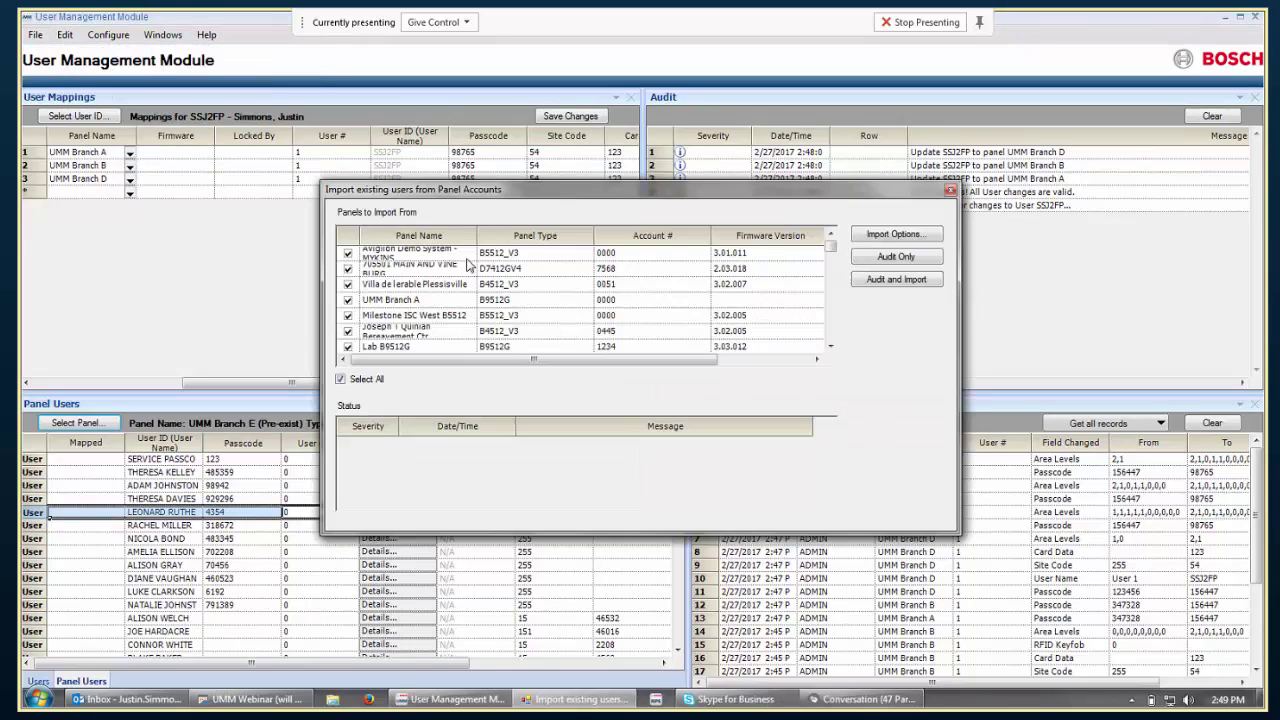
click(341, 379)
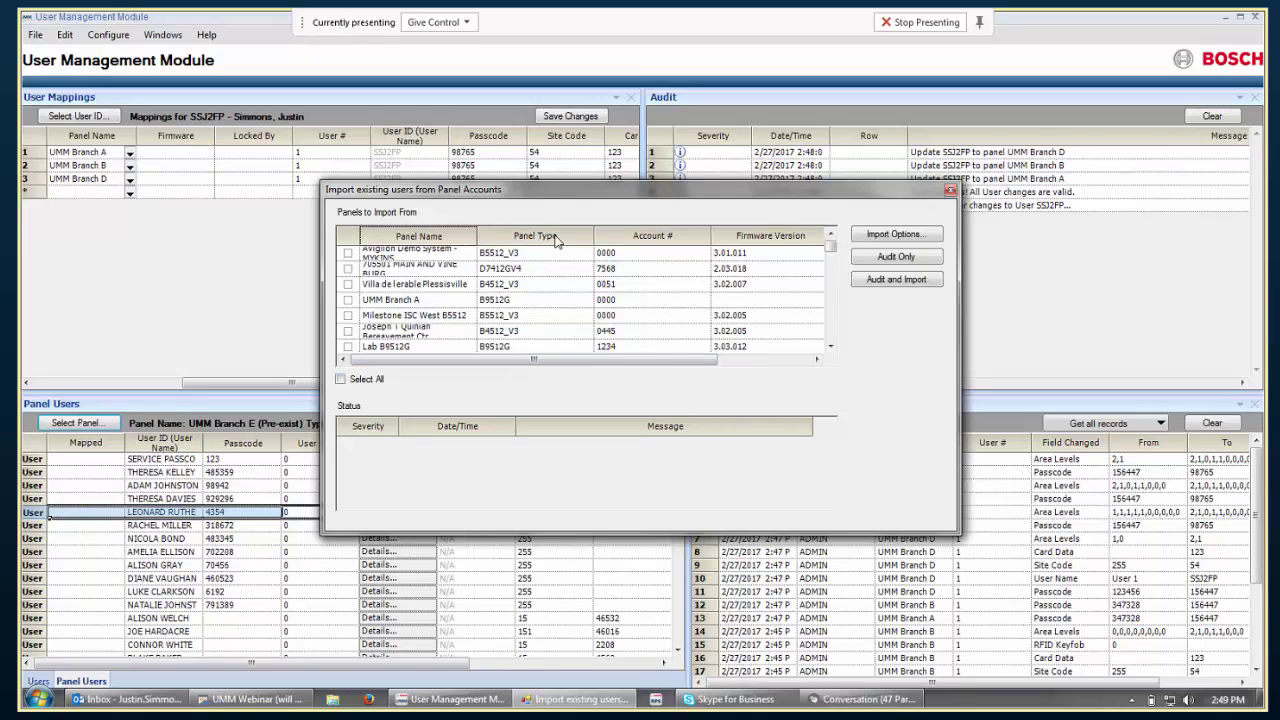
drag(477, 235, 634, 235)
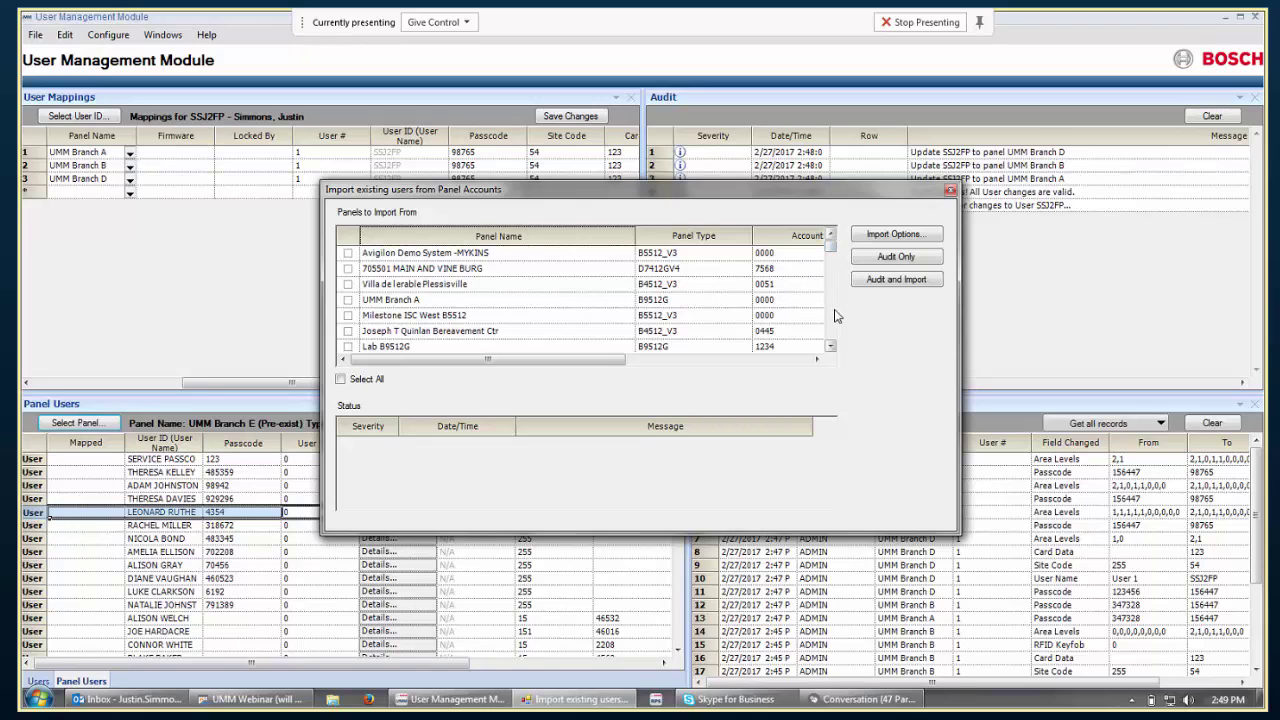
scroll(837, 316, down, 2)
scroll(837, 316, down, 2)
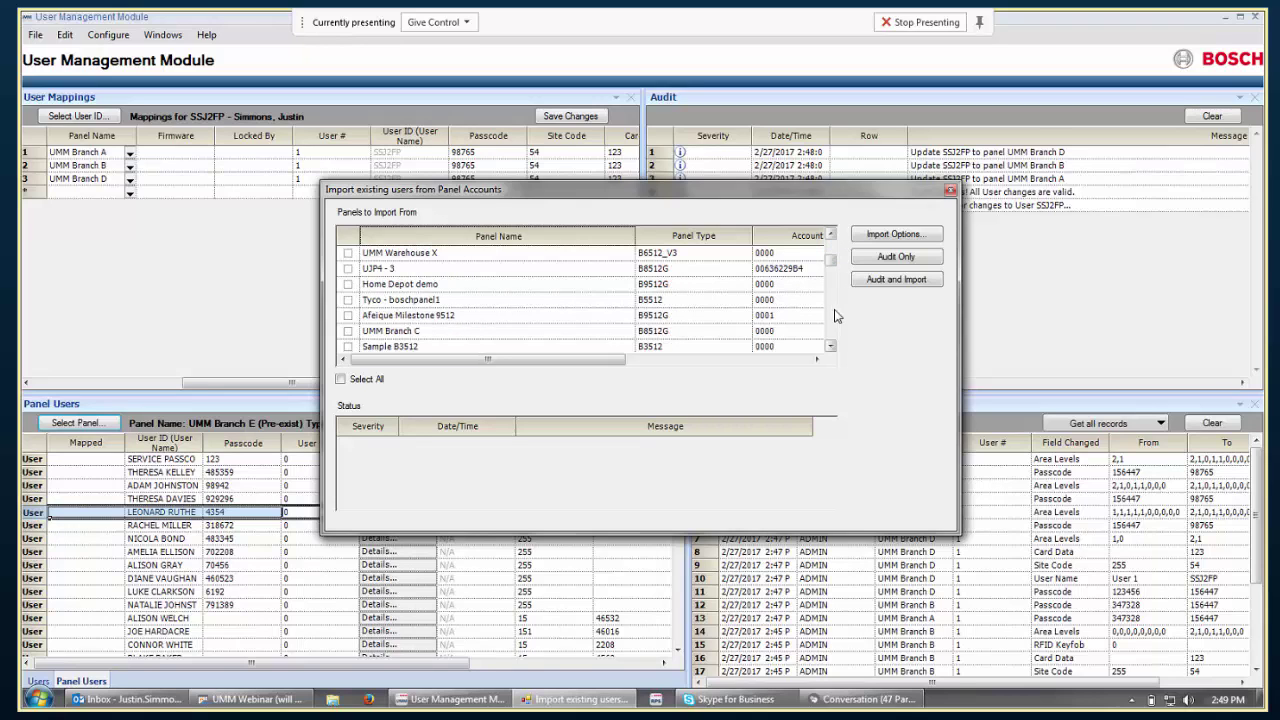
scroll(837, 316, down, 2)
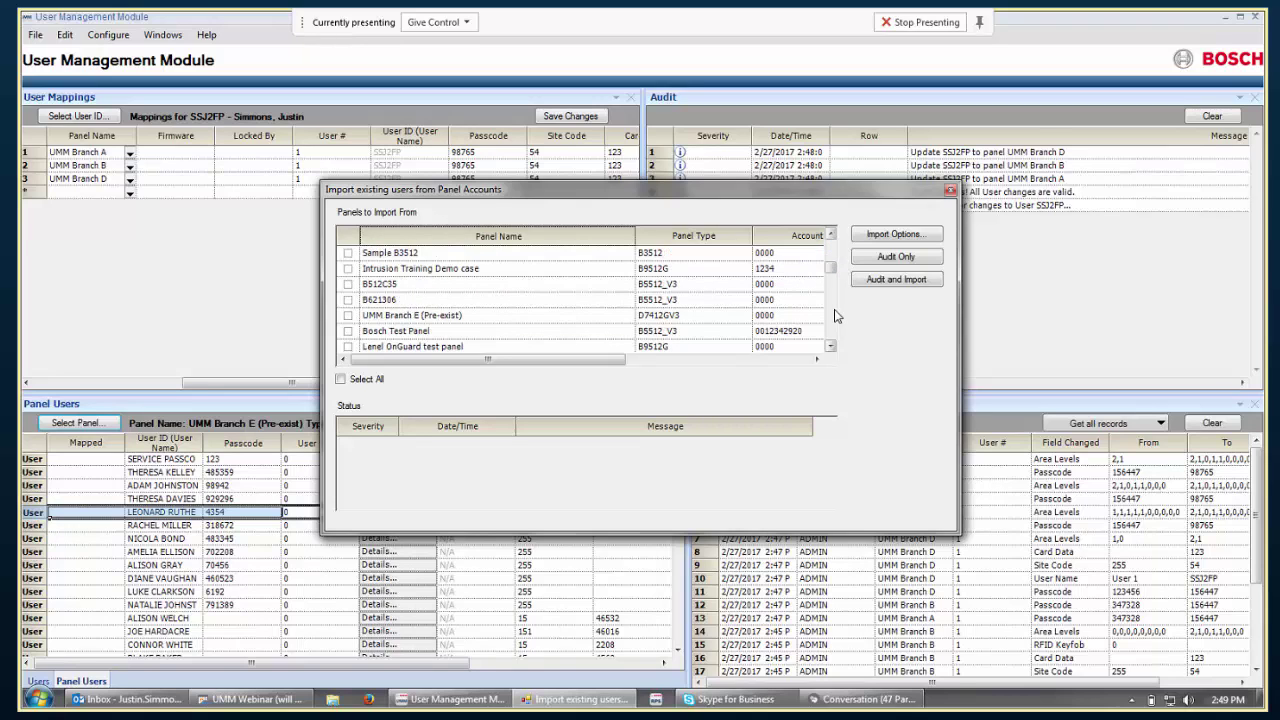
click(348, 316)
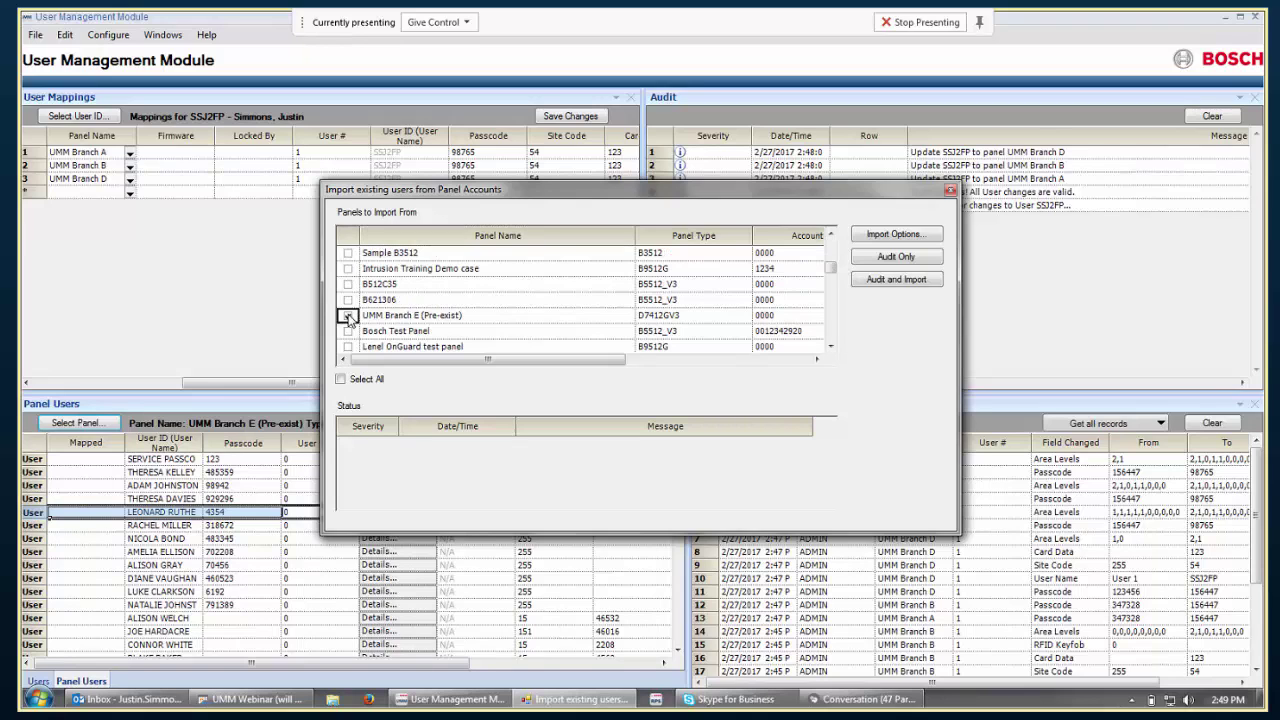
click(930, 239)
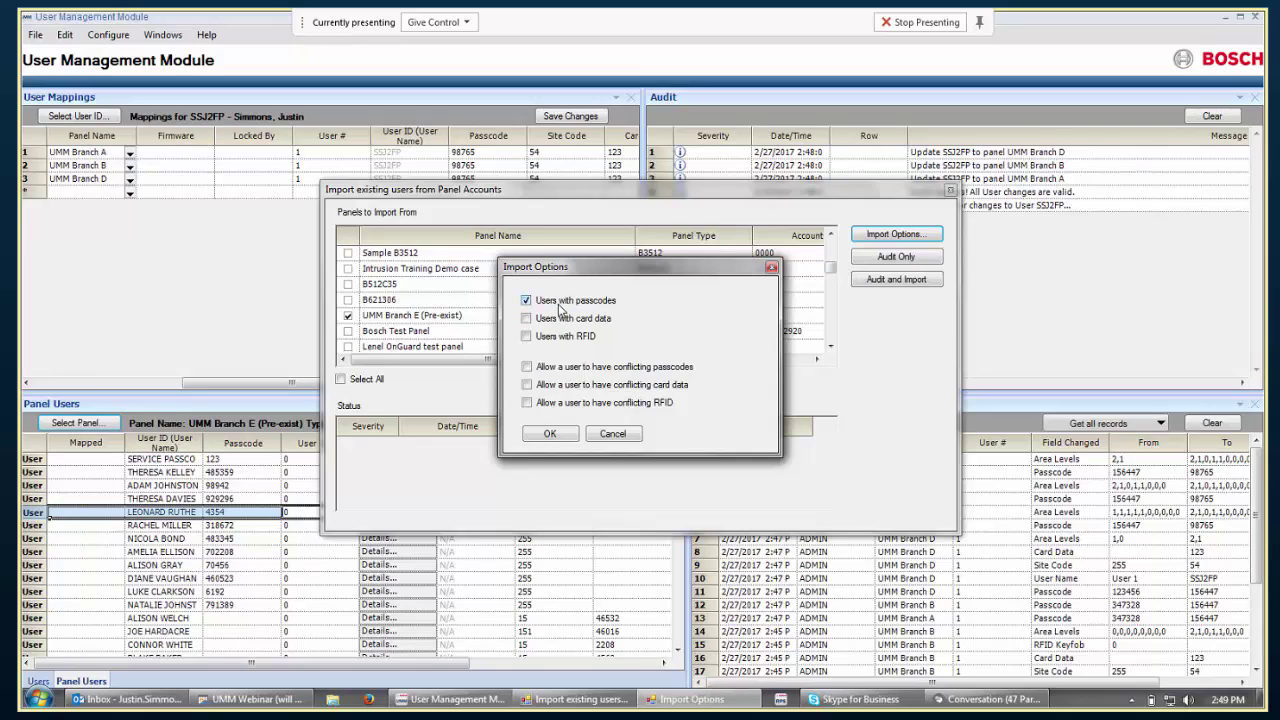
click(526, 300)
click(525, 318)
click(526, 300)
click(526, 318)
click(562, 434)
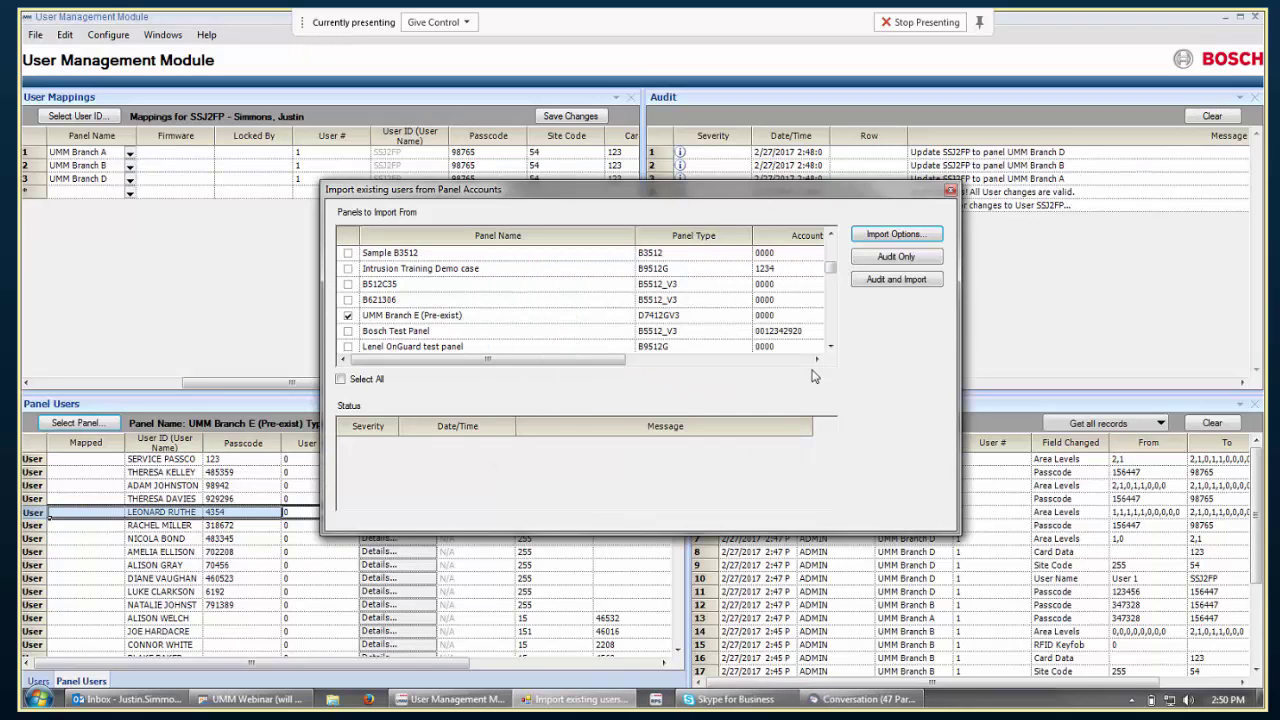
Audit UMM Branch E (Pre-exist), then audit and import its 11 users and close the import window.
click(930, 263)
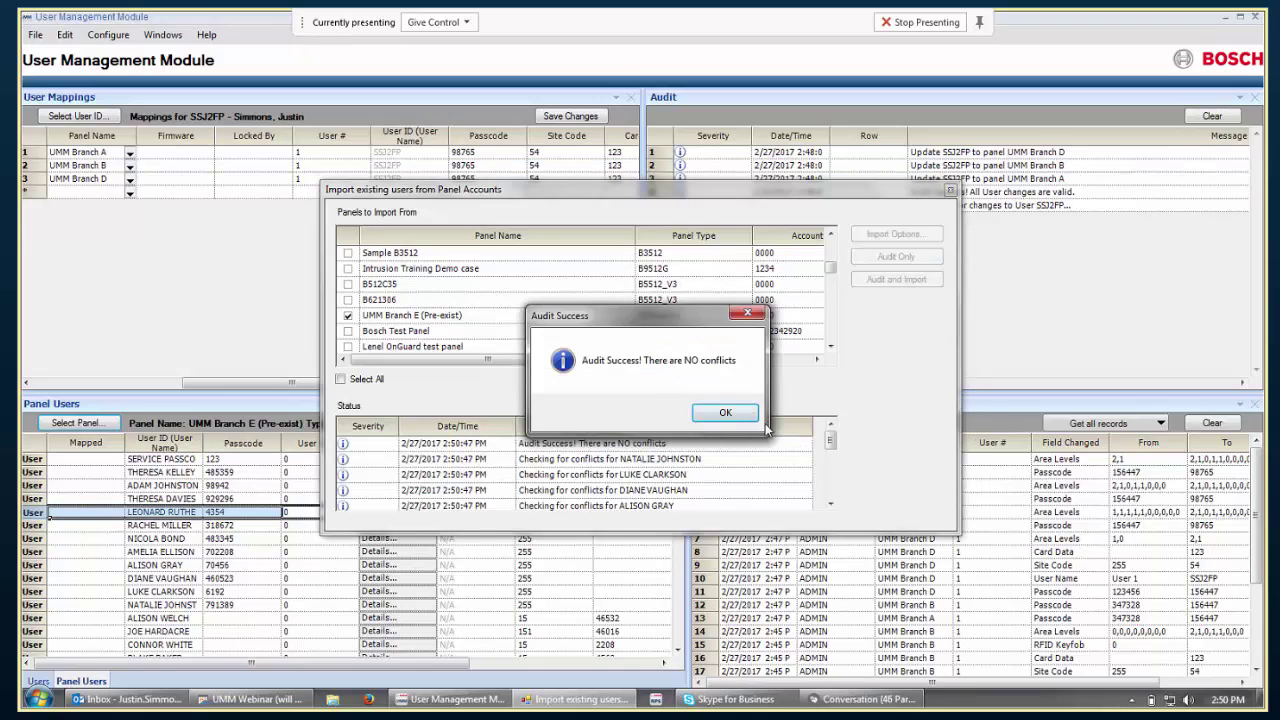
click(726, 413)
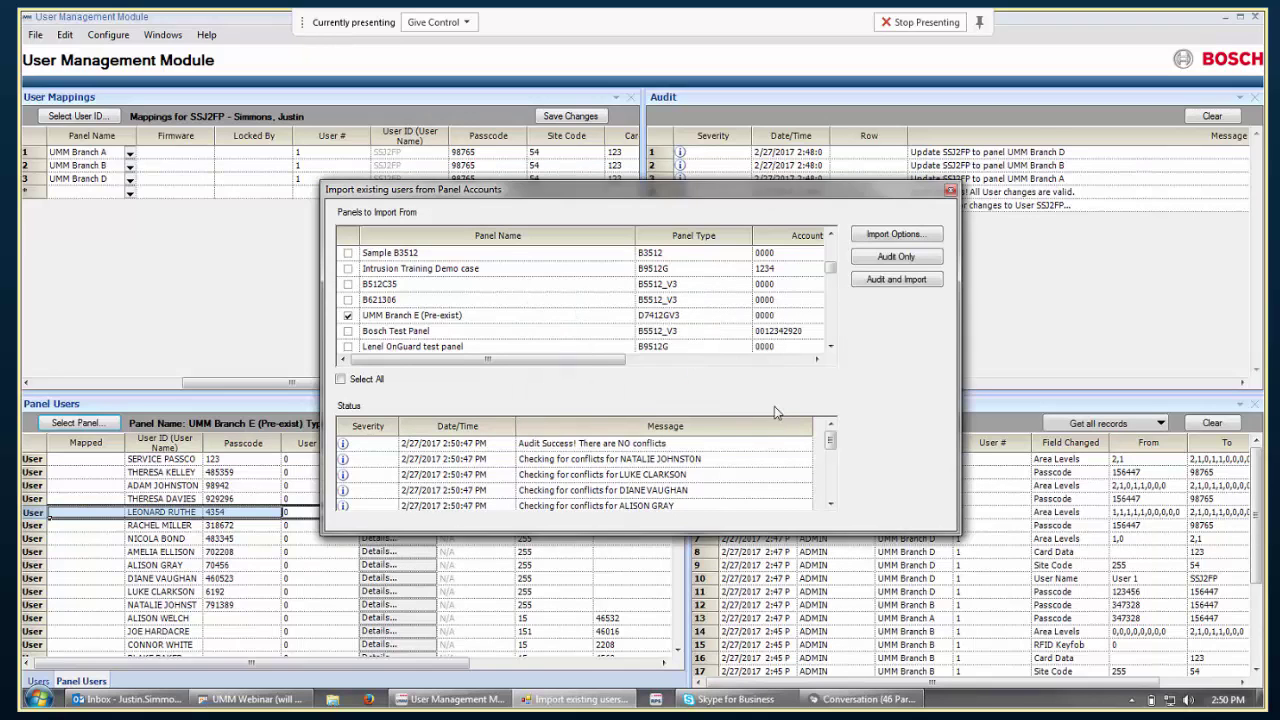
click(896, 280)
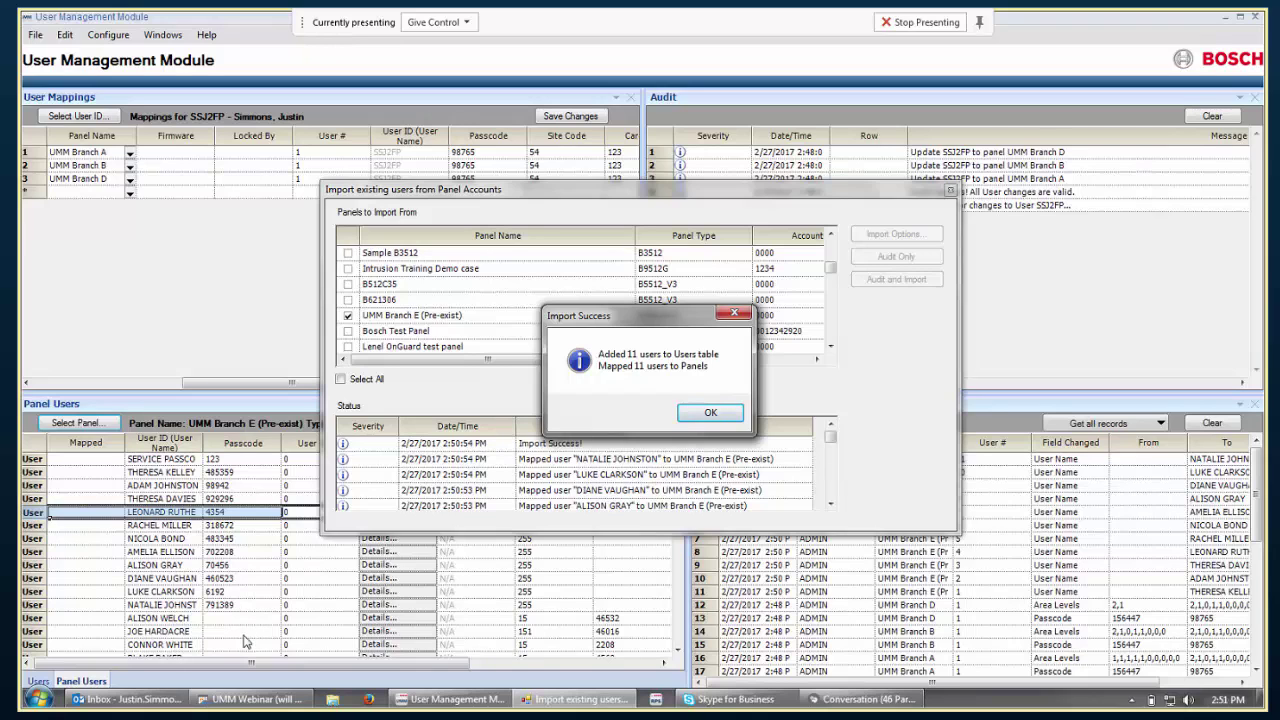
click(710, 413)
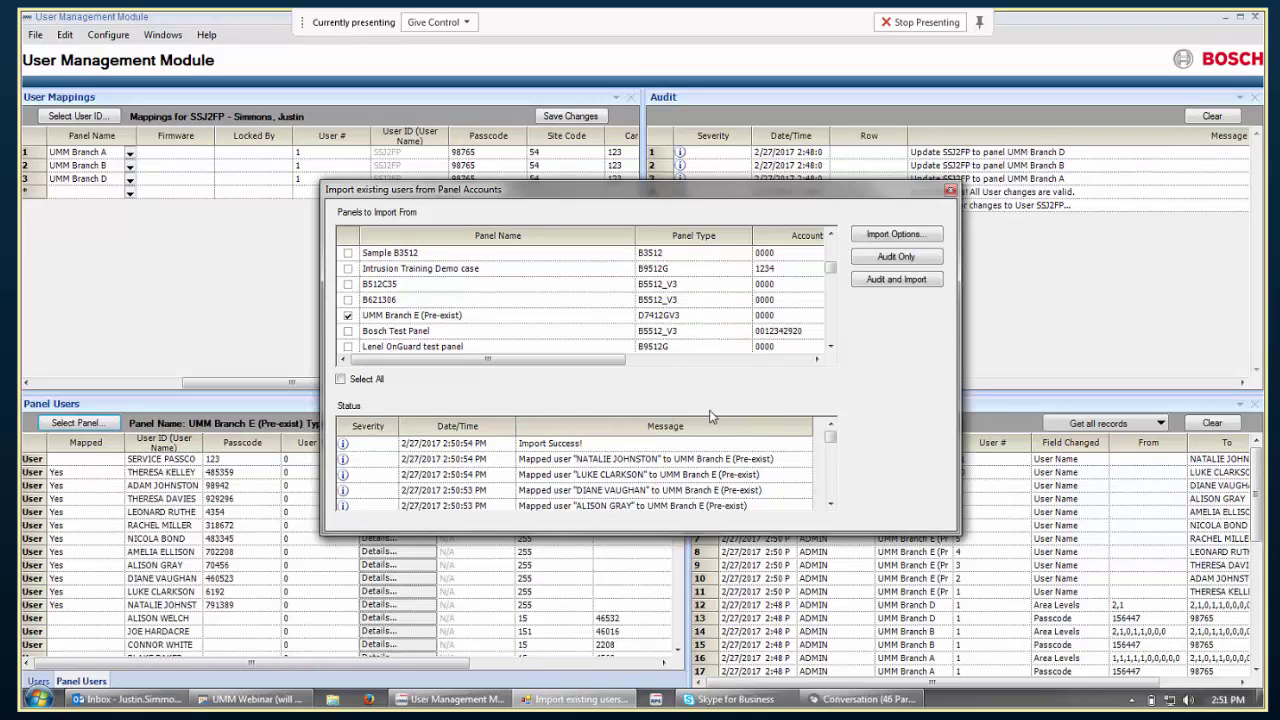
click(951, 191)
Add mappings for the first user in Users to UMM Branch A (user 2) and UMM Branch C (user 1).
click(38, 681)
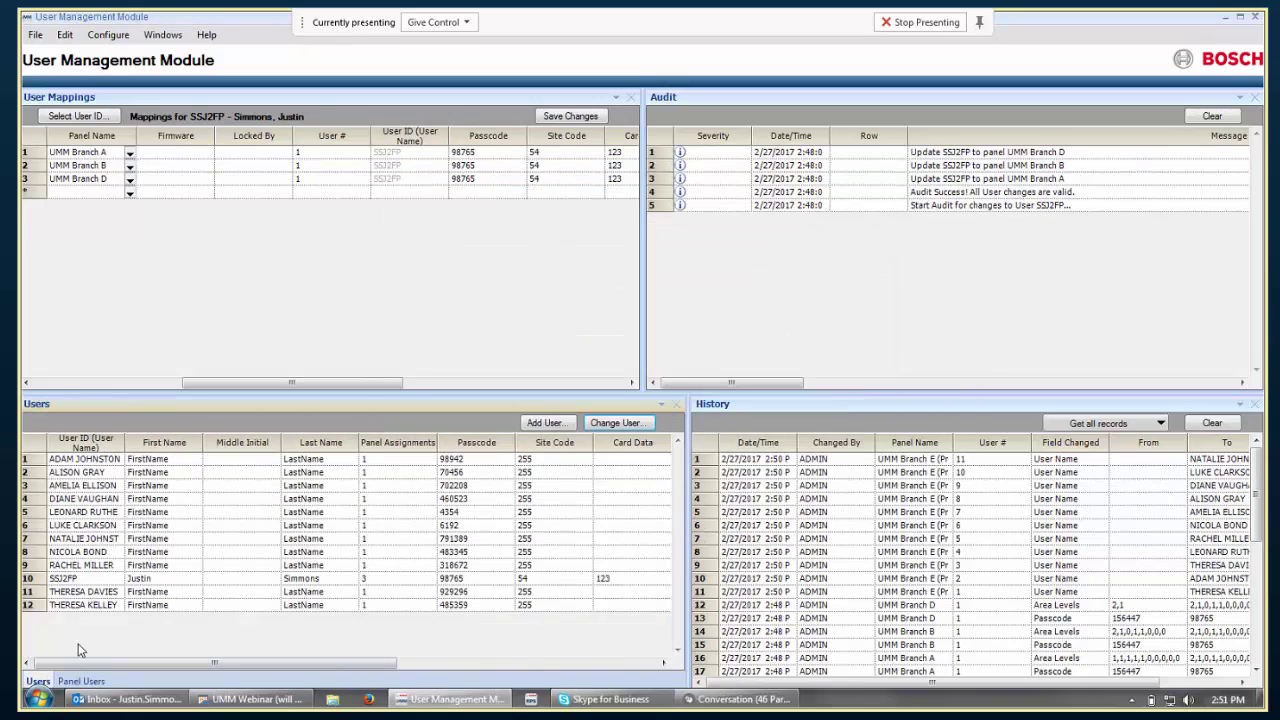
click(166, 462)
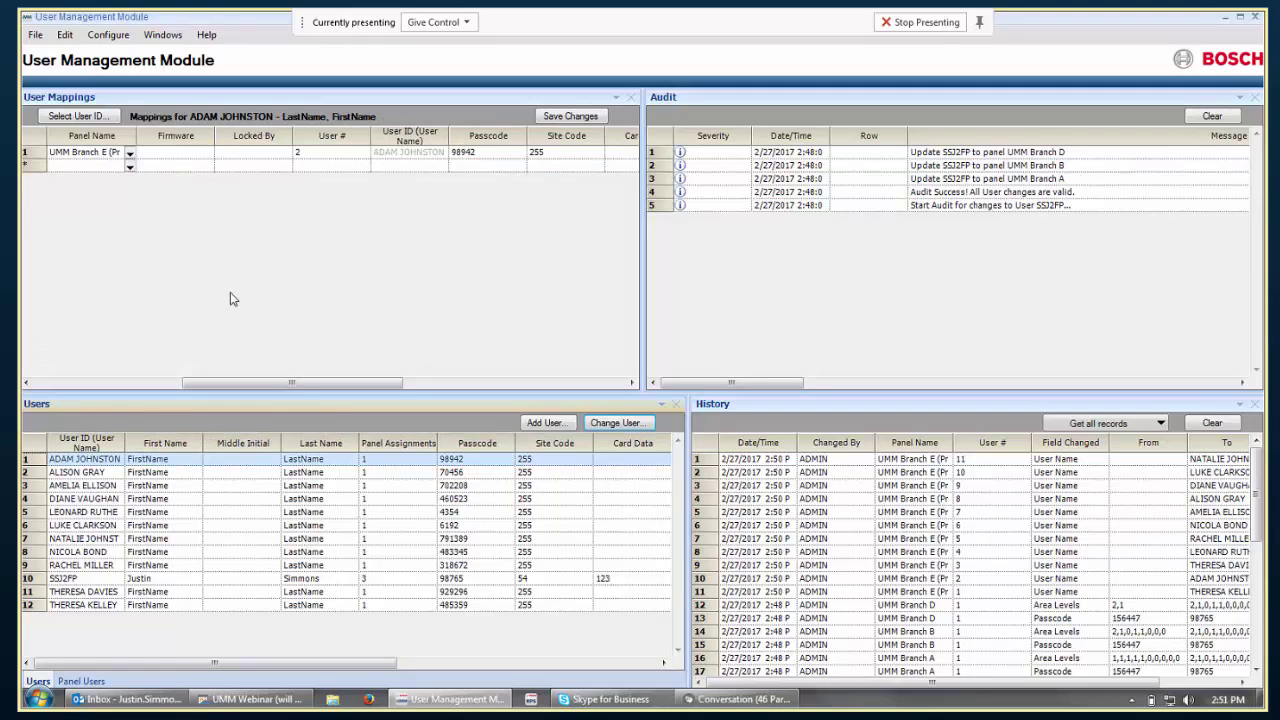
click(130, 167)
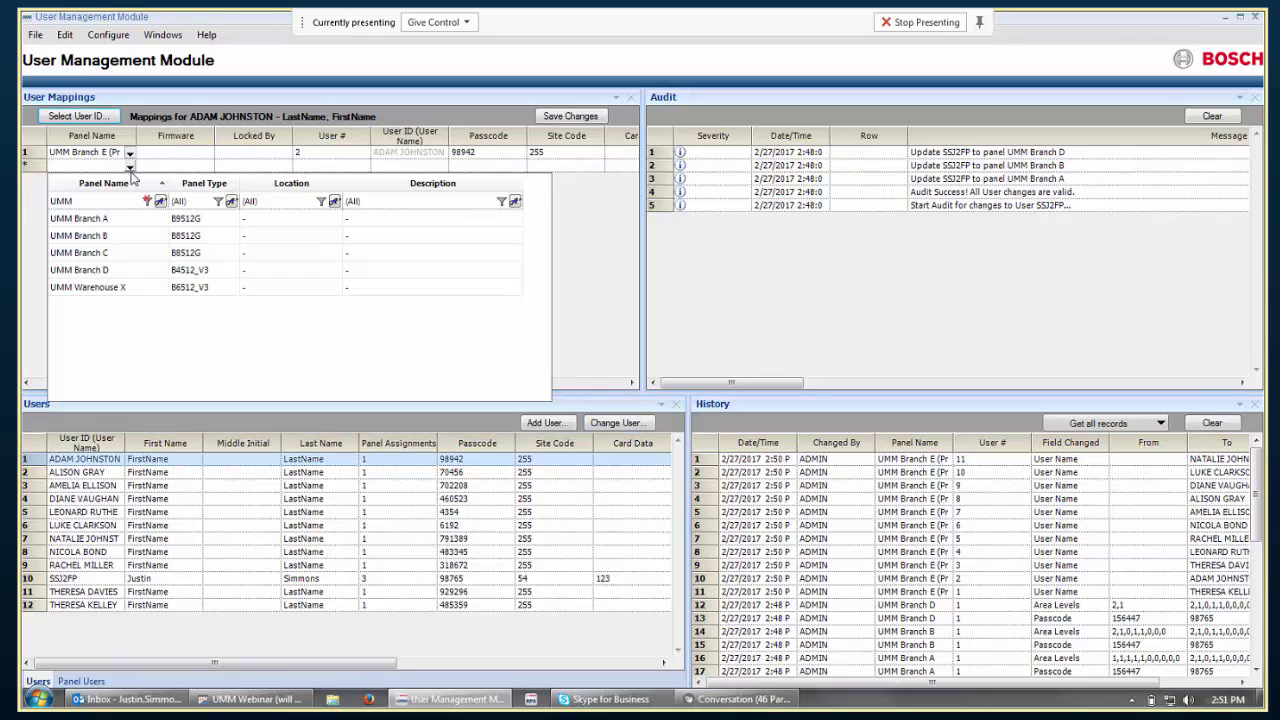
click(97, 218)
click(128, 210)
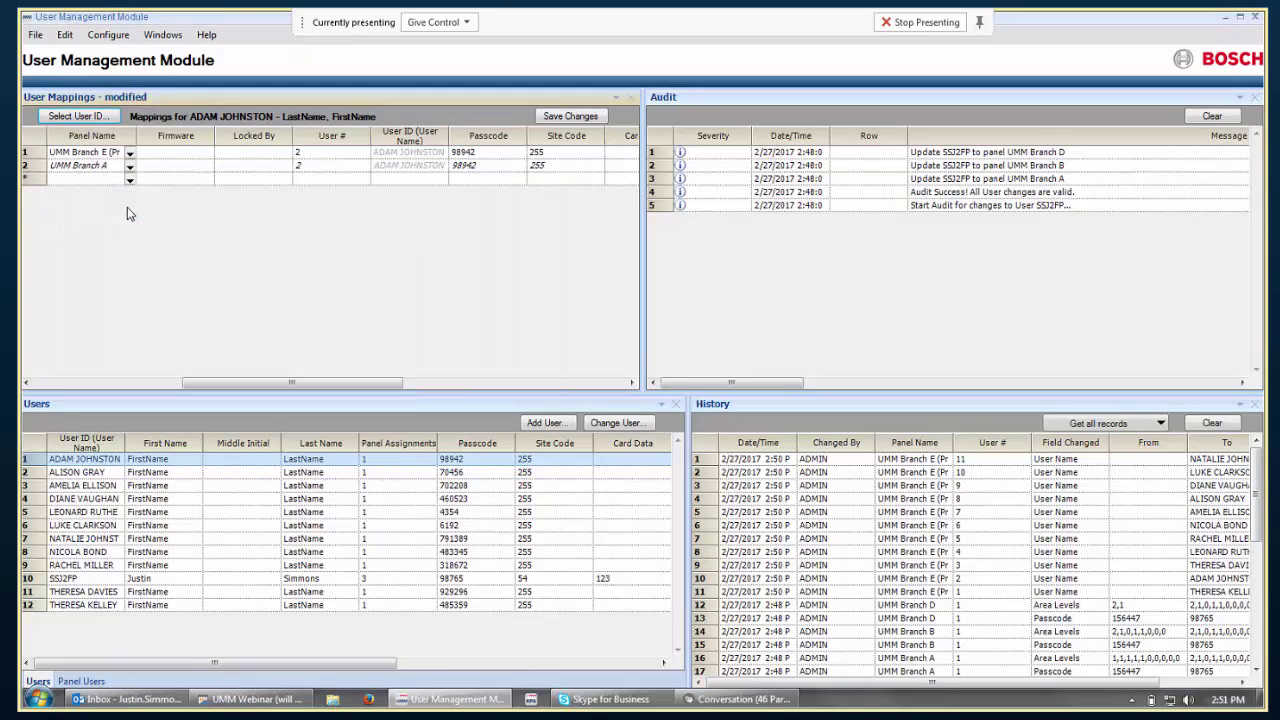
click(130, 180)
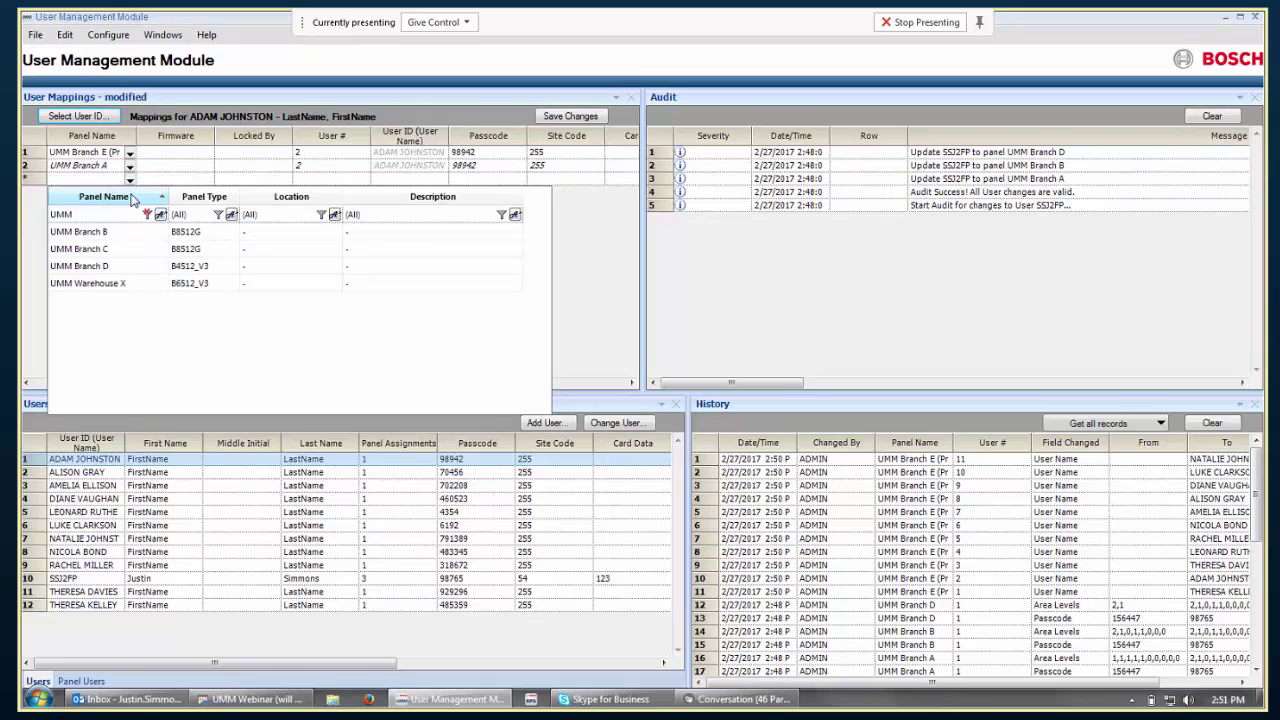
click(128, 251)
click(130, 252)
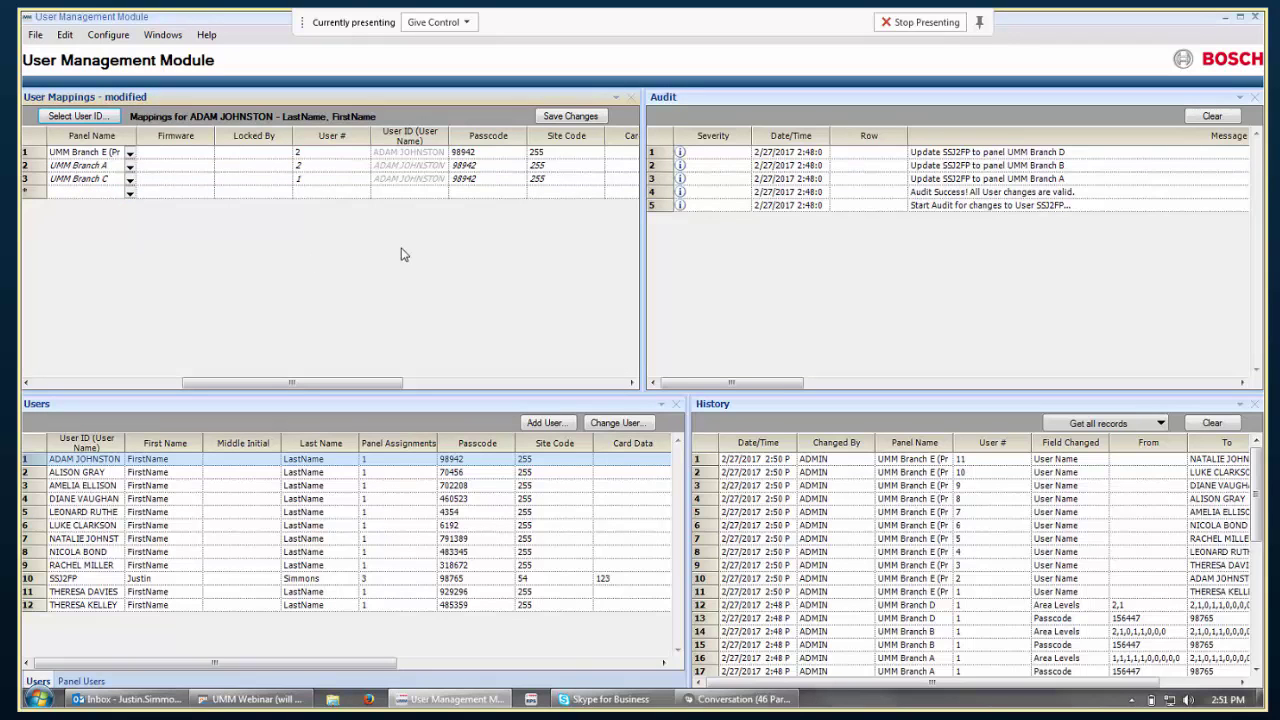
Save the user's Branch A and C mappings and widen the User Mappings area to show card columns.
click(556, 117)
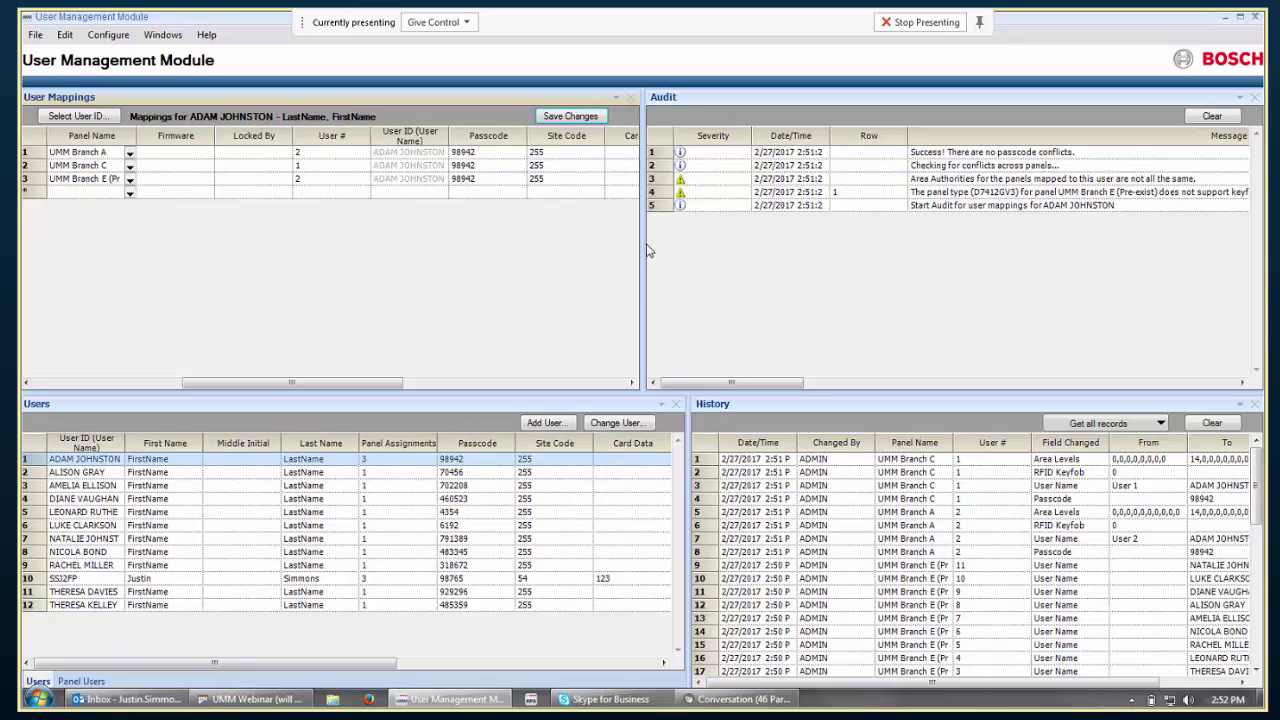
drag(643, 273, 757, 274)
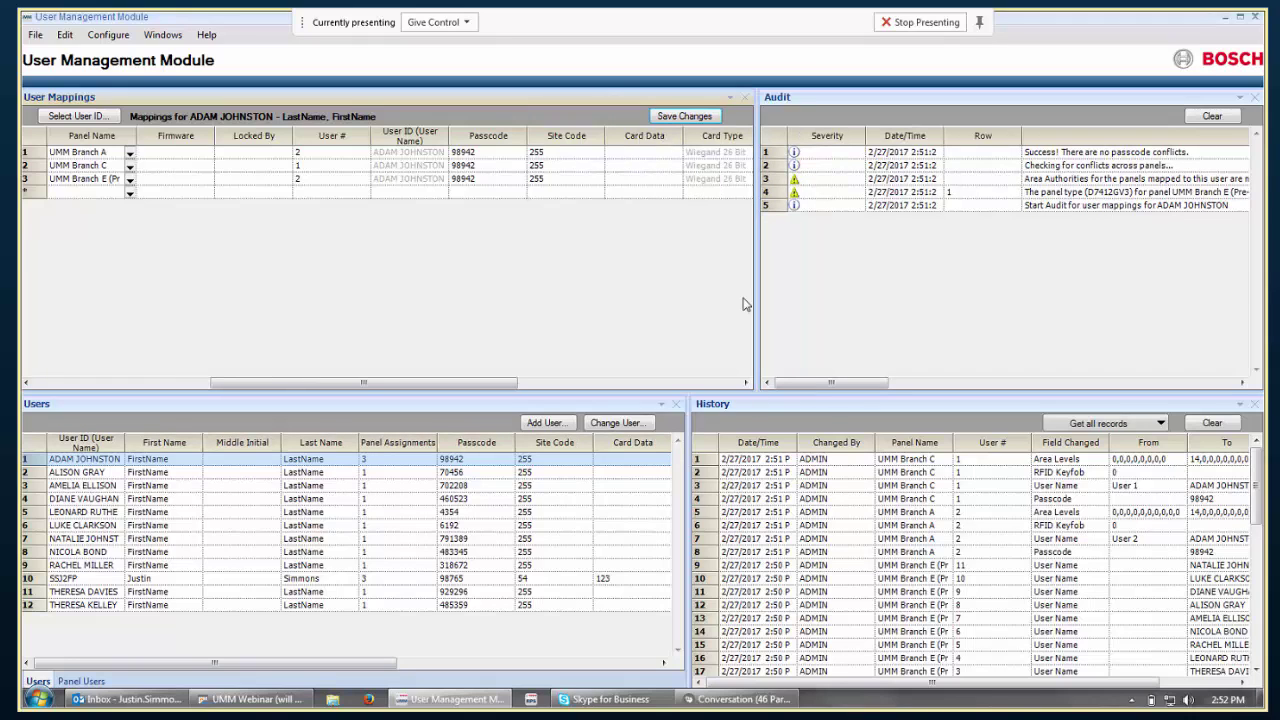
Shrink the User Mappings and Audit panes, then widen History so its From and To columns show.
drag(741, 393, 737, 277)
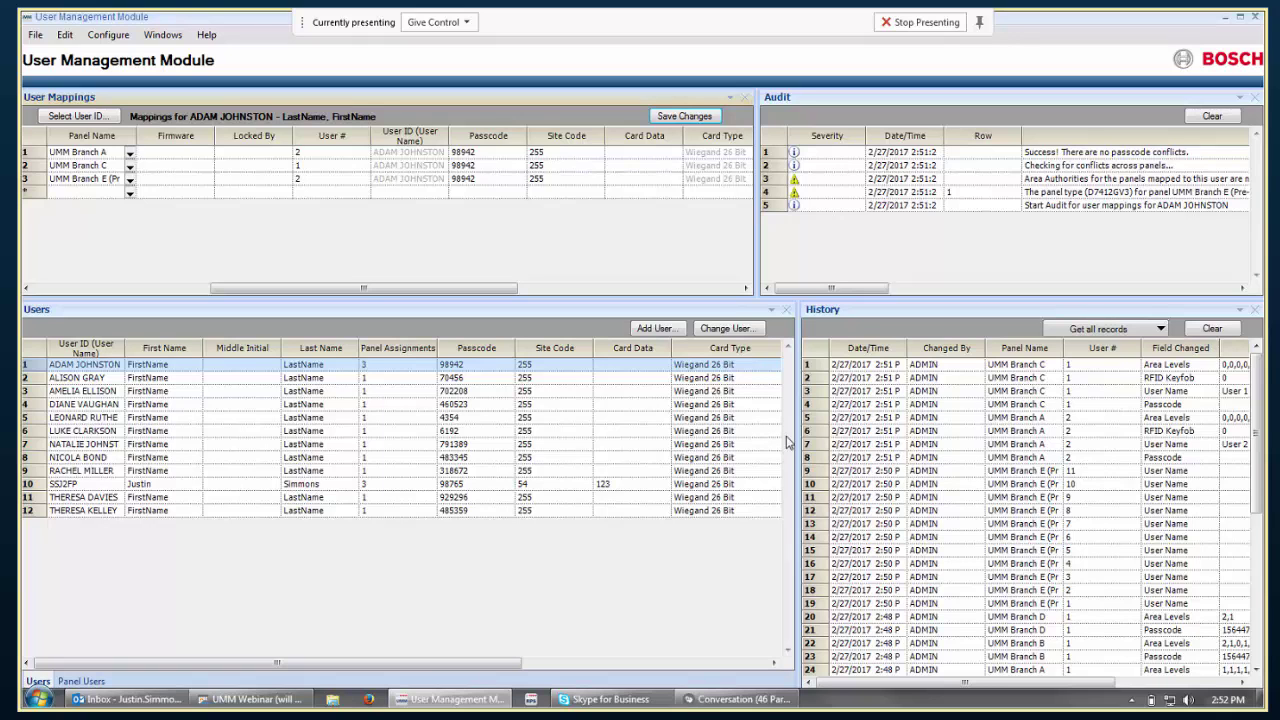
drag(799, 440, 590, 456)
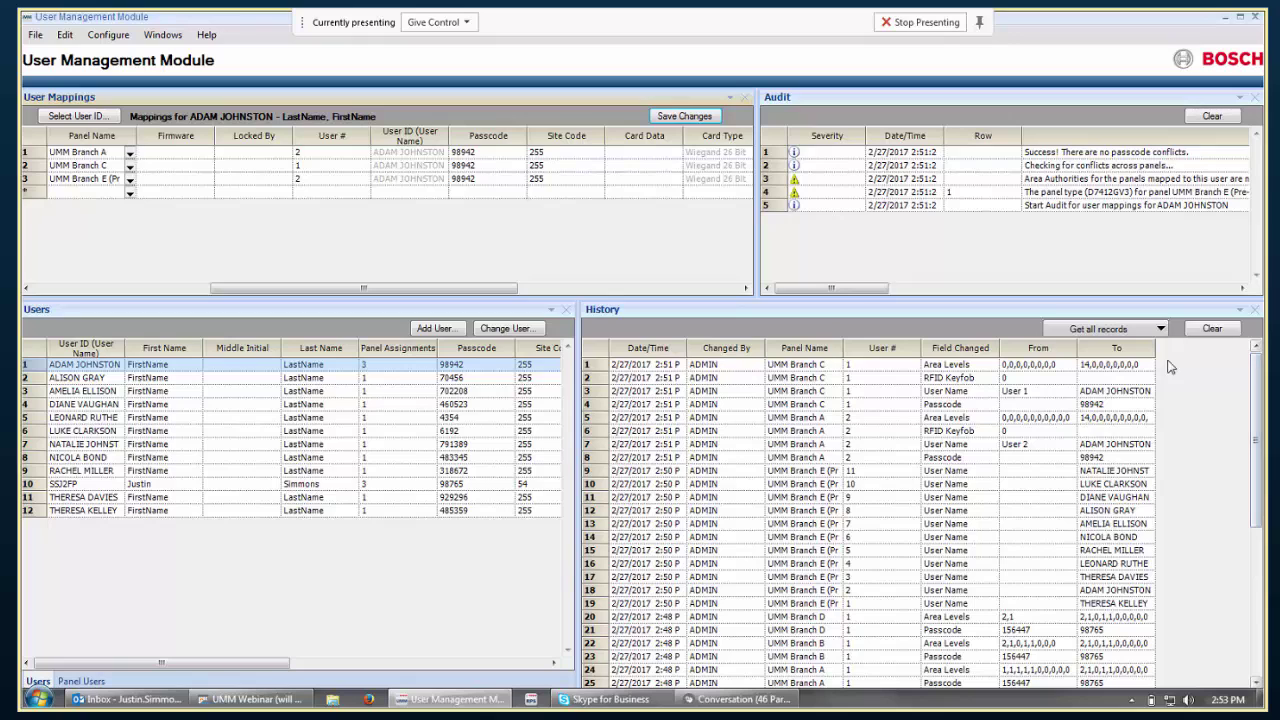
Load all records into History and view the File export choices without exporting anything.
click(1098, 329)
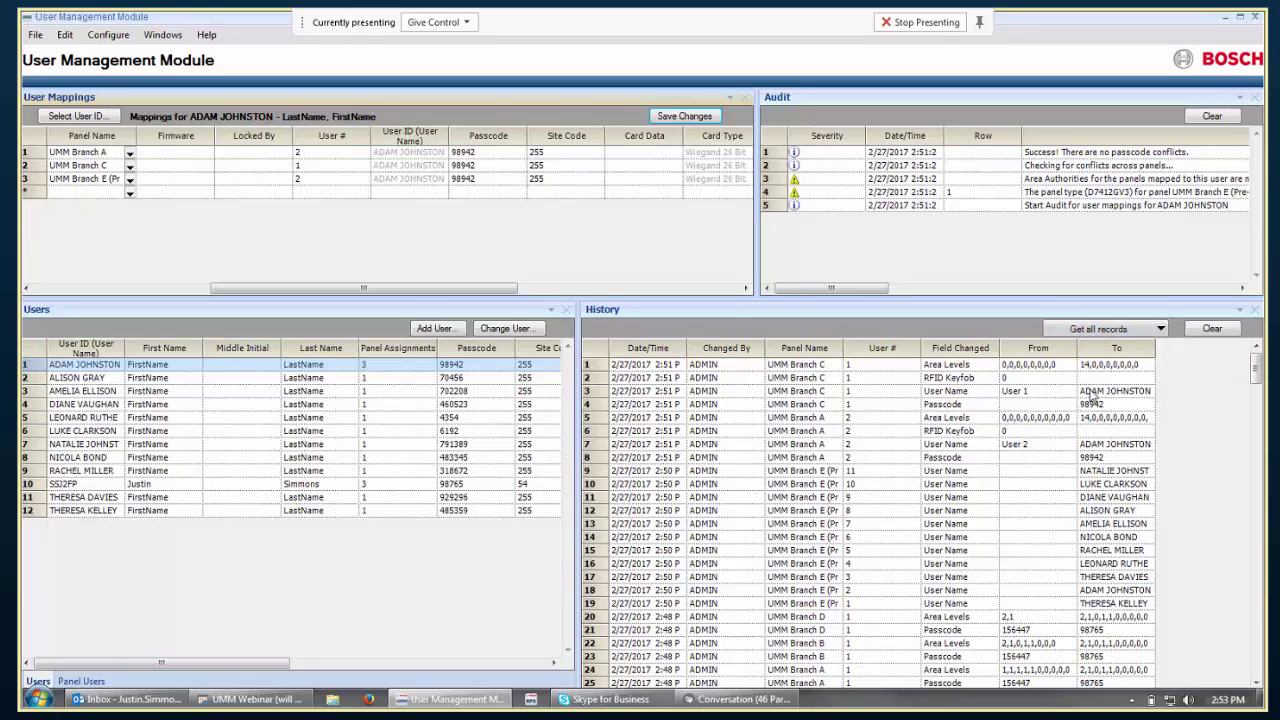
click(36, 35)
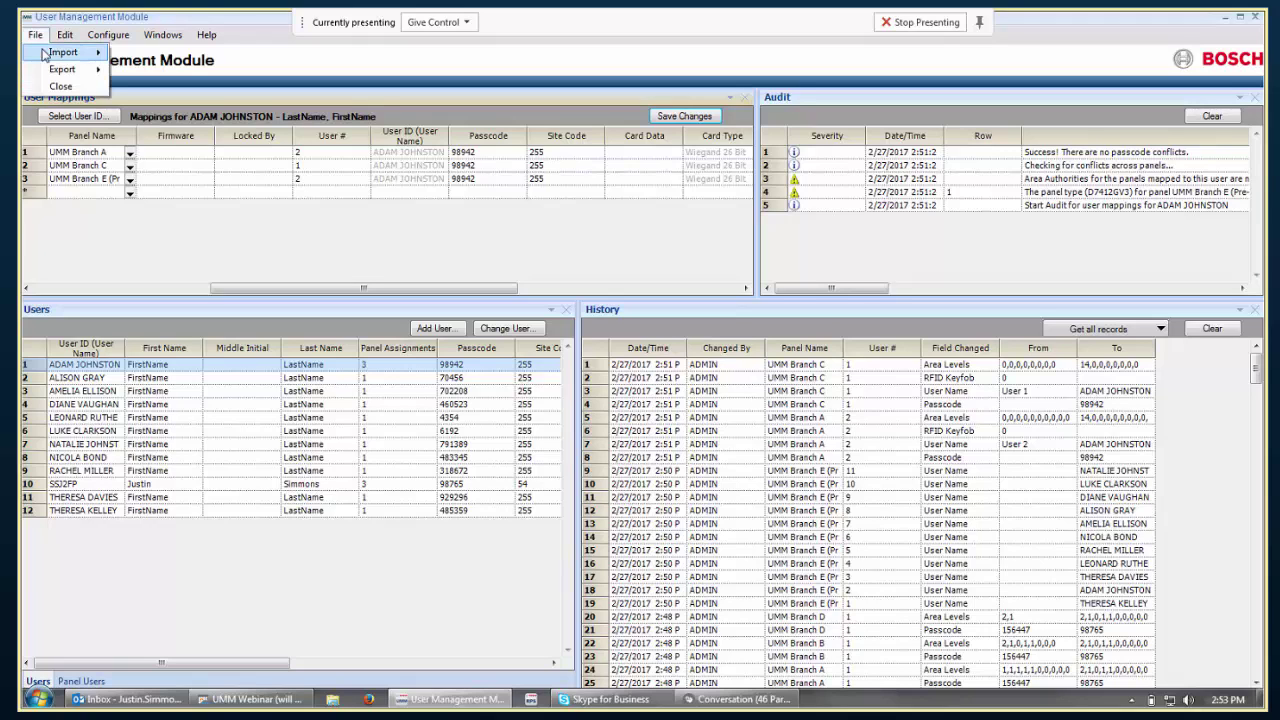
mouse_move(62, 69)
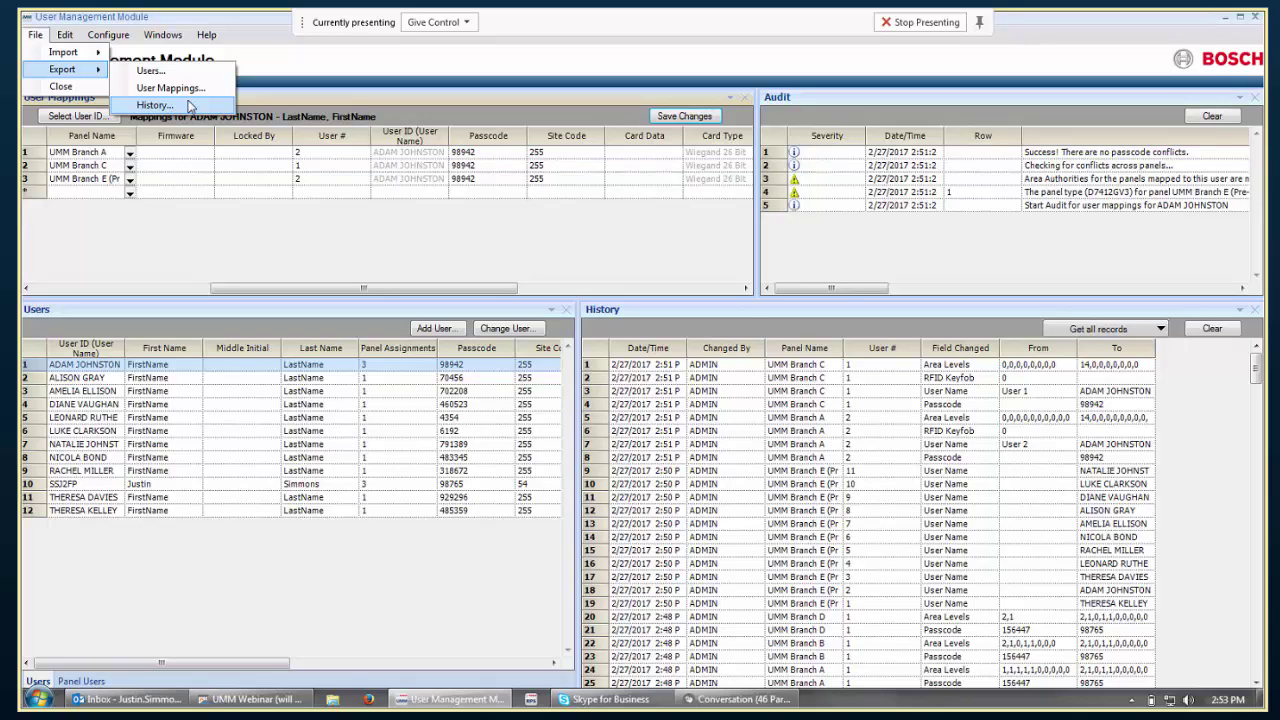
click(36, 35)
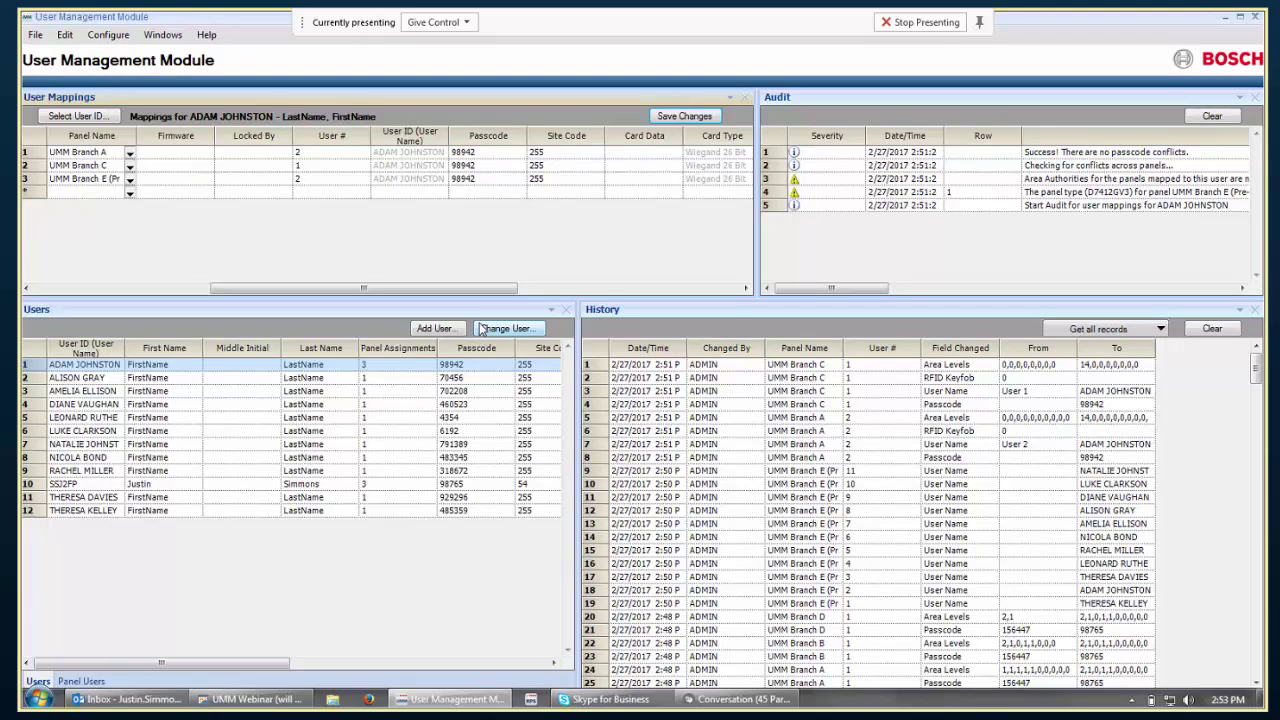
Open Configure > Options, landing on the User ID options page.
click(118, 41)
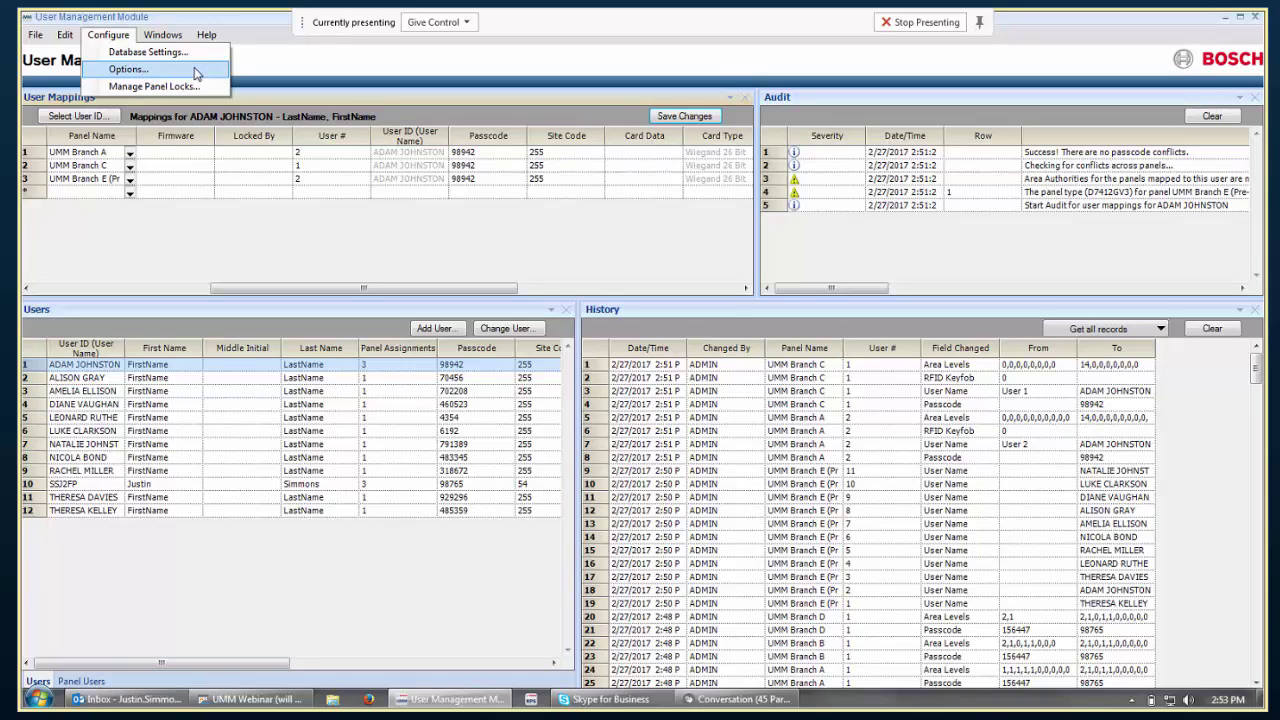
click(195, 71)
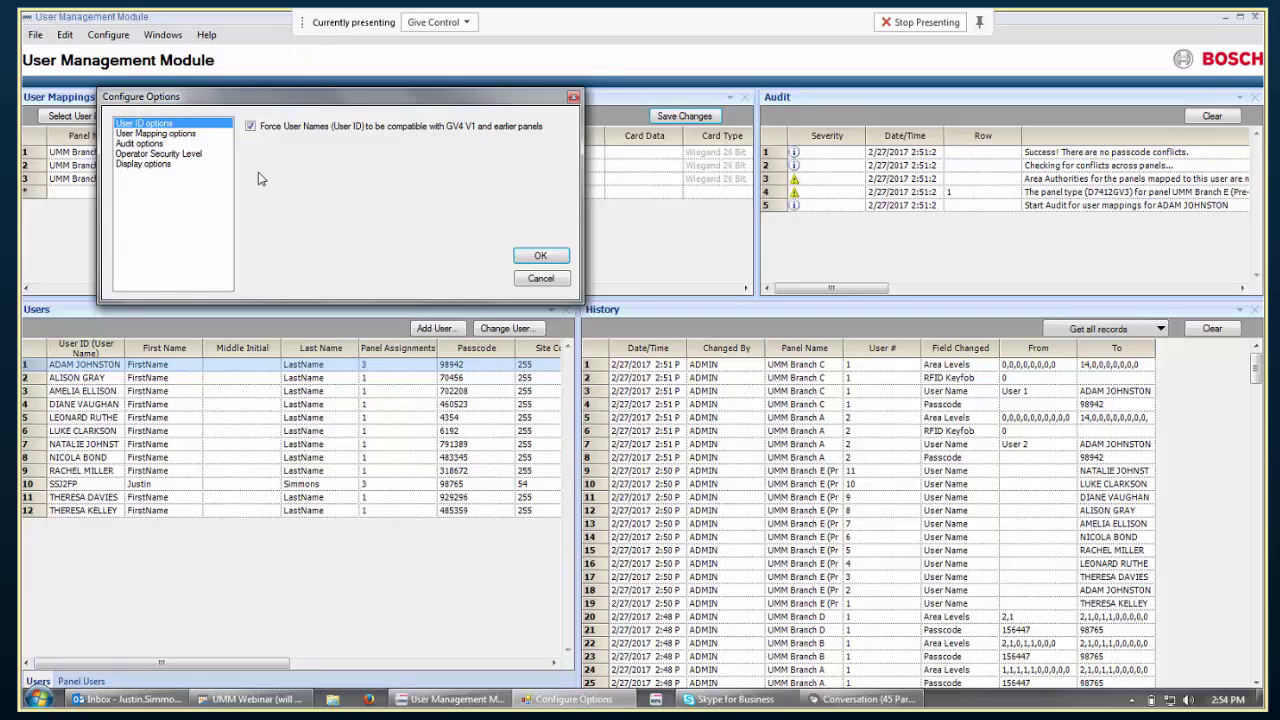
In User Mapping options, turn off 'Select if Passcode is blank'.
click(193, 134)
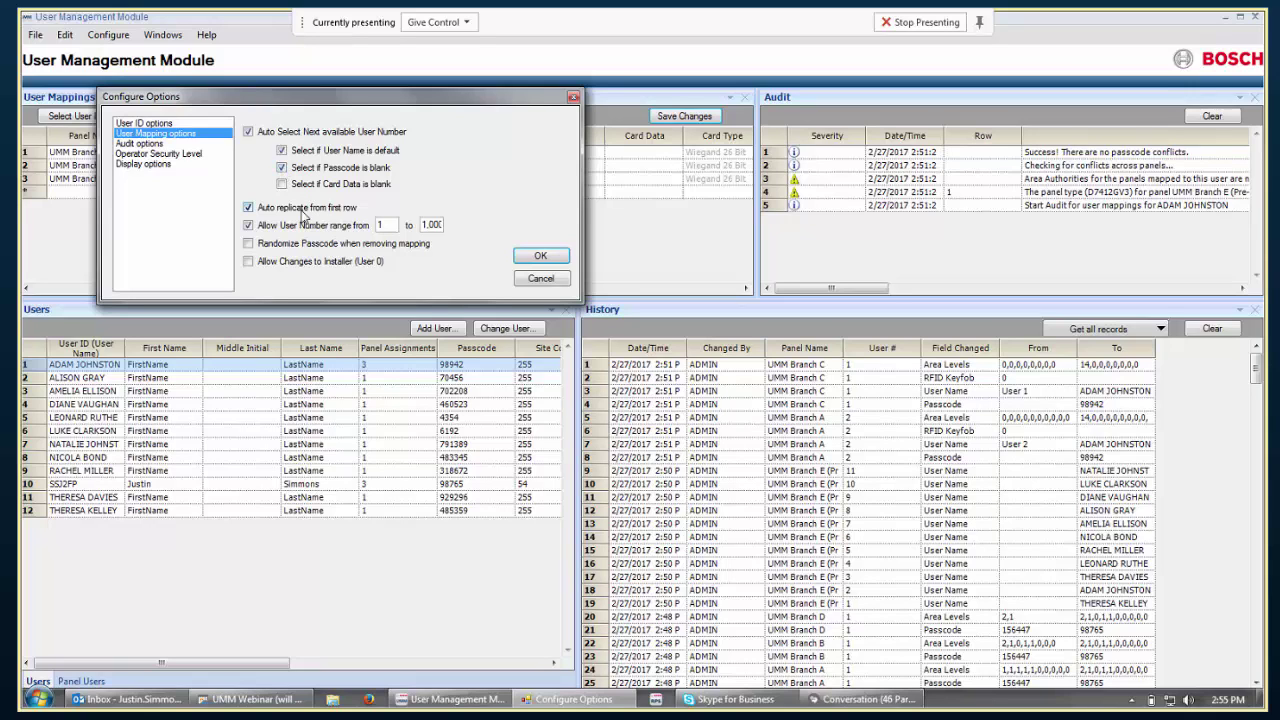
click(282, 168)
Drag the Configure Options dialog down and right to uncover the User Mappings grid.
drag(380, 107, 462, 225)
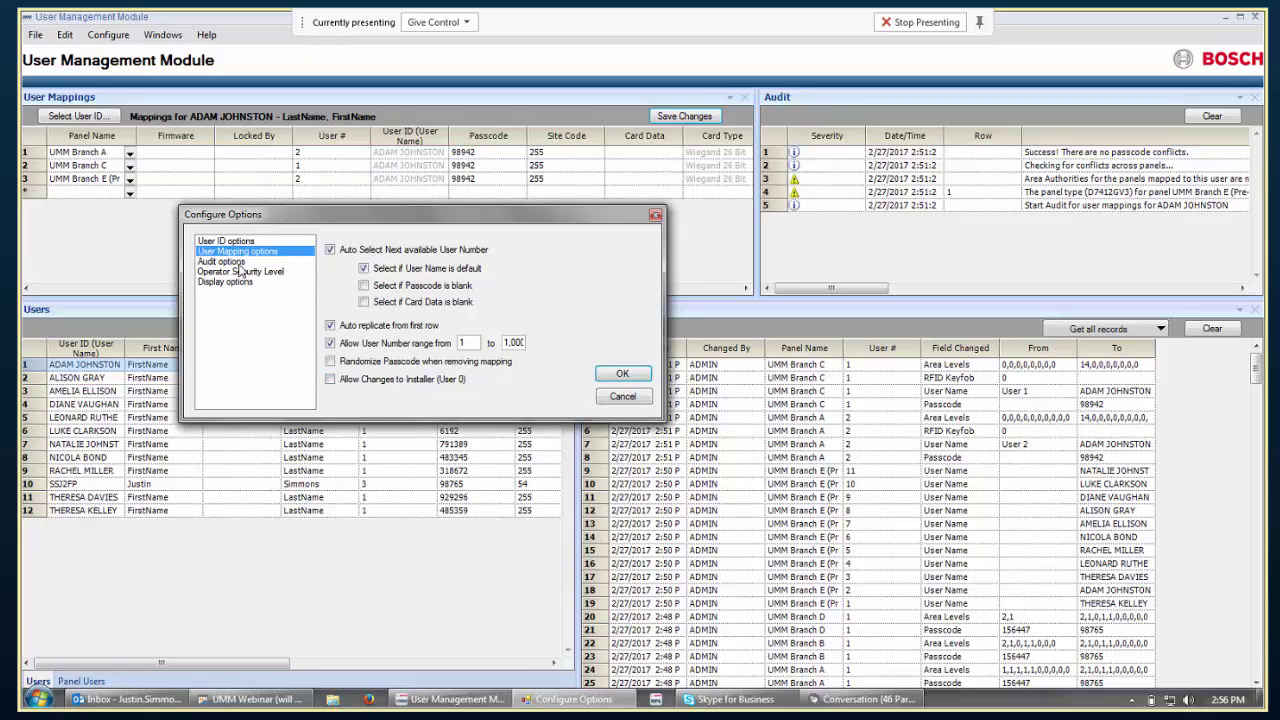
Review the Audit options, then view the Operator Security Level page showing level 15.
click(240, 262)
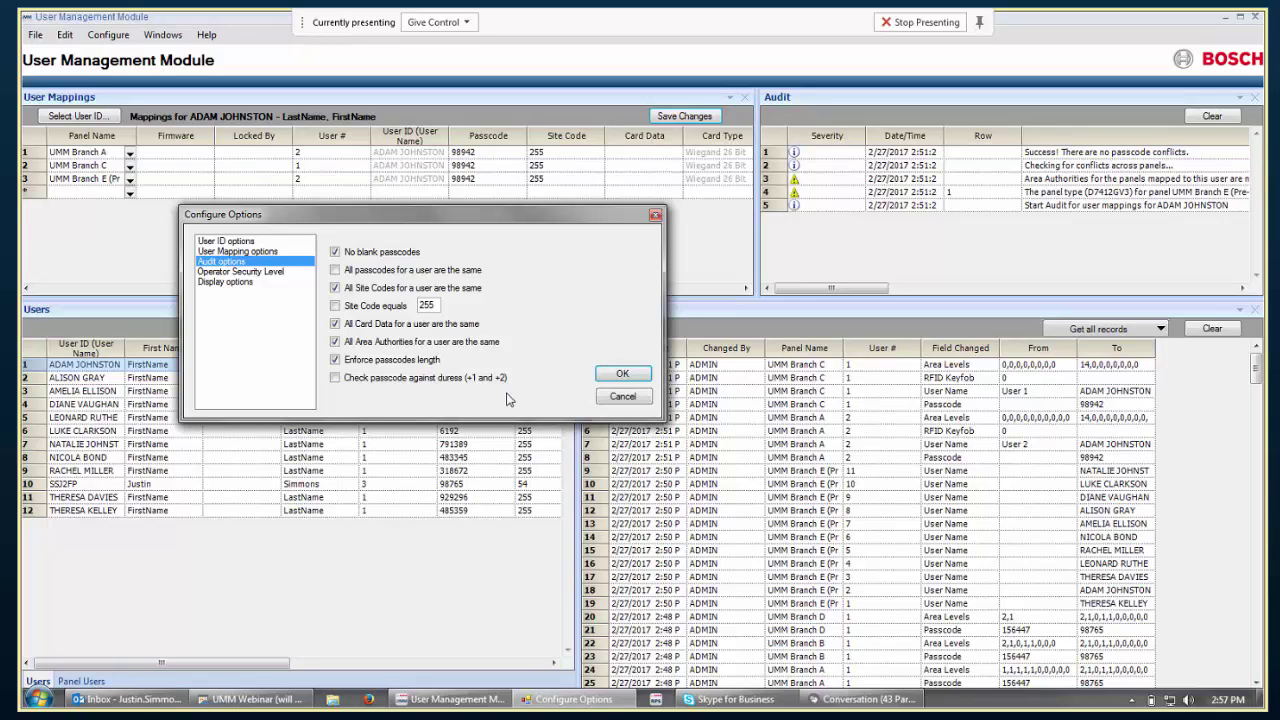
click(281, 273)
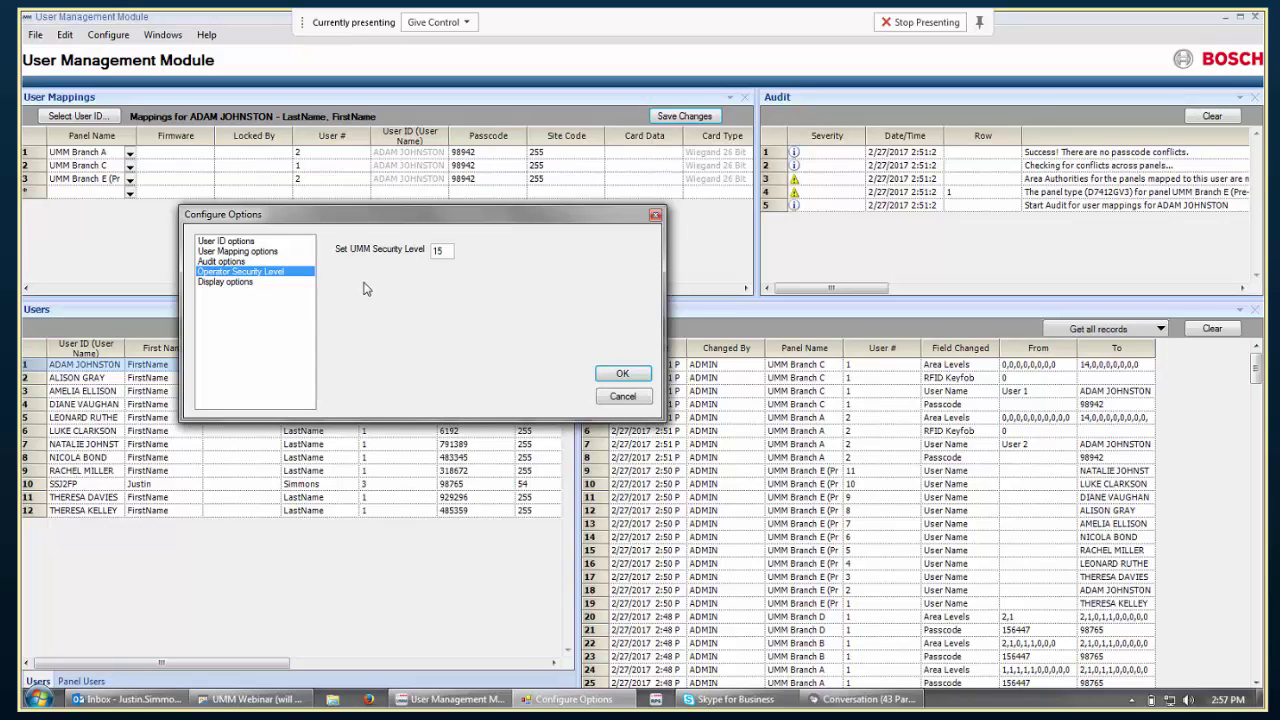
Inspect the 'ID' User ID Label in Display options, then cancel without changing anything.
click(242, 287)
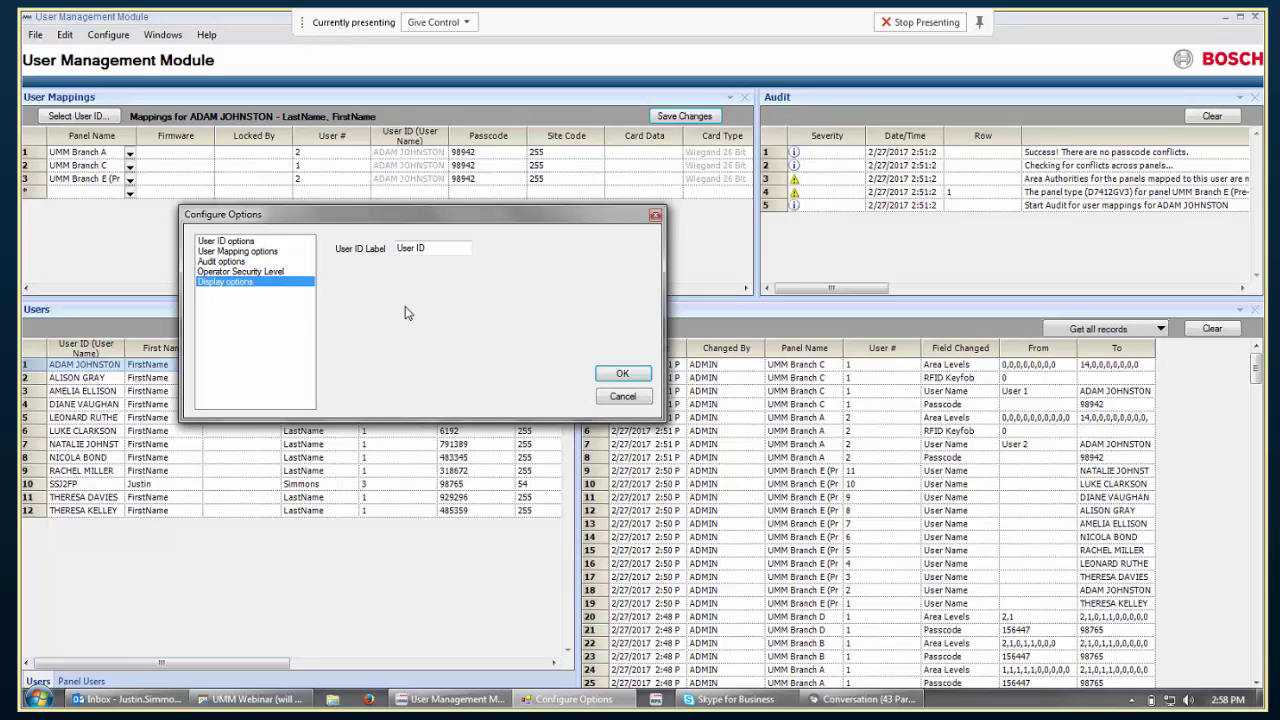
double_click(429, 248)
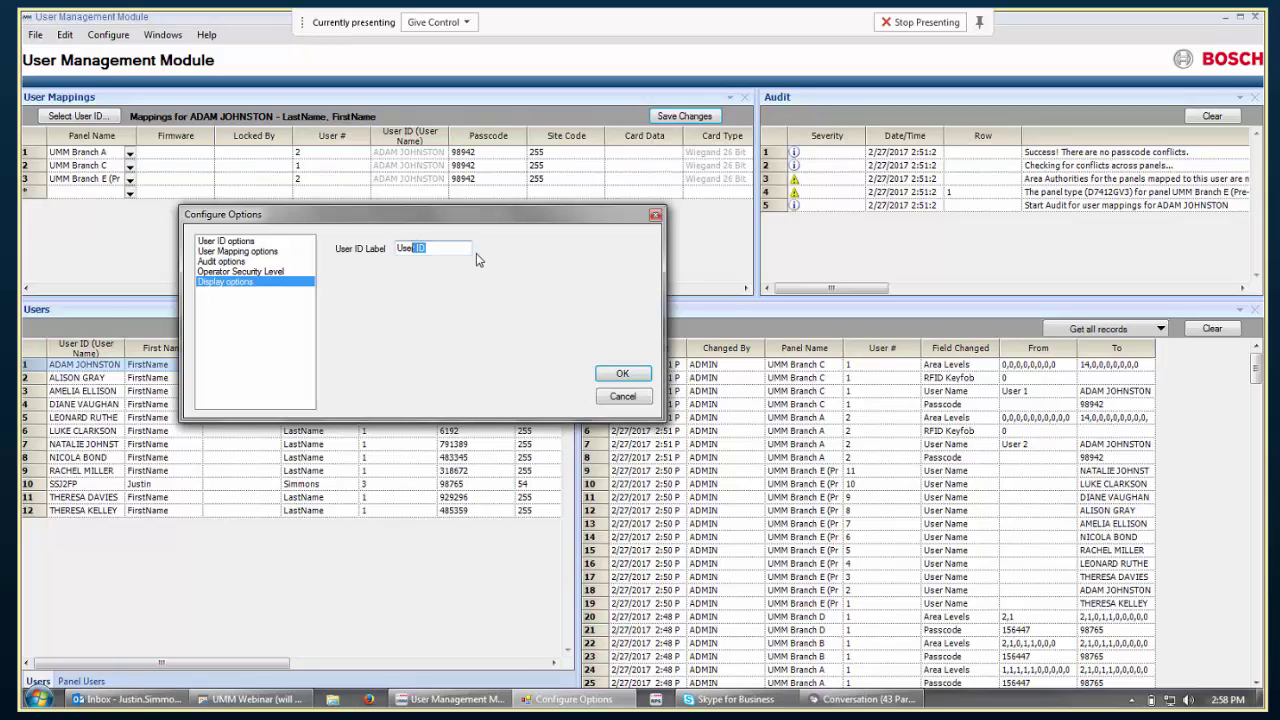
click(622, 398)
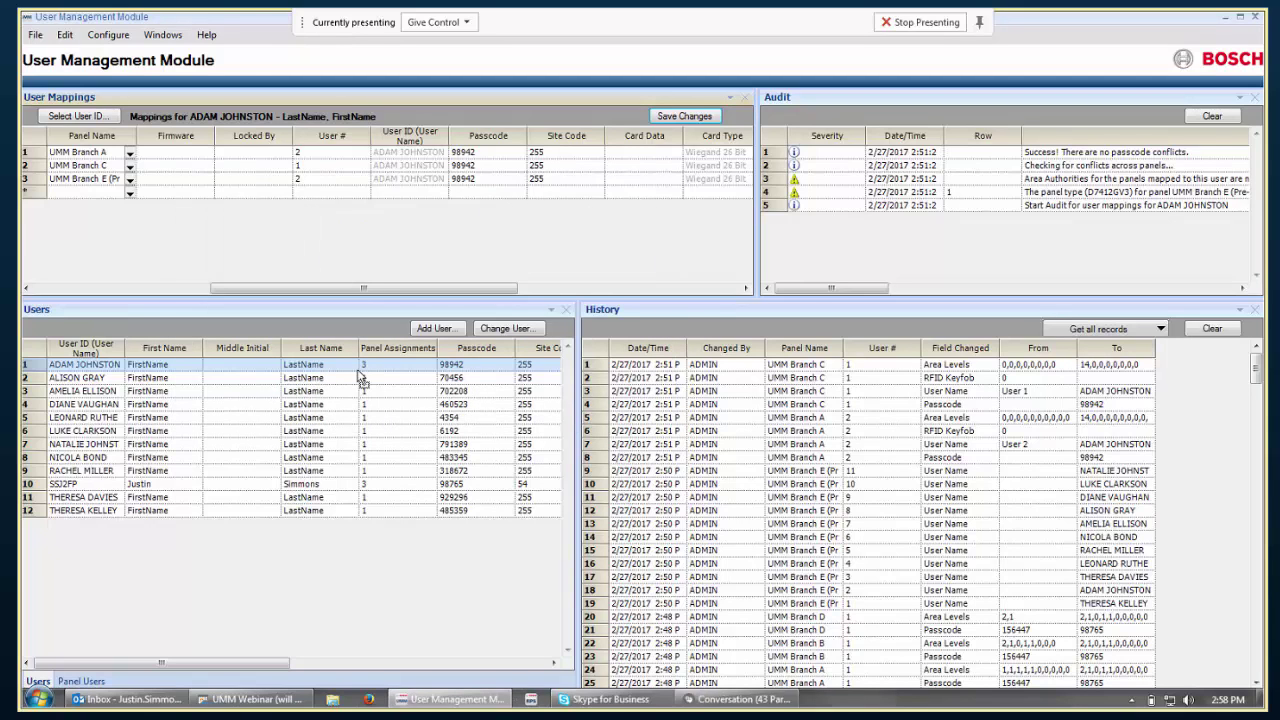
click(154, 370)
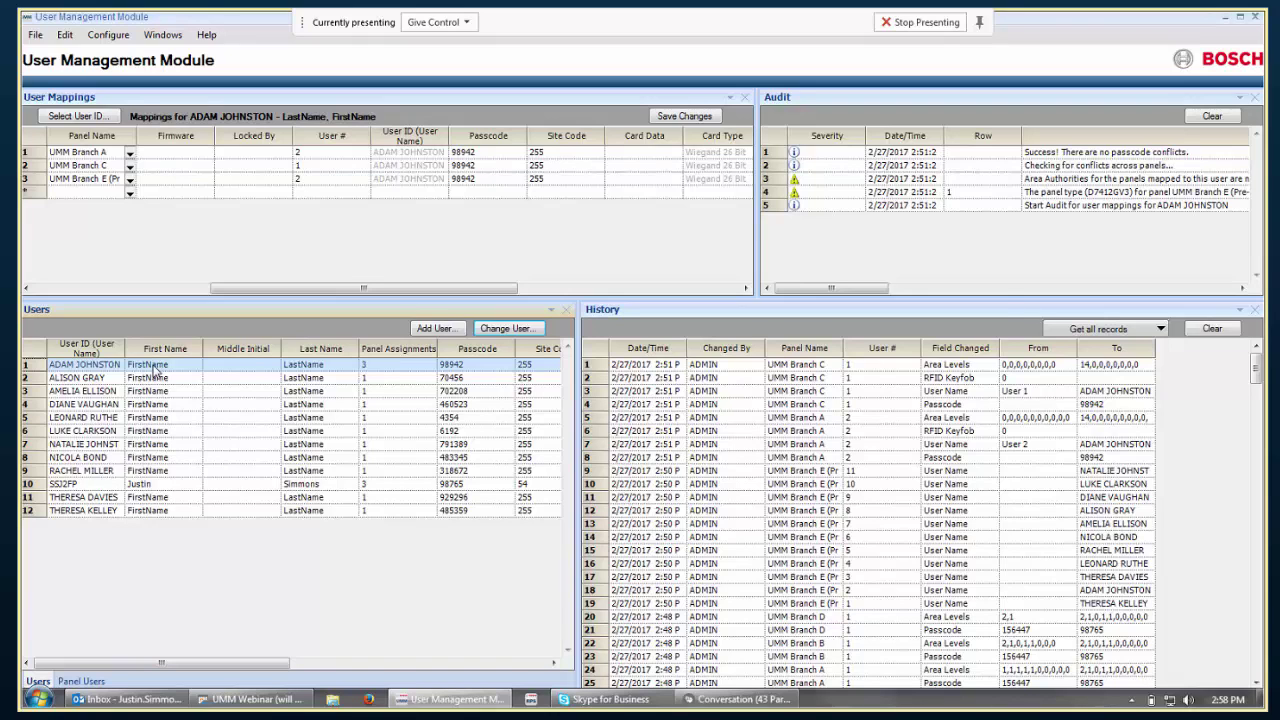
key(F1)
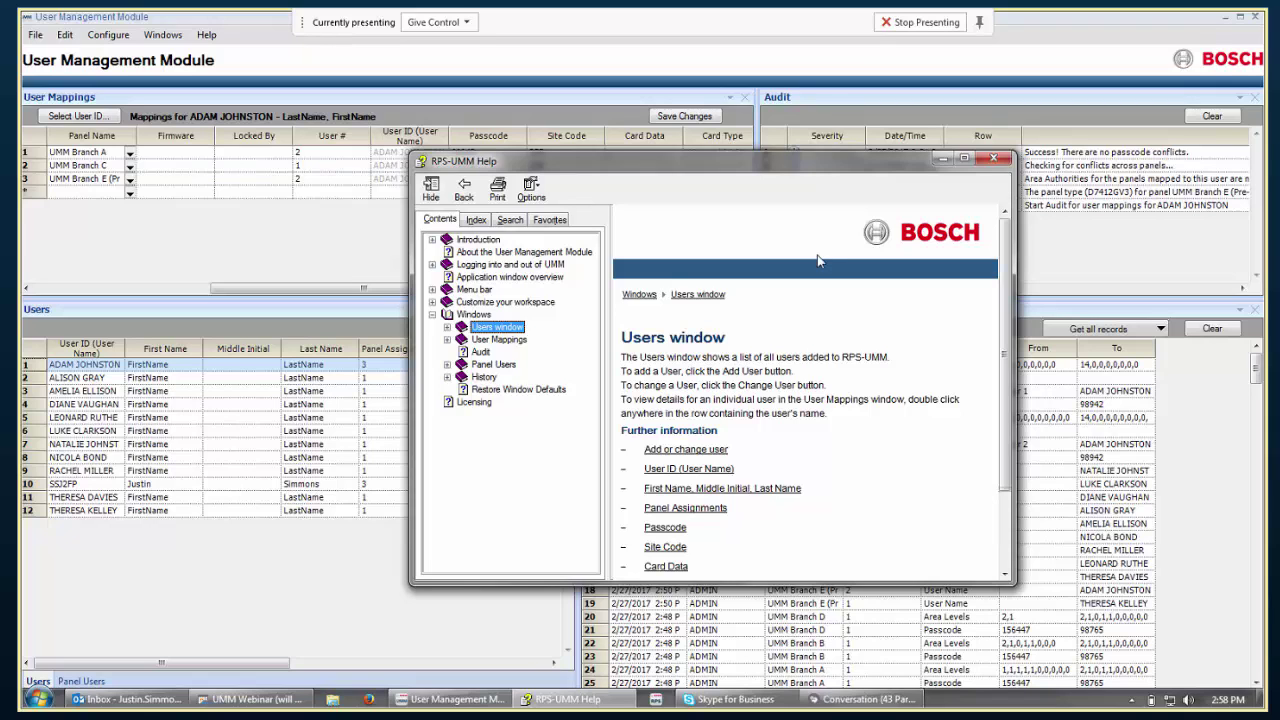
click(991, 160)
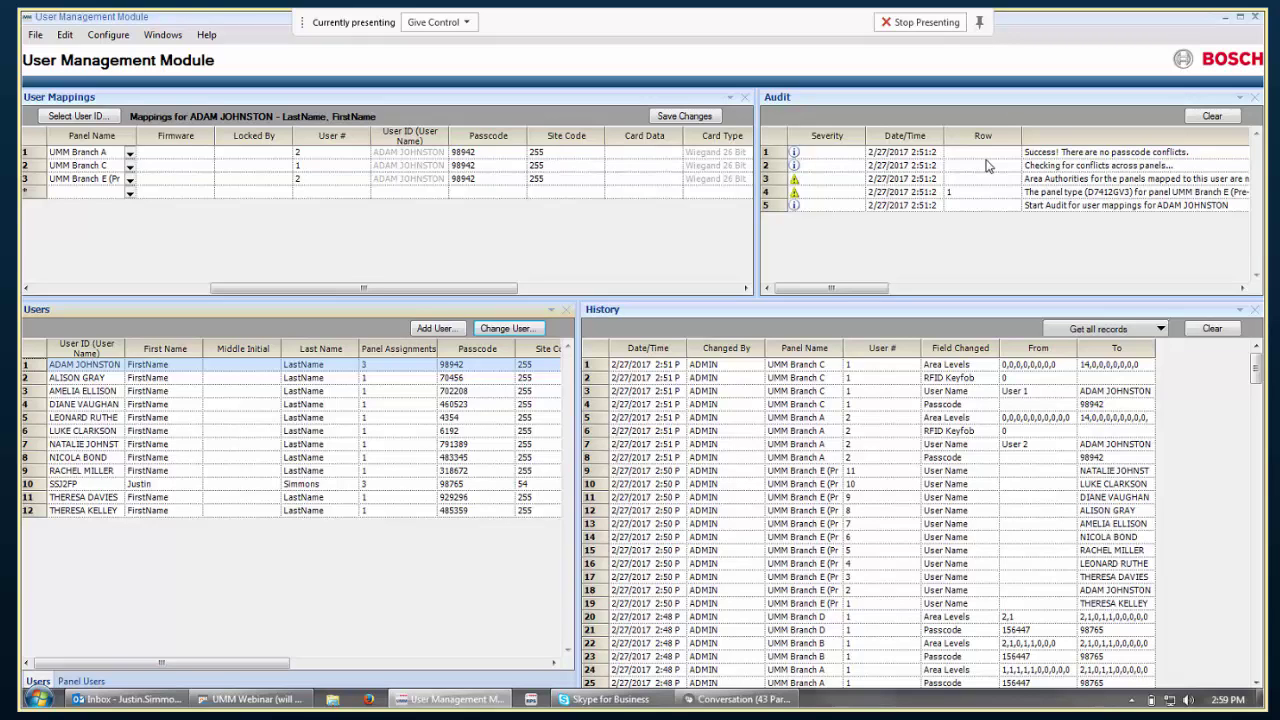
click(985, 165)
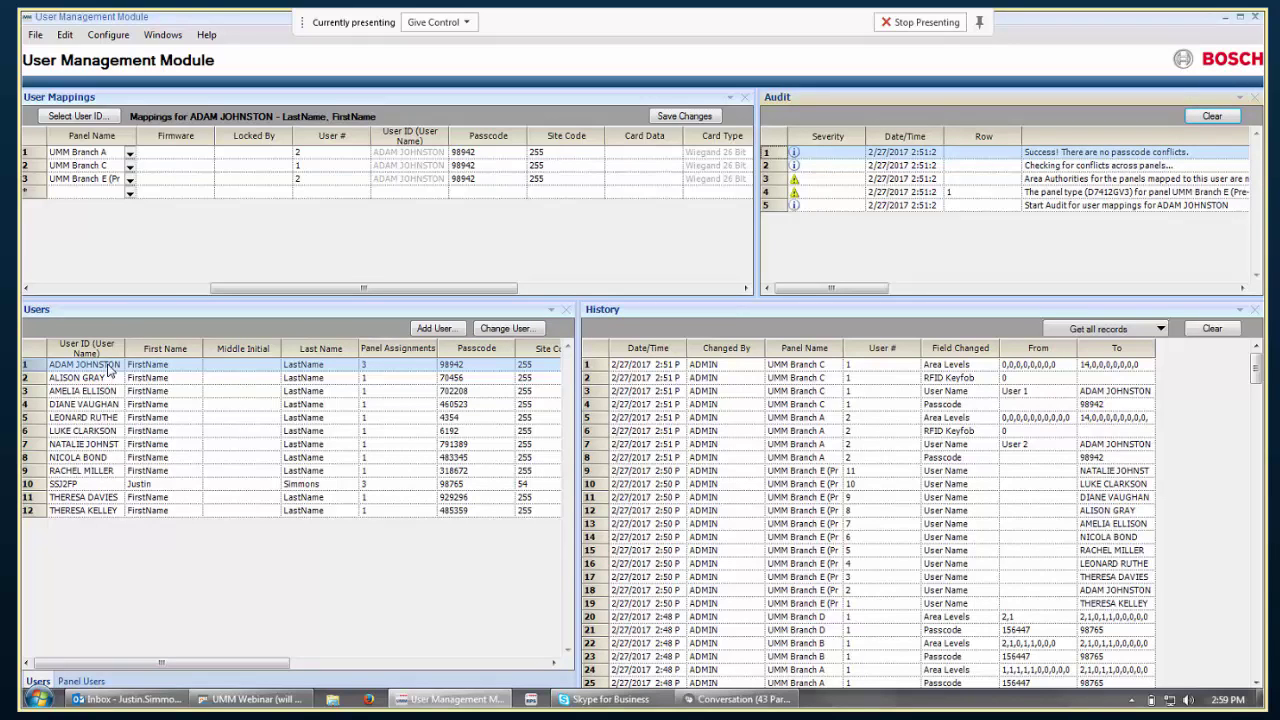
Delete the first user with its Branch A, C and E mappings, then show the other user's mappings.
right_click(110, 370)
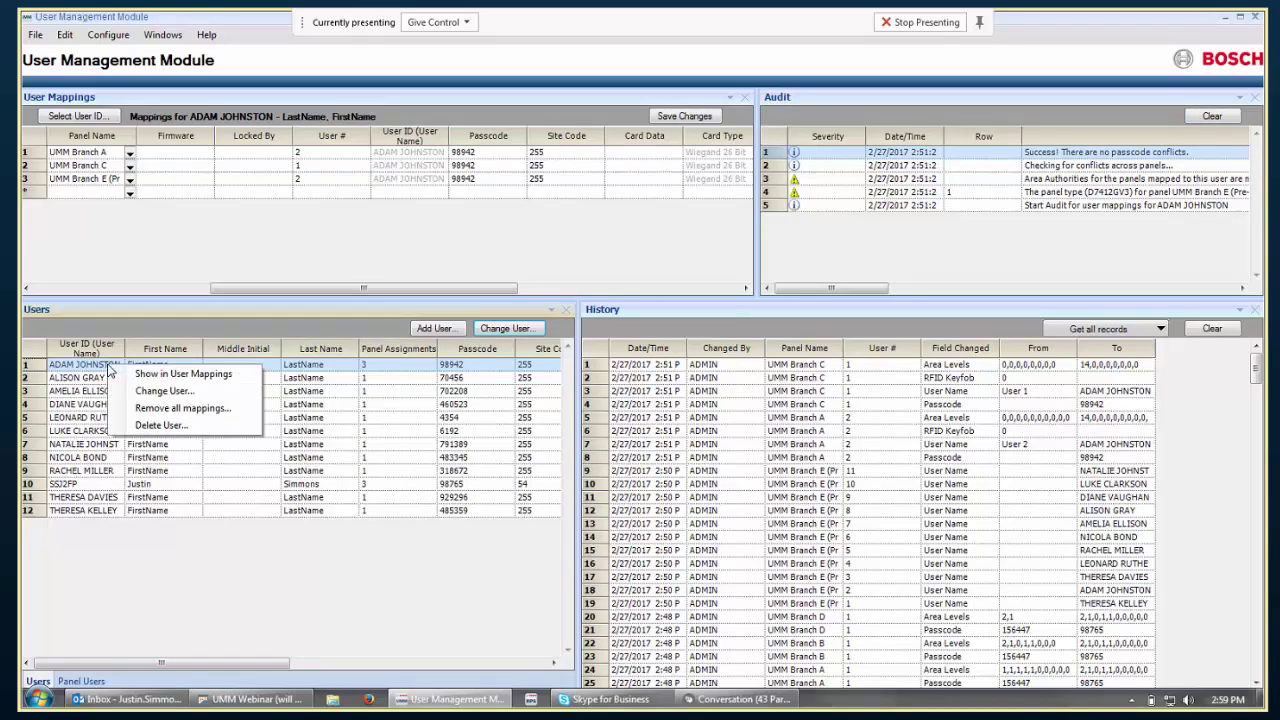
click(162, 425)
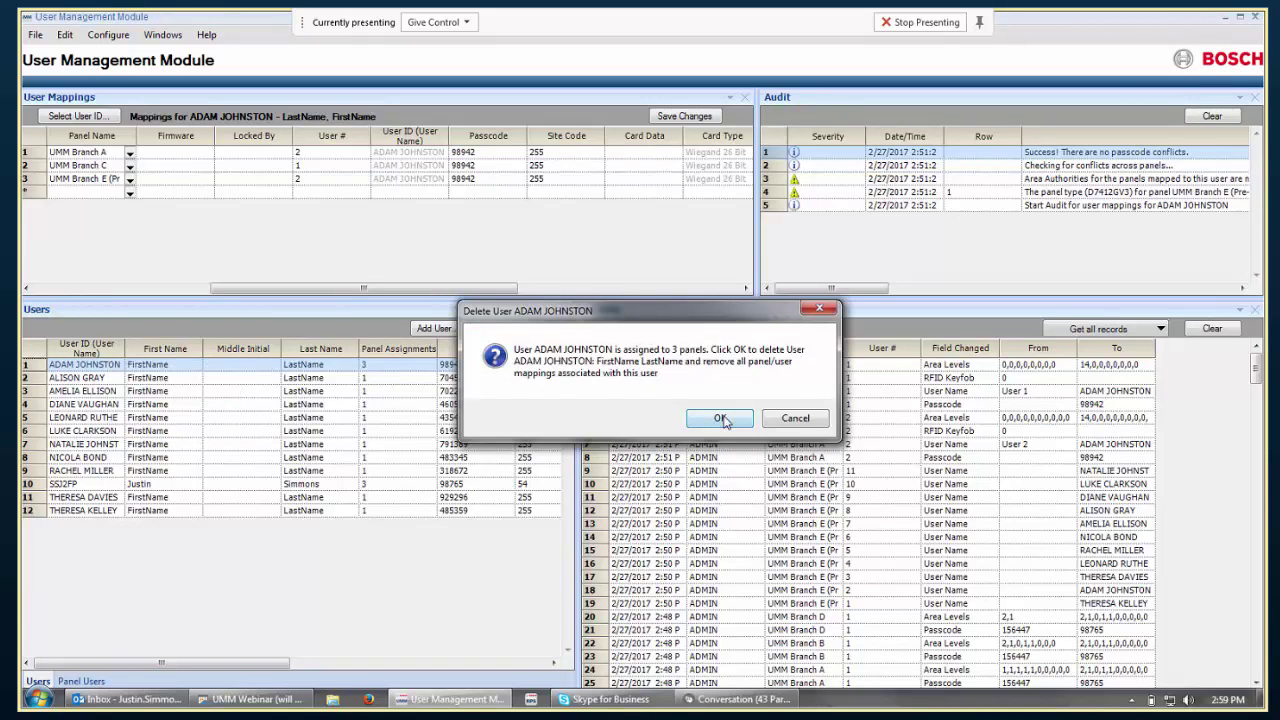
click(720, 419)
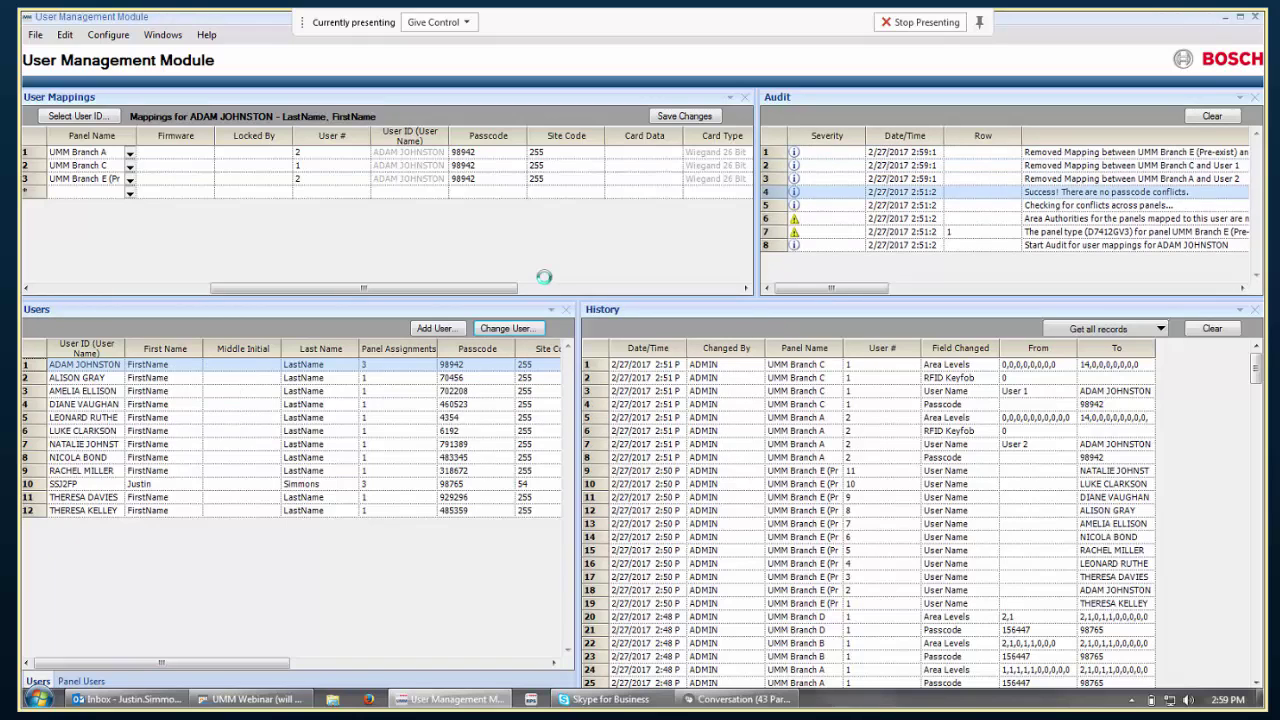
click(762, 418)
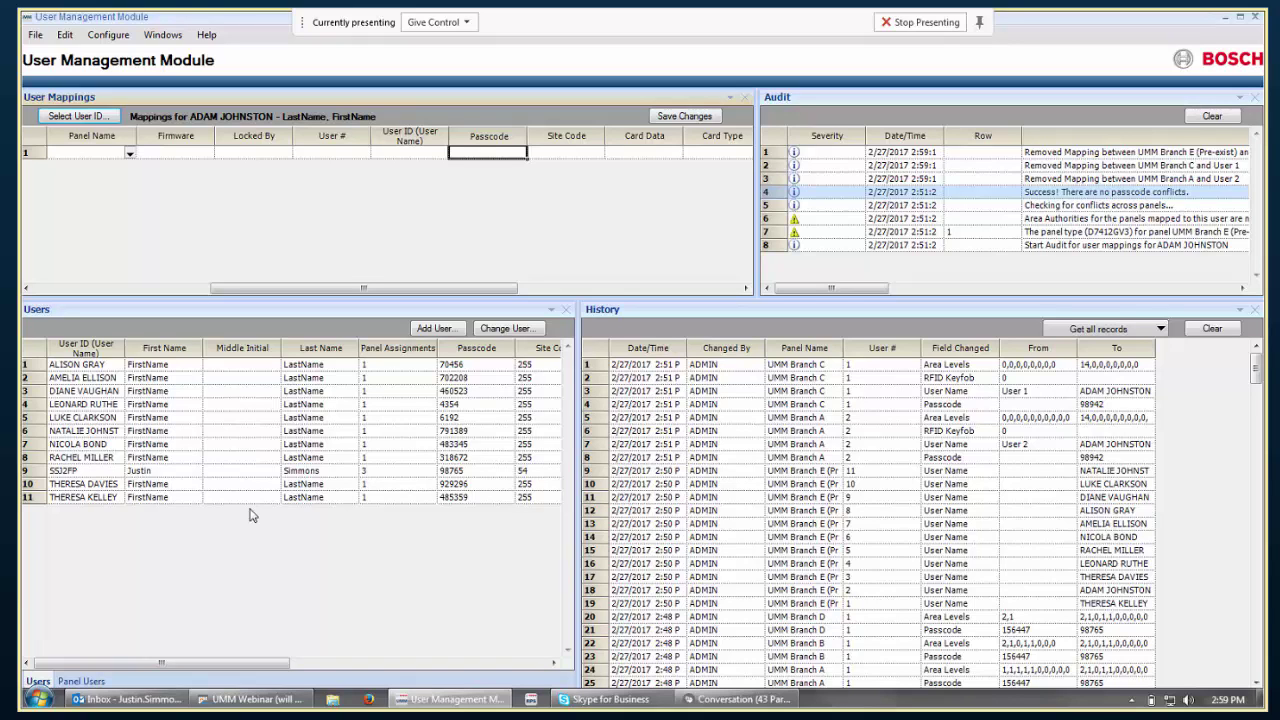
click(91, 472)
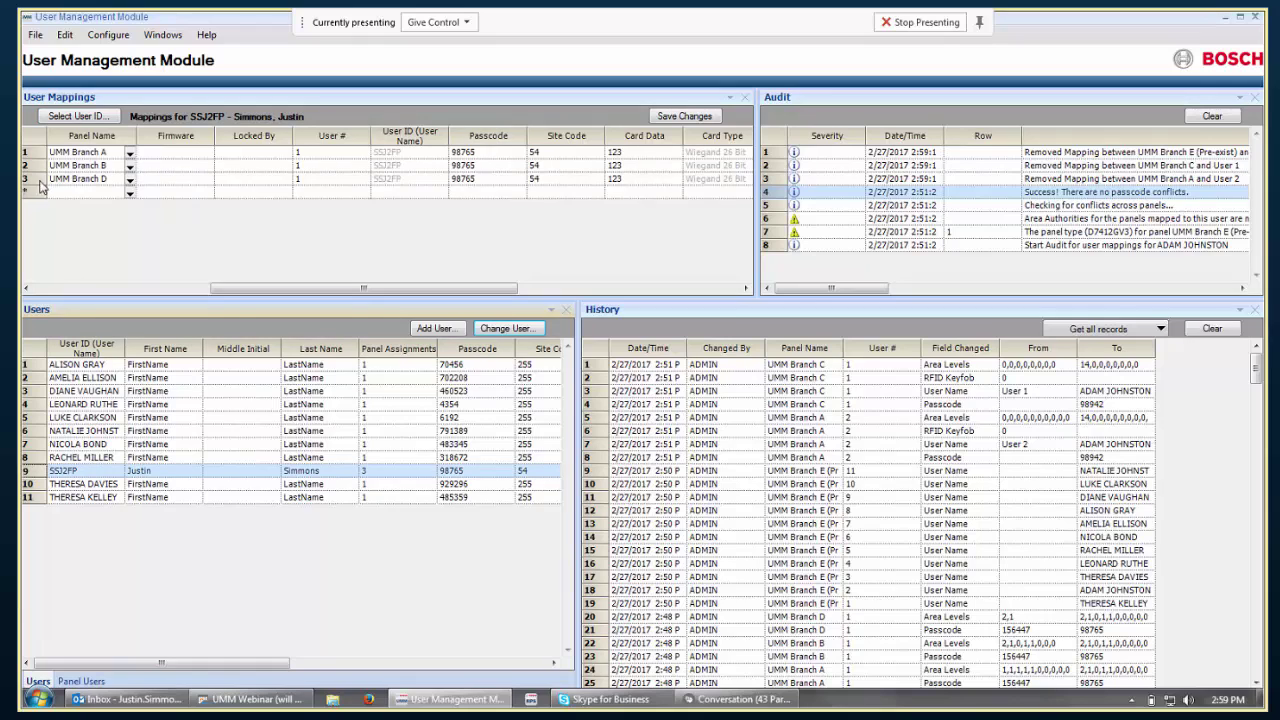
right_click(35, 180)
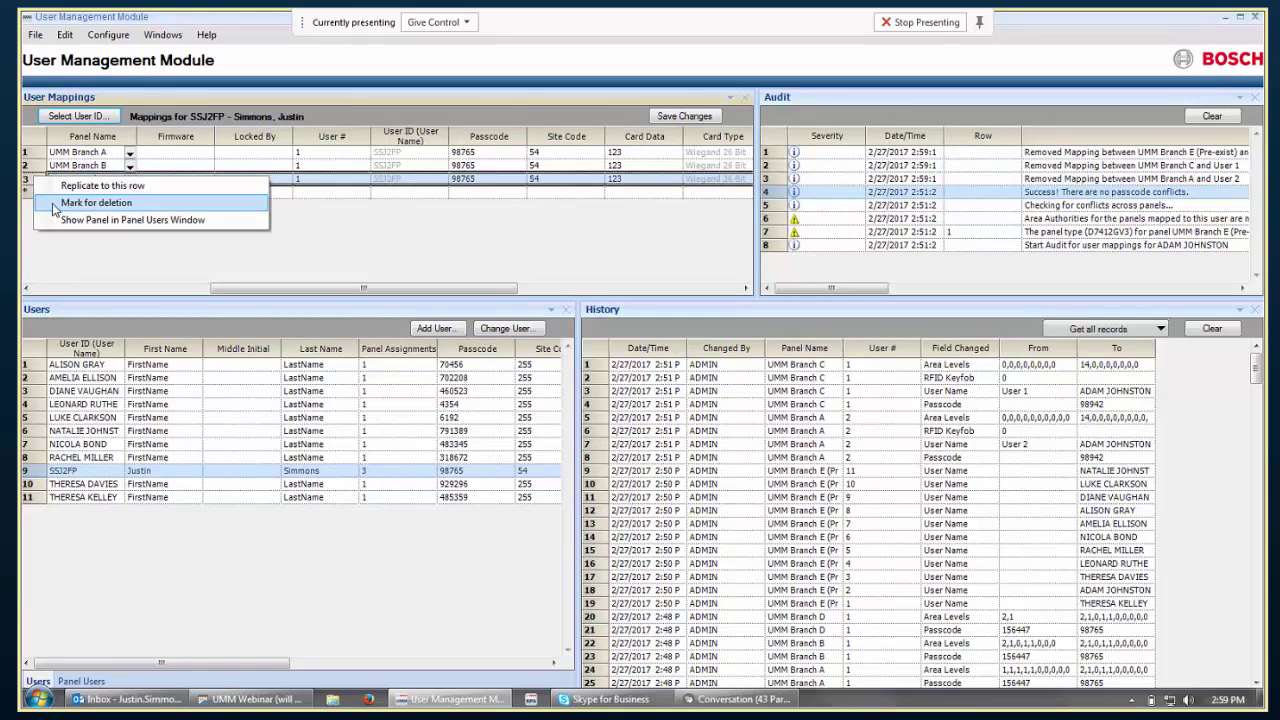
Delete and save removal of the UMM Branch D mapping, then return to the meeting window.
click(63, 204)
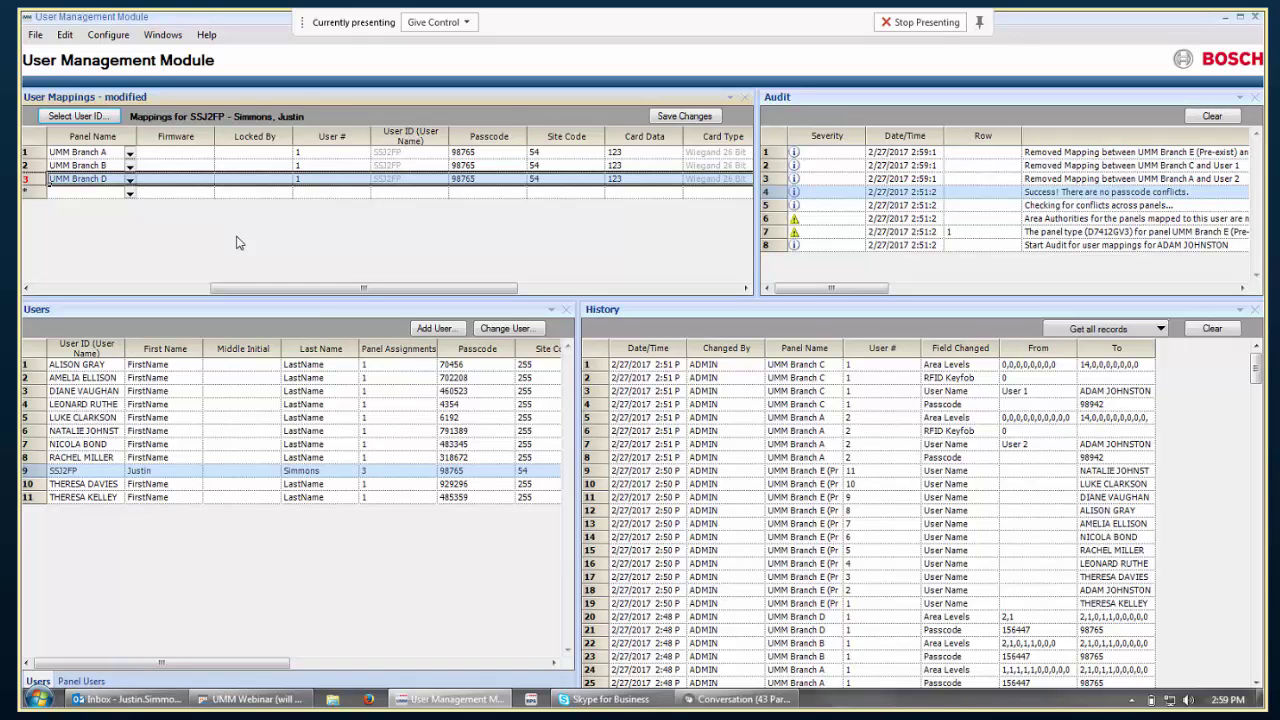
click(675, 115)
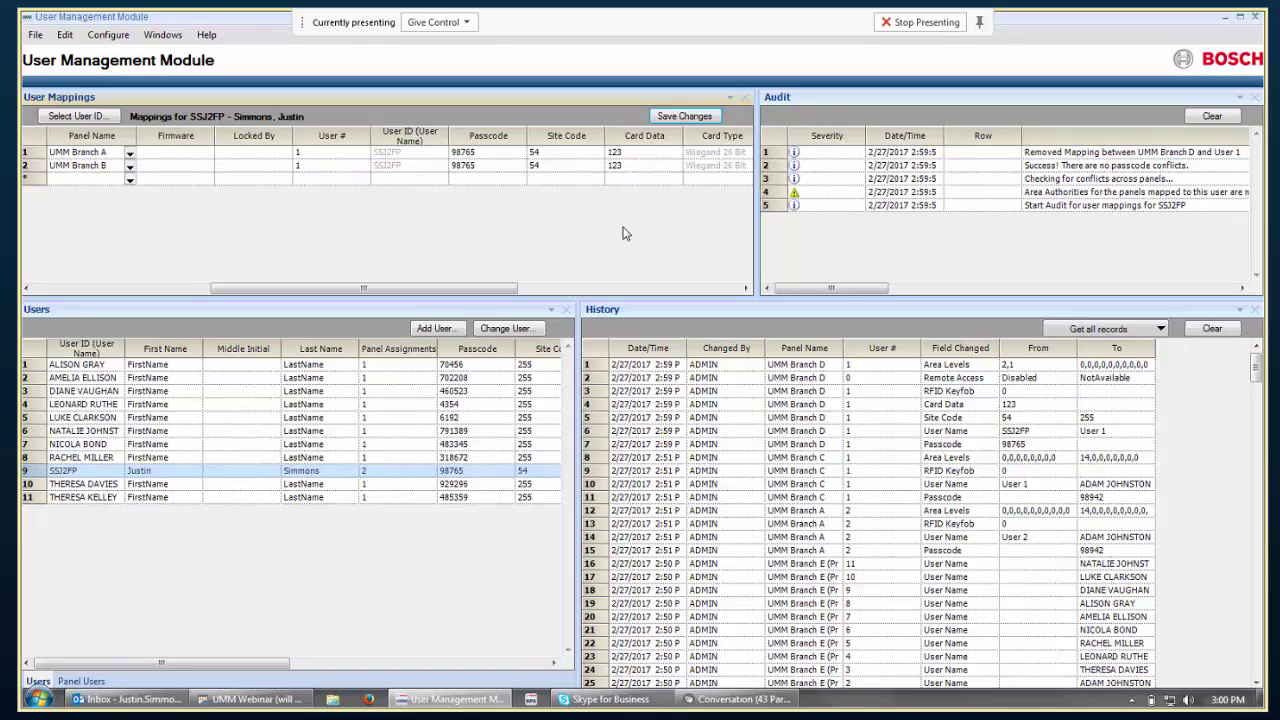
click(726, 702)
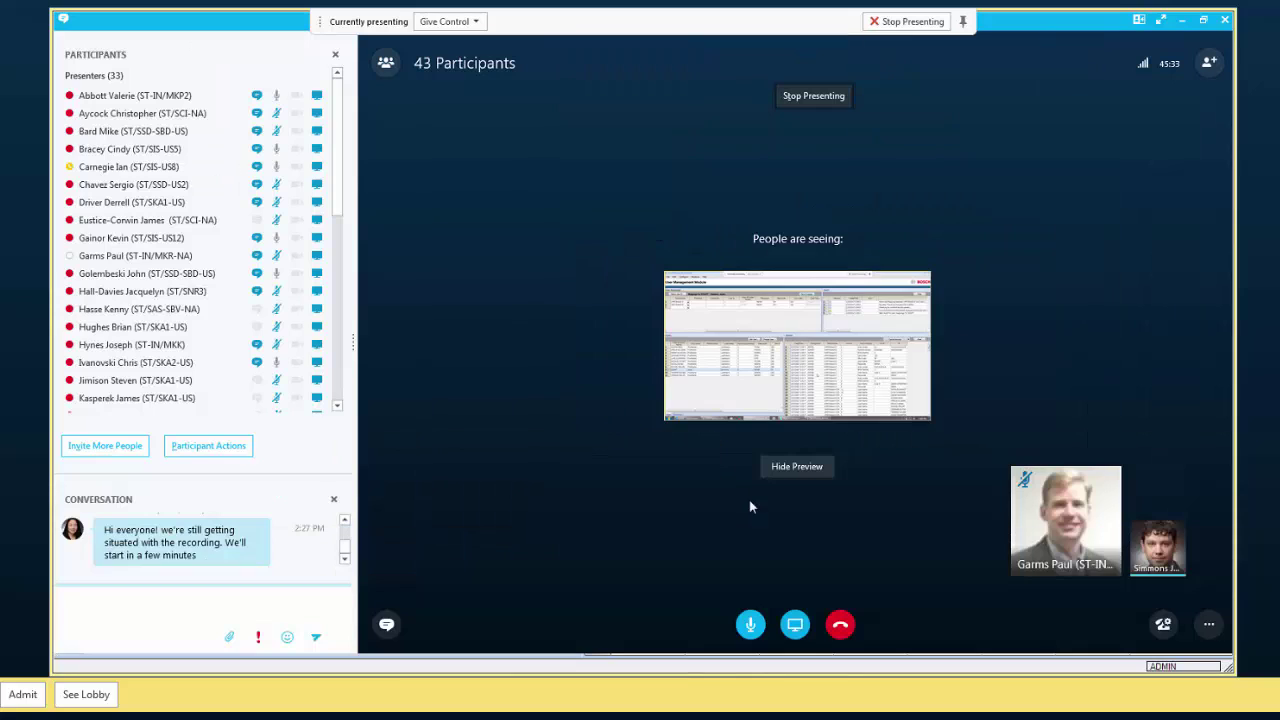
Unmute the audience and admit the lobby guest, bringing the meeting to 44 participants.
click(214, 447)
click(541, 288)
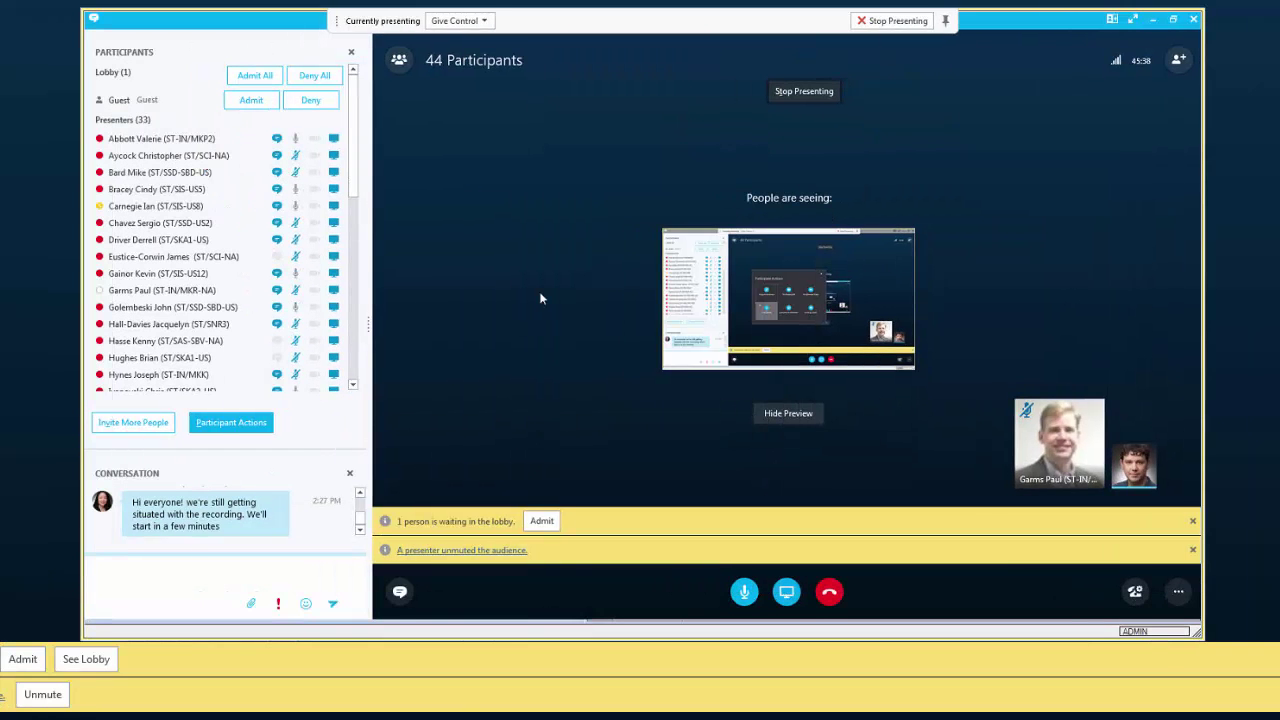
click(541, 520)
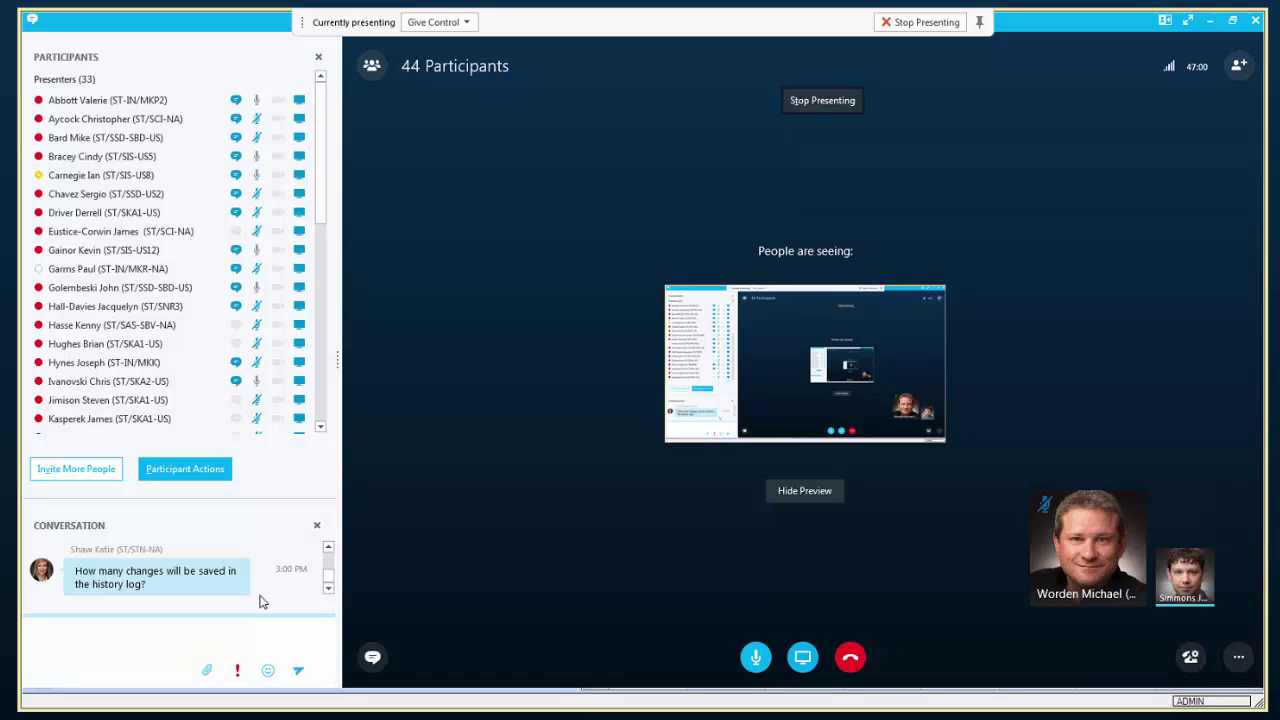
Scroll the chat to the latest question about uploading users into UMM via Excel.
click(328, 548)
click(344, 521)
click(344, 558)
click(344, 558)
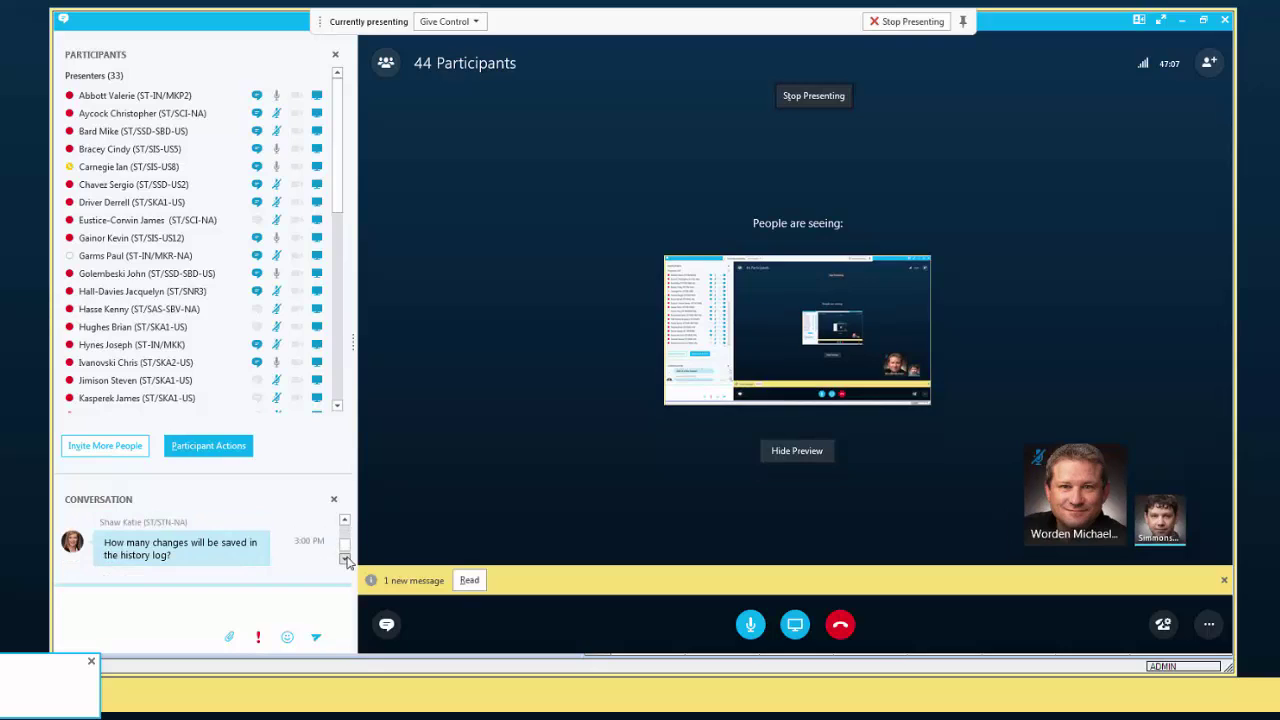
click(344, 558)
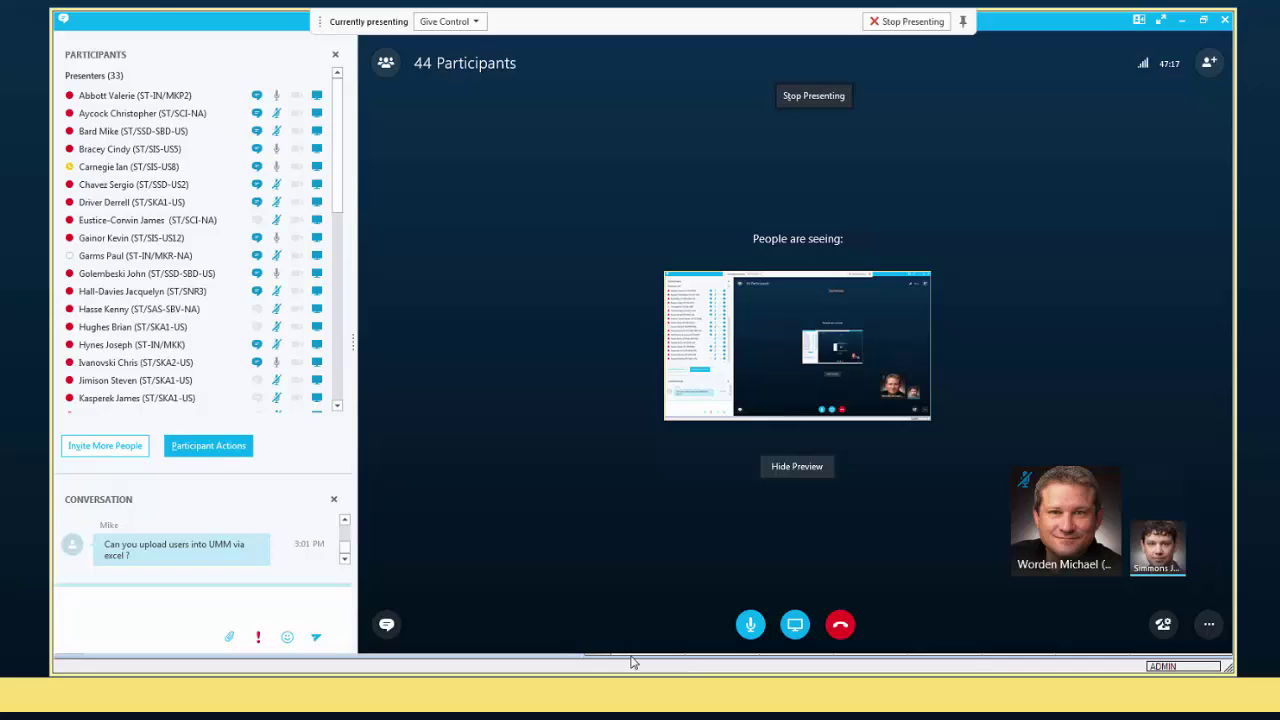
key(super+Tab)
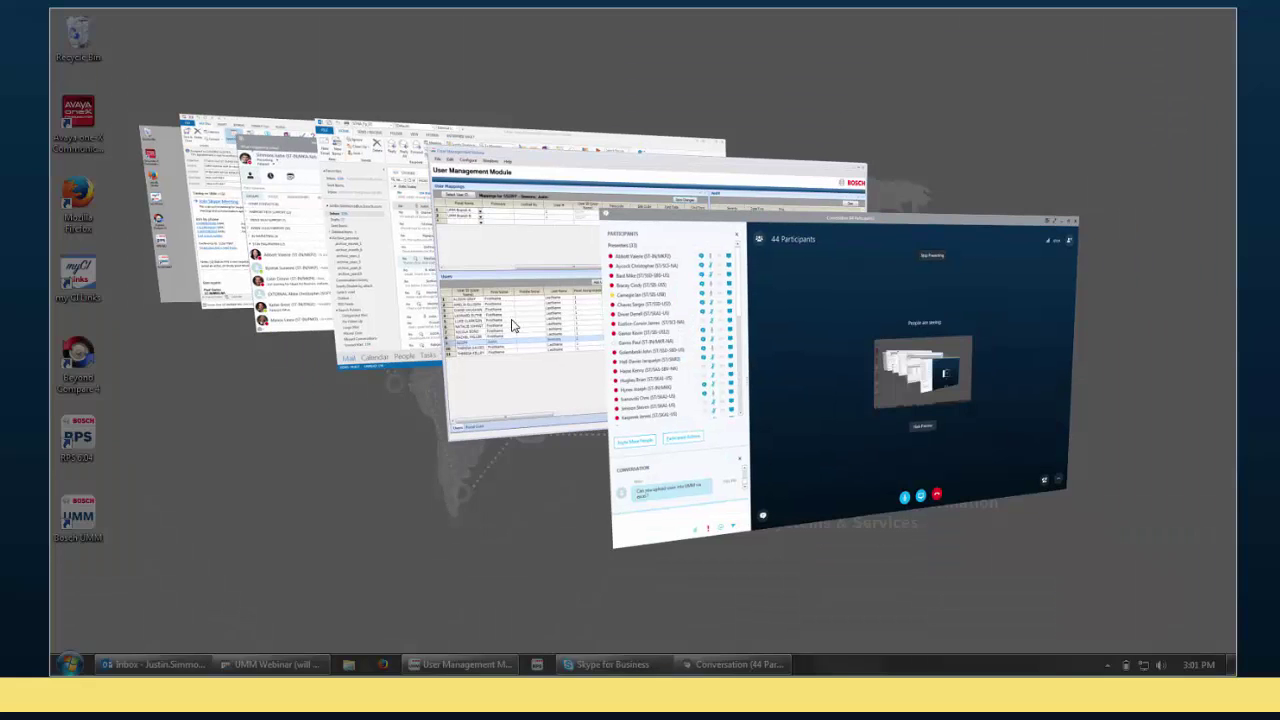
Show UMM's CSV Import Users dialog via File > Import, close it, and return to Skype.
click(512, 325)
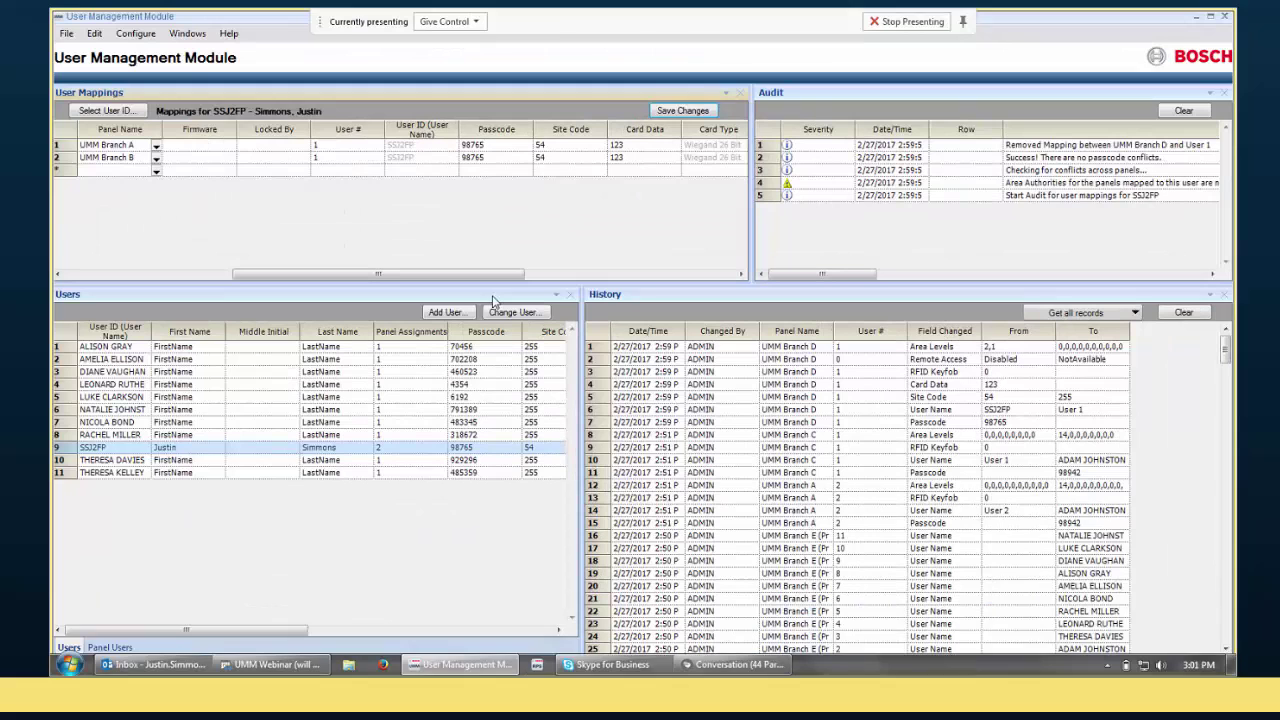
key(alt+f)
key(i)
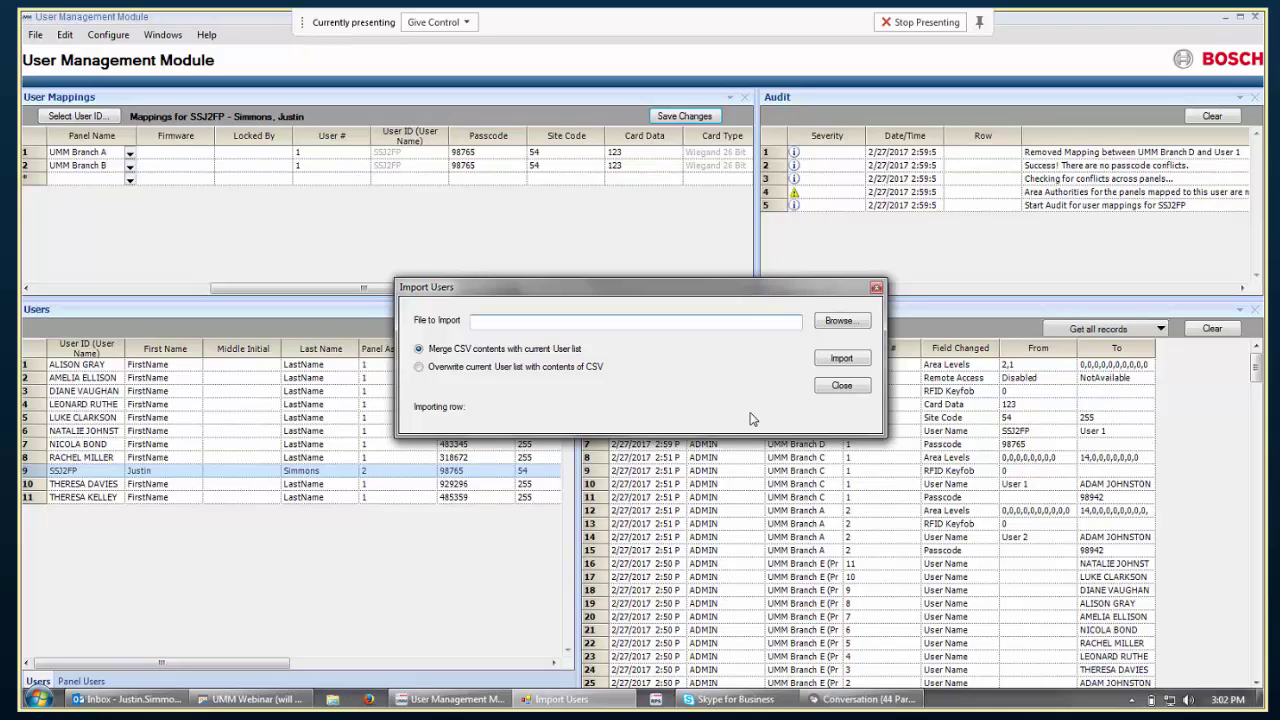
click(841, 385)
key(alt+Tab)
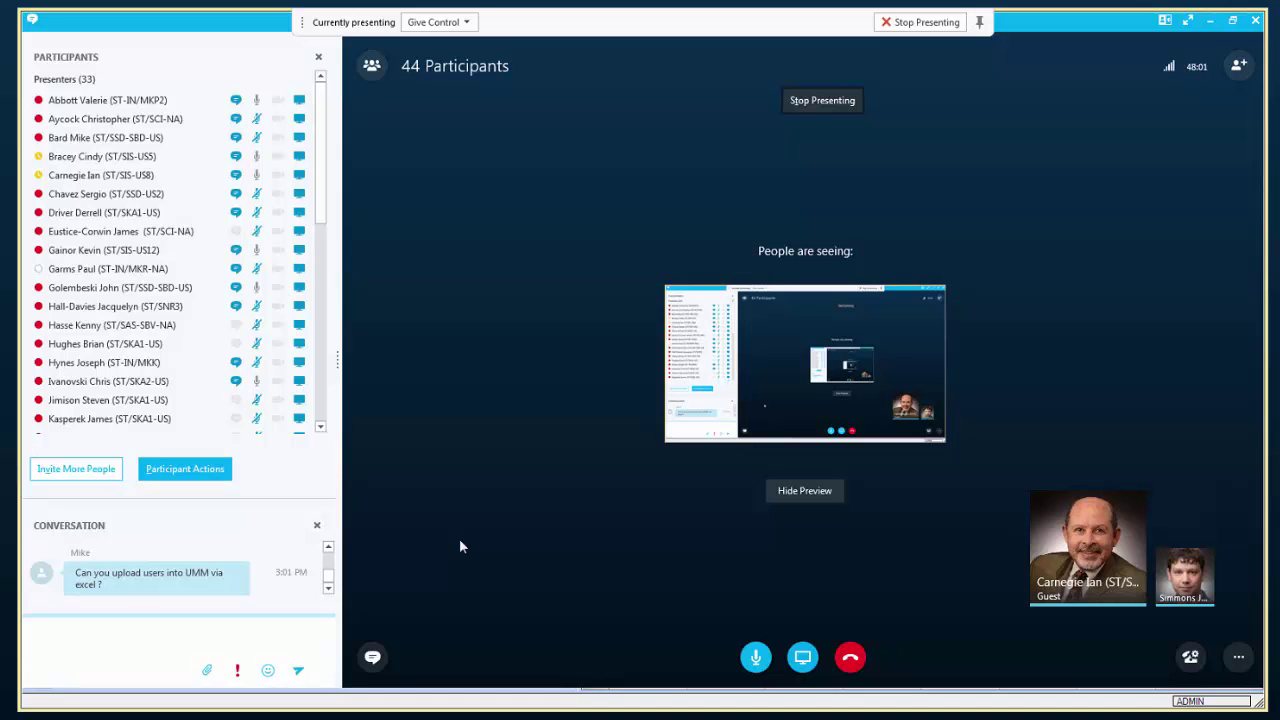
Bring the UMM window forward, showing the user's Branch A and B mappings.
click(486, 699)
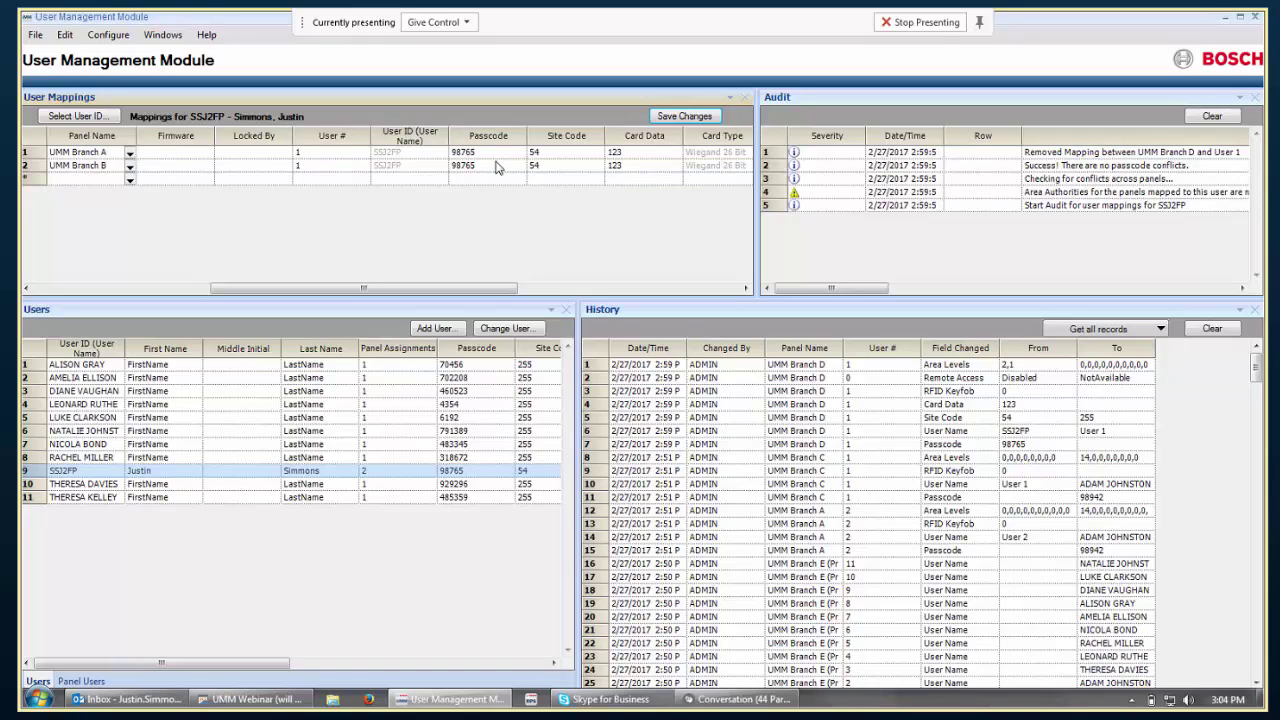
Select both Passcode cells and generate a new passcode for the Branch A and B mappings.
drag(495, 153, 495, 171)
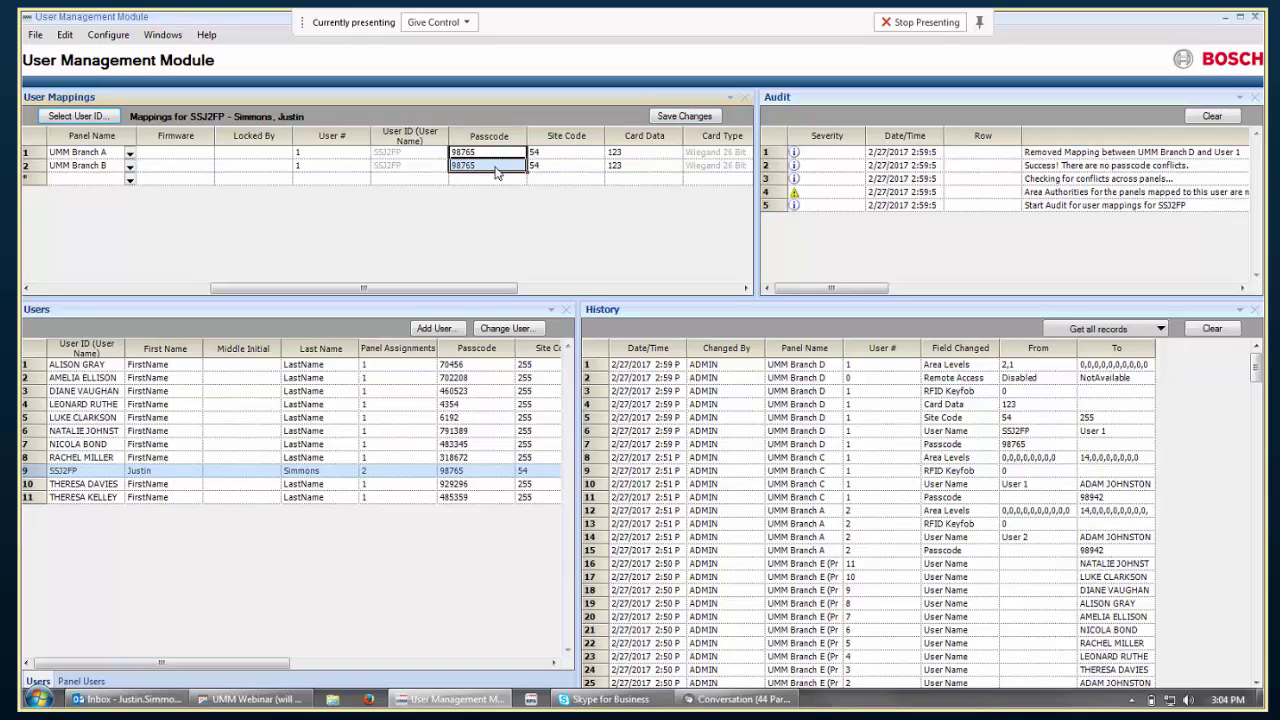
right_click(497, 172)
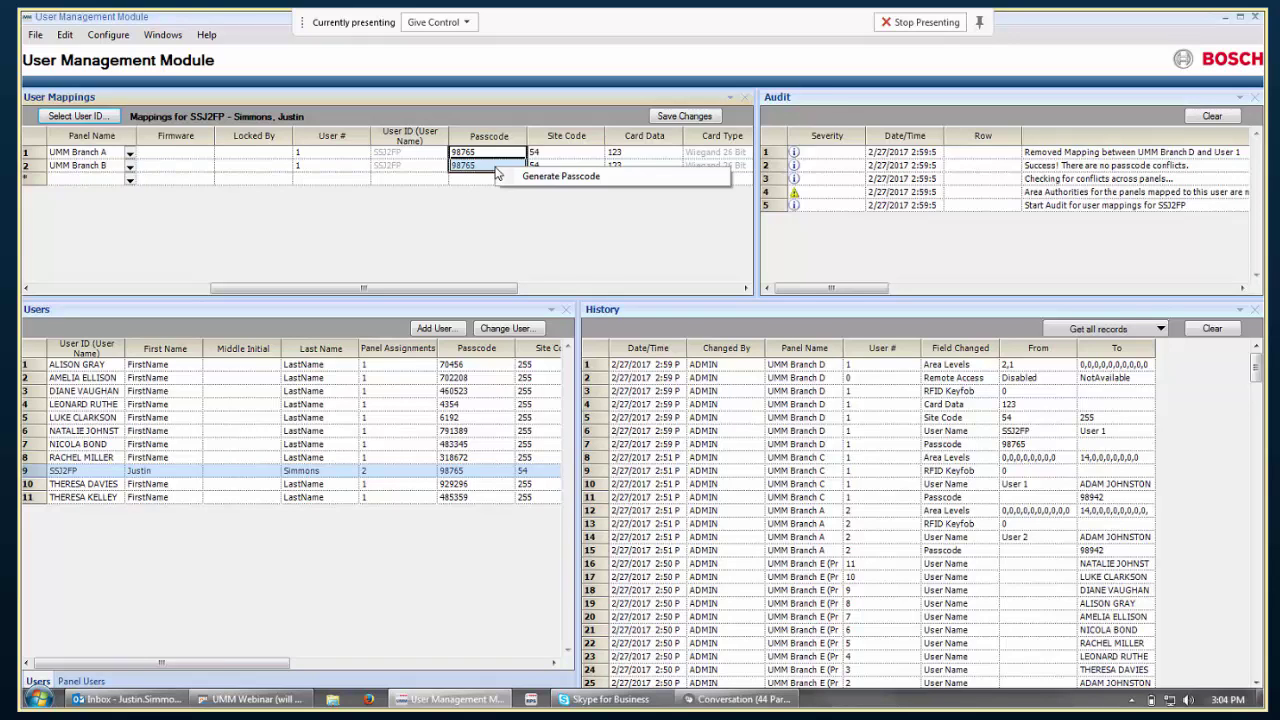
click(512, 179)
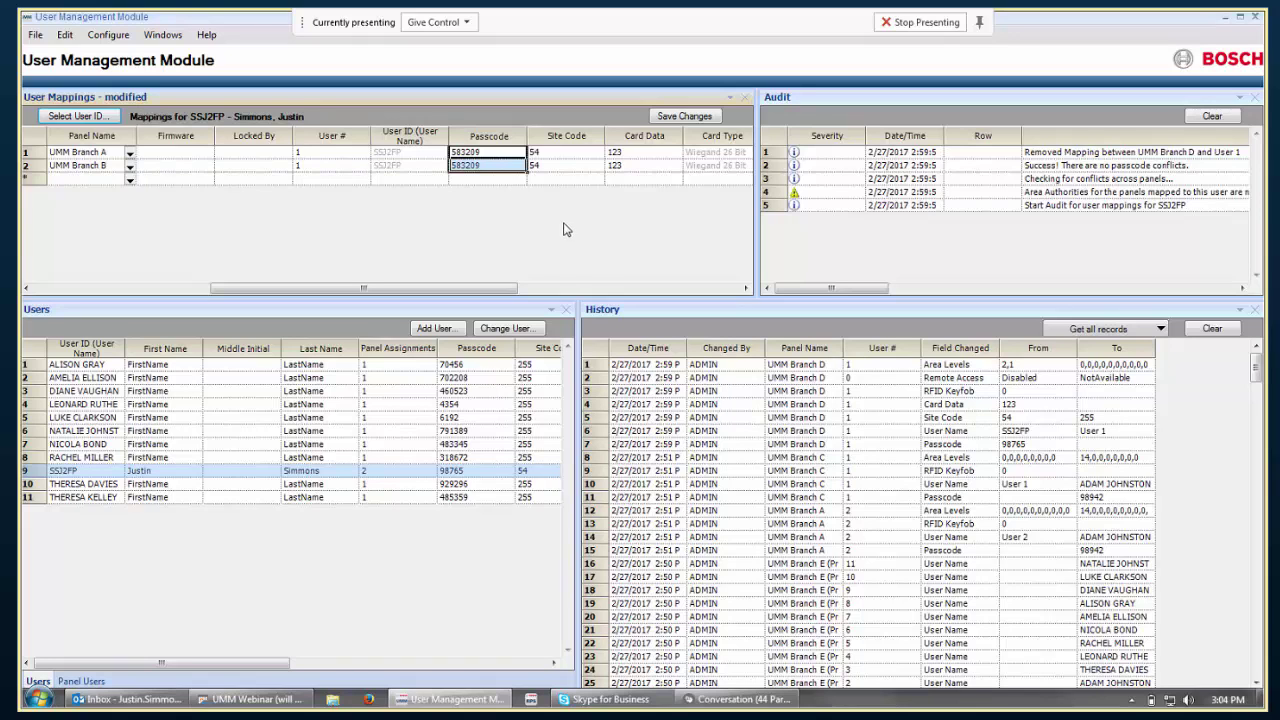
mouse_move(757, 705)
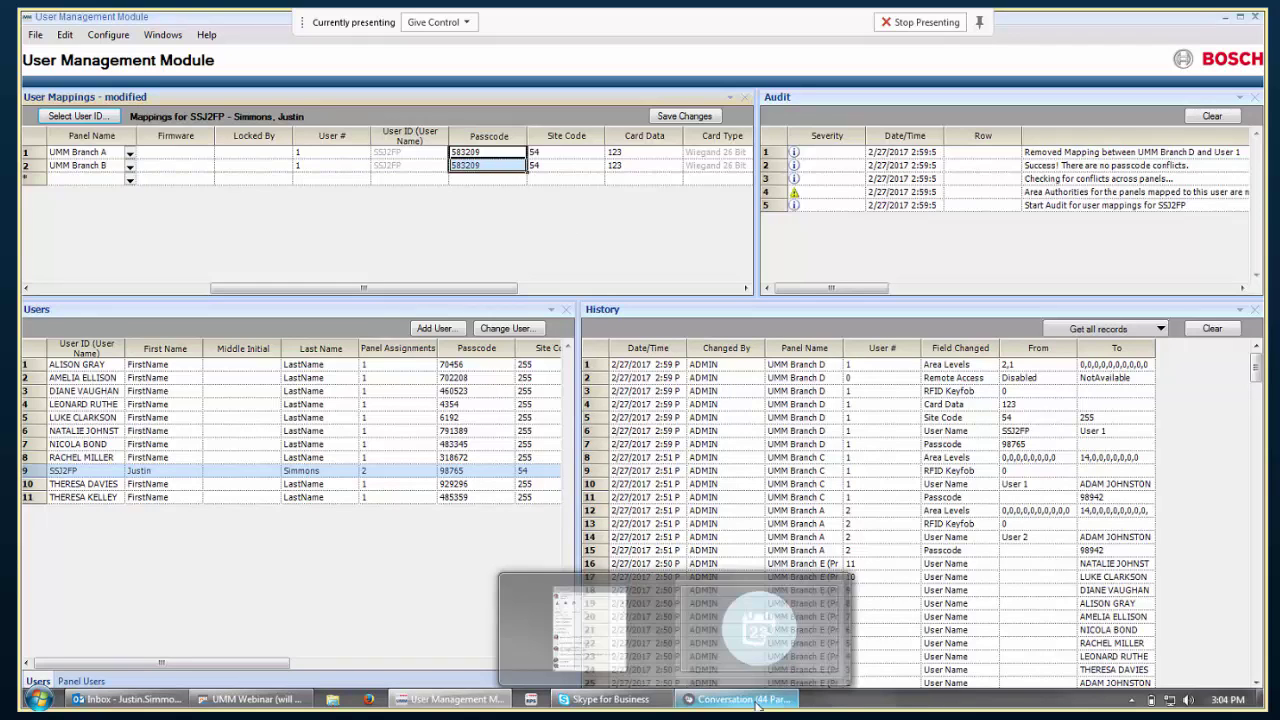
click(709, 609)
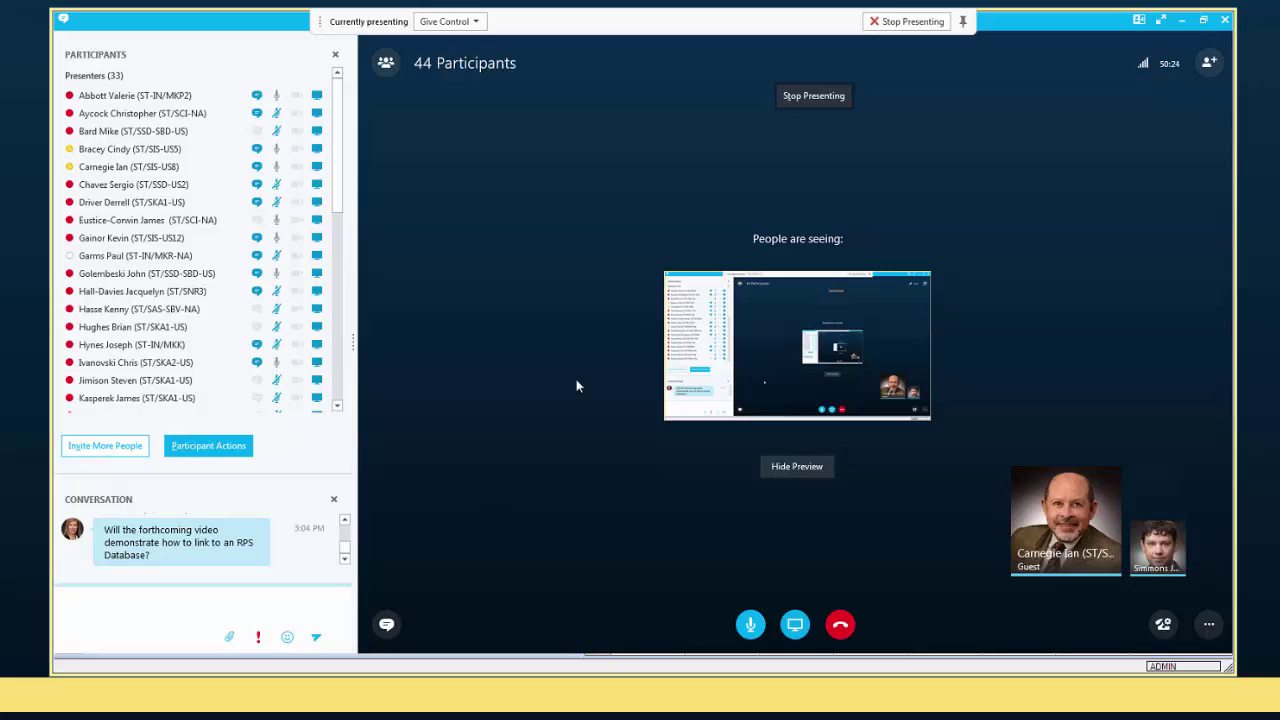
click(1181, 20)
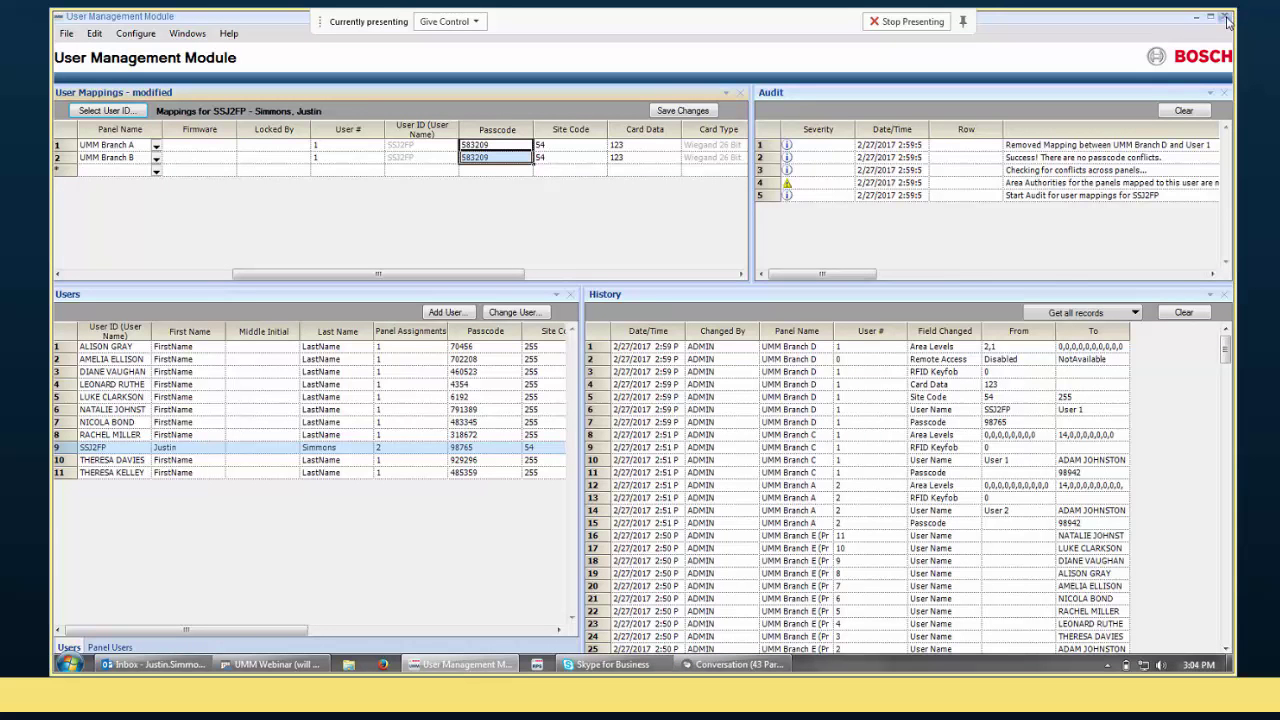
From the UMM Log In dialog, show Database Settings with RPSDB and Windows Authentication.
key(alt+Tab)
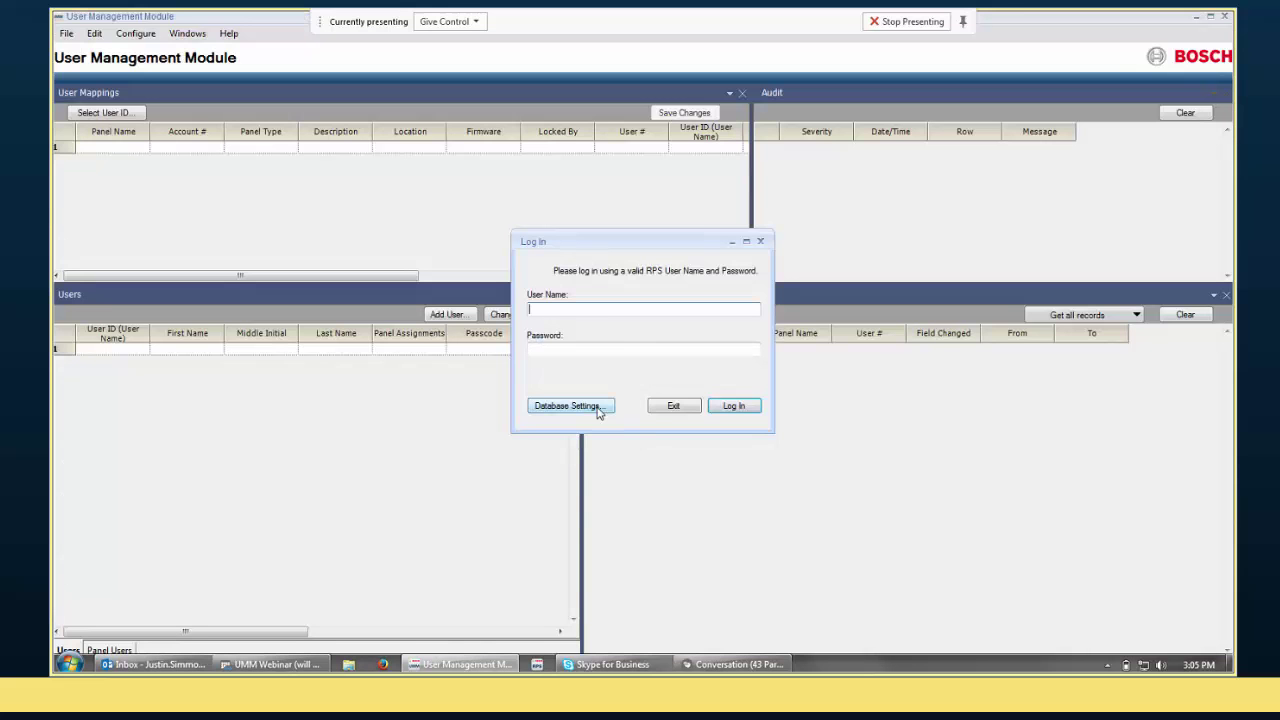
click(596, 406)
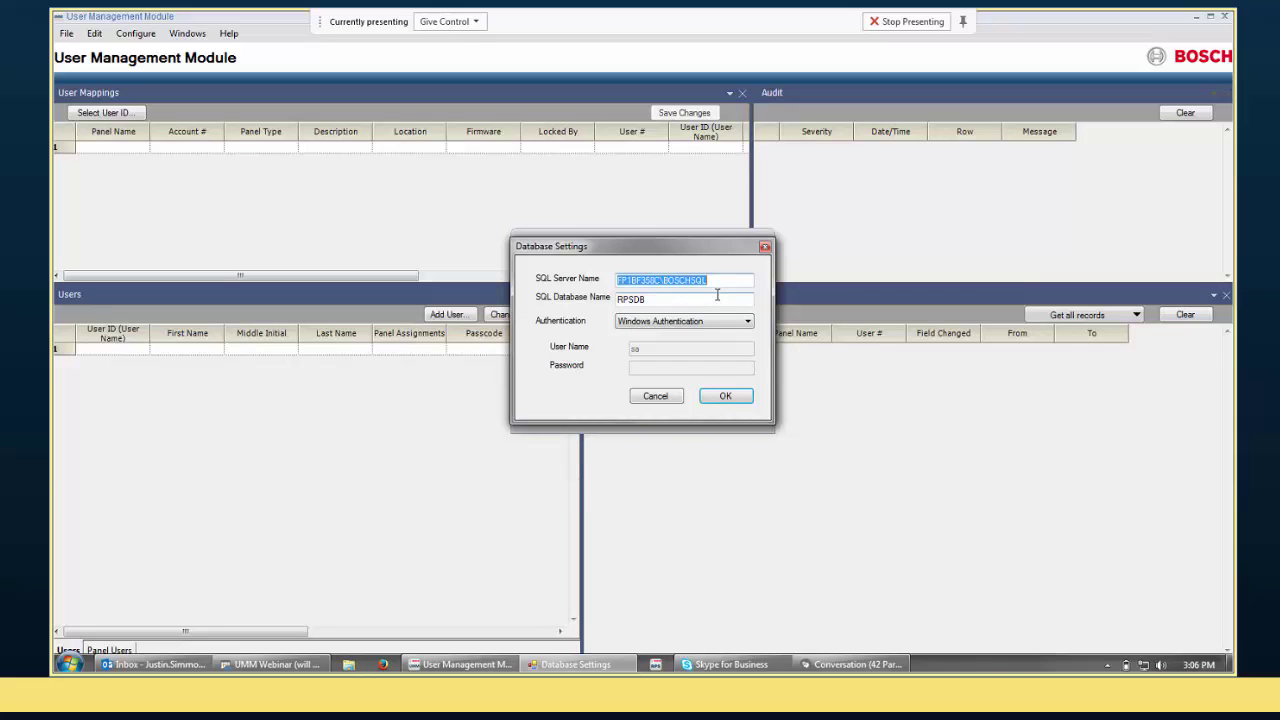
Cancel the Database Settings dialog, returning to the blank RPS login prompt.
click(672, 398)
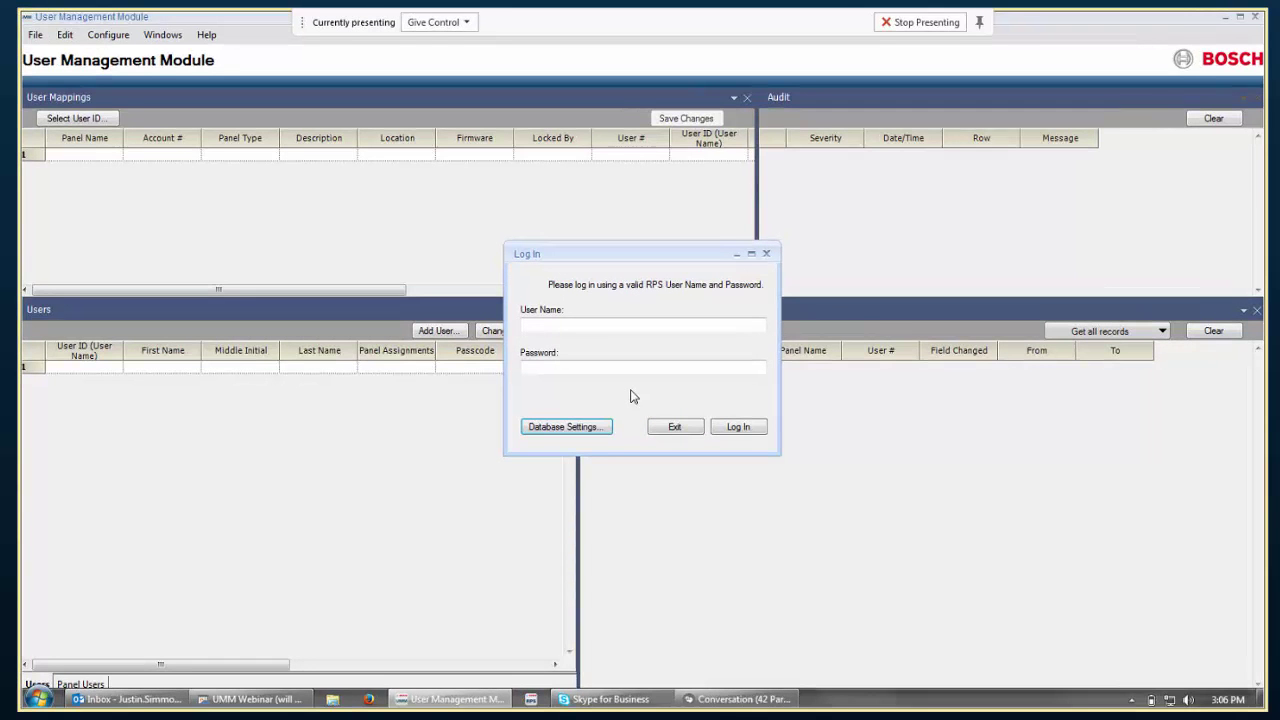
Bring the 37-participant webinar conversation forward and hang up the Skype for Business call.
click(735, 699)
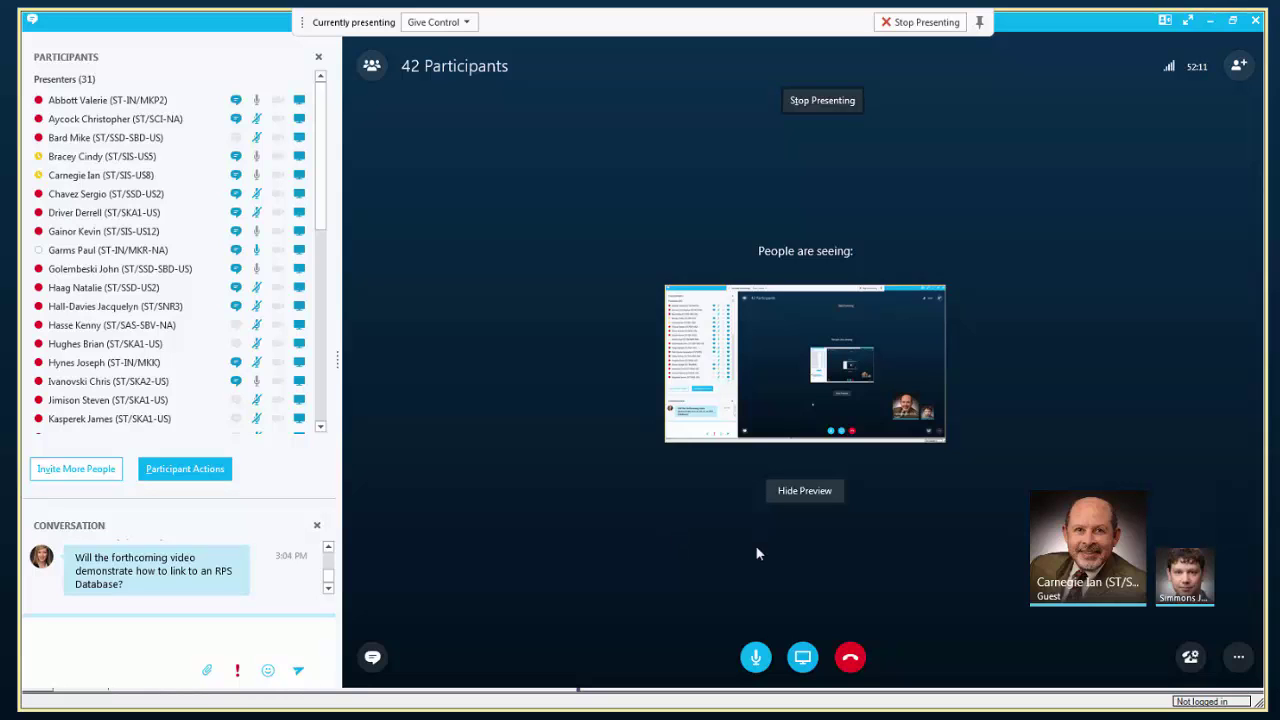
click(851, 659)
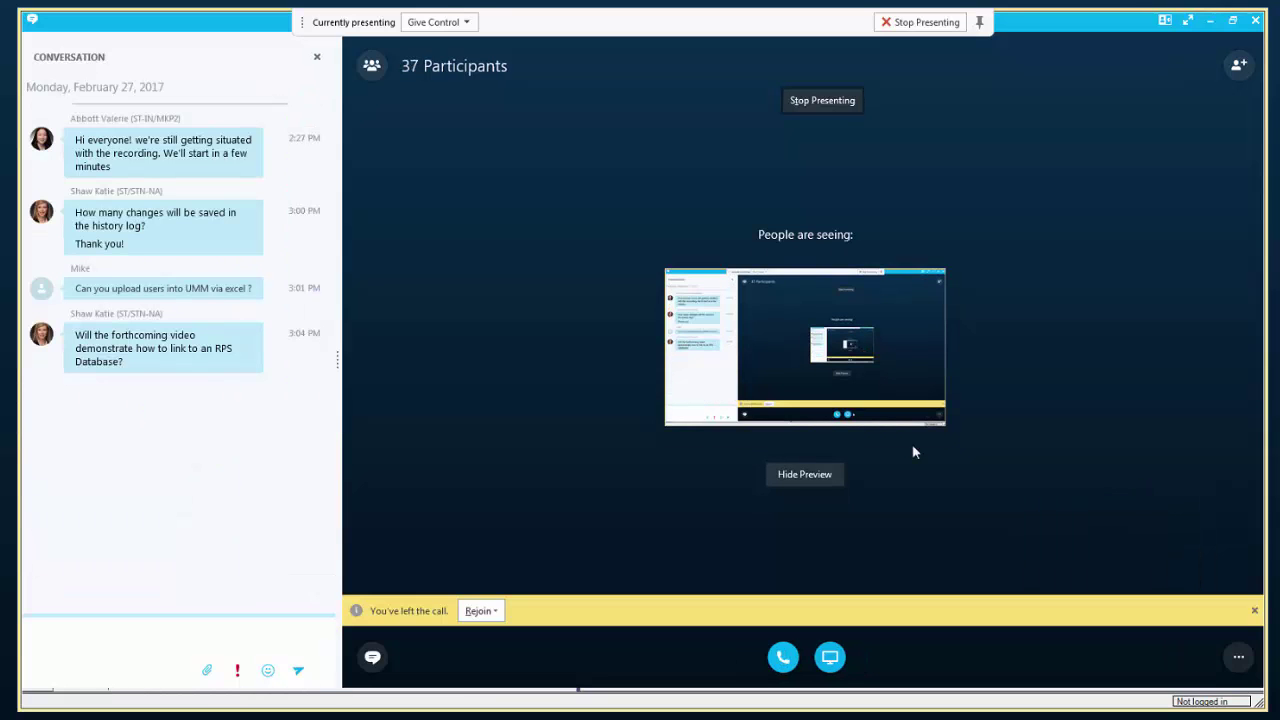